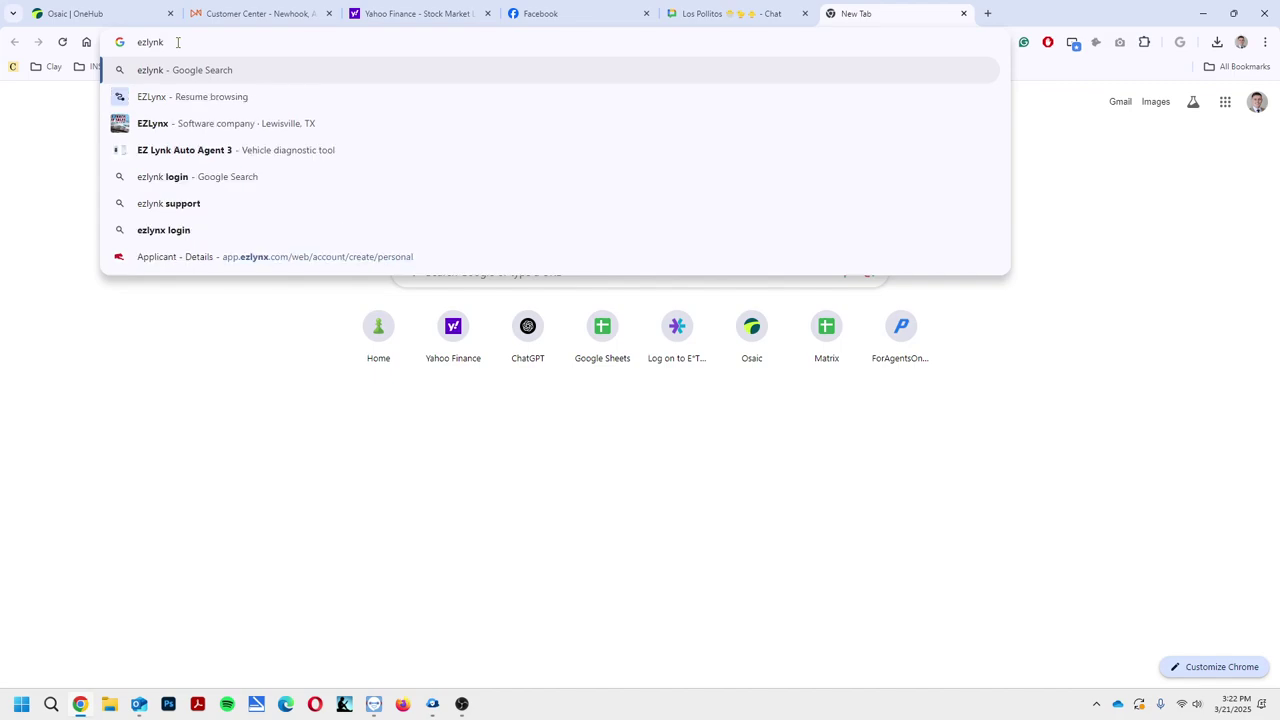
Search Google for 'ezlynk' and open the EZLynx: Comparative Rater website result
key(Return)
scroll(230, 492, down, 3)
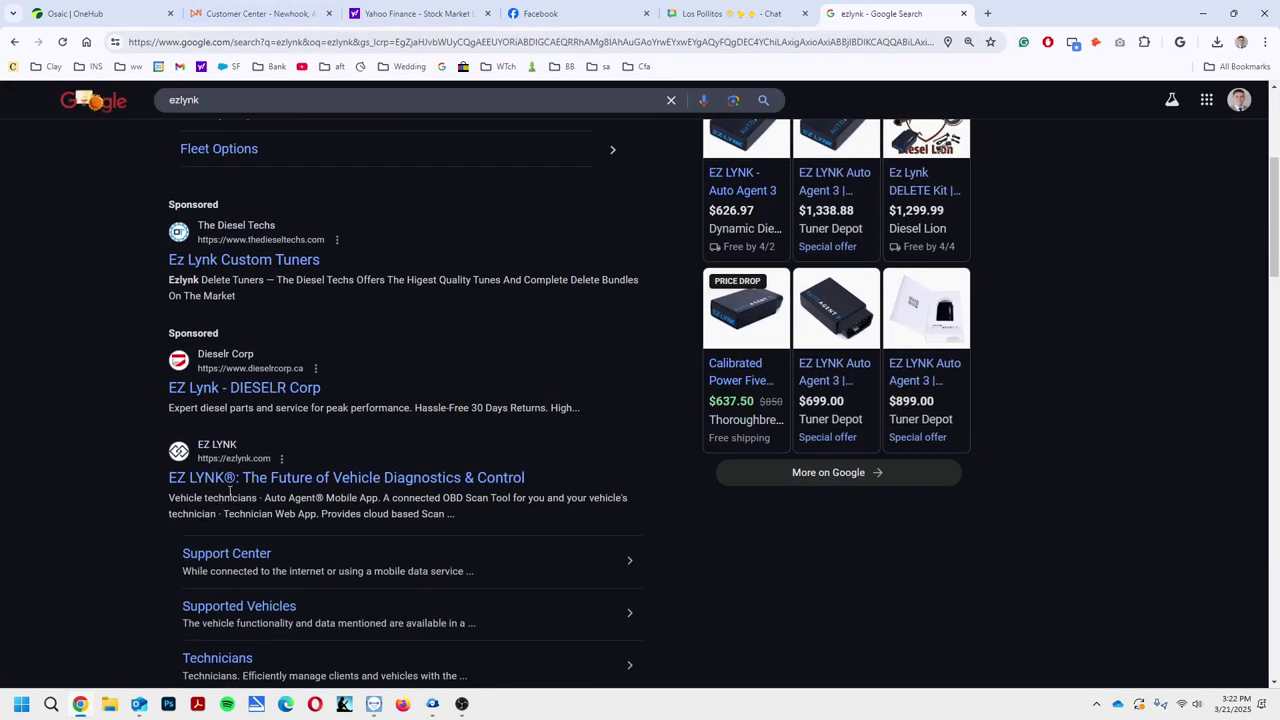
scroll(252, 406, down, 3)
scroll(275, 651, down, 2)
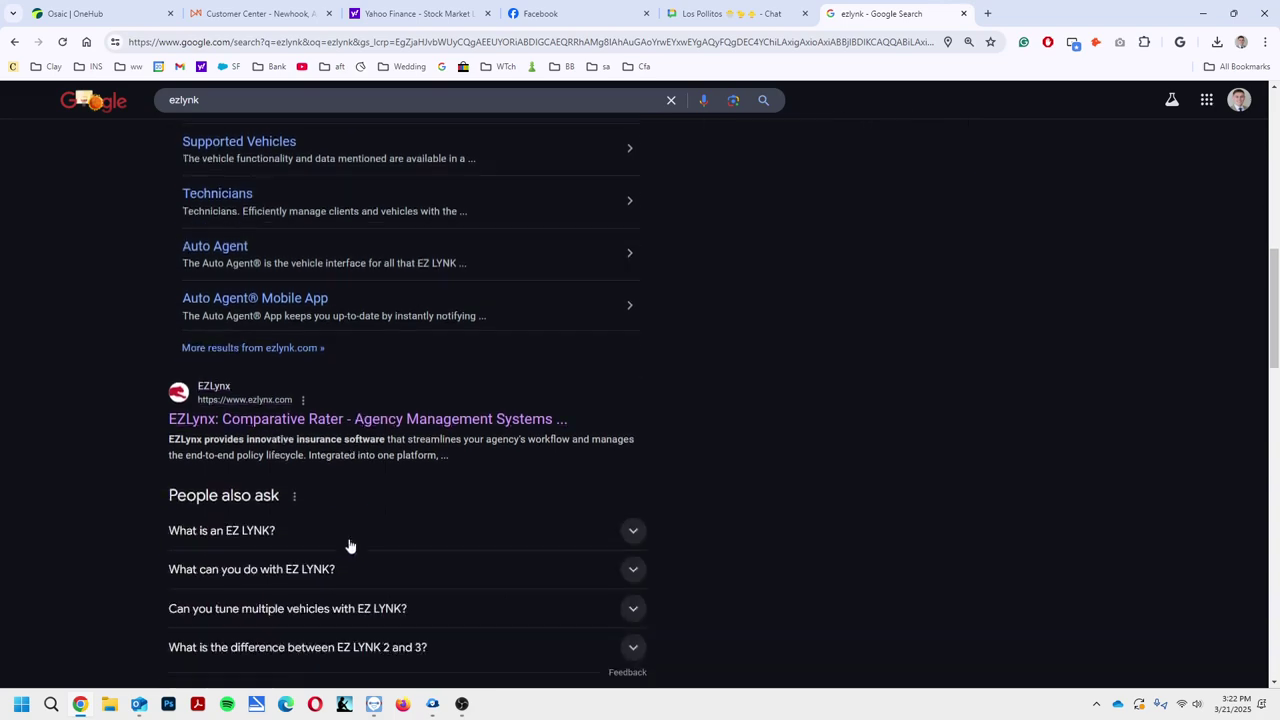
click(262, 414)
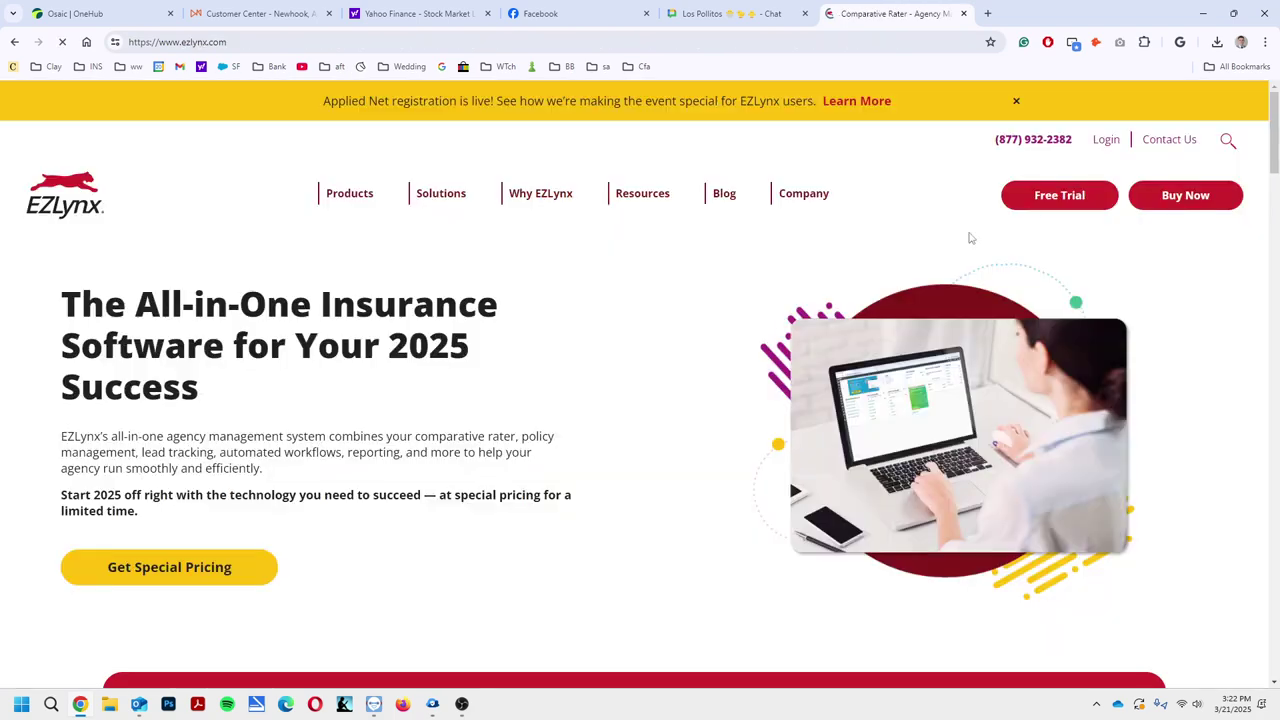
Continue past the EZLynx login and create a new personal lines applicant from the Applicants menu
click(1106, 140)
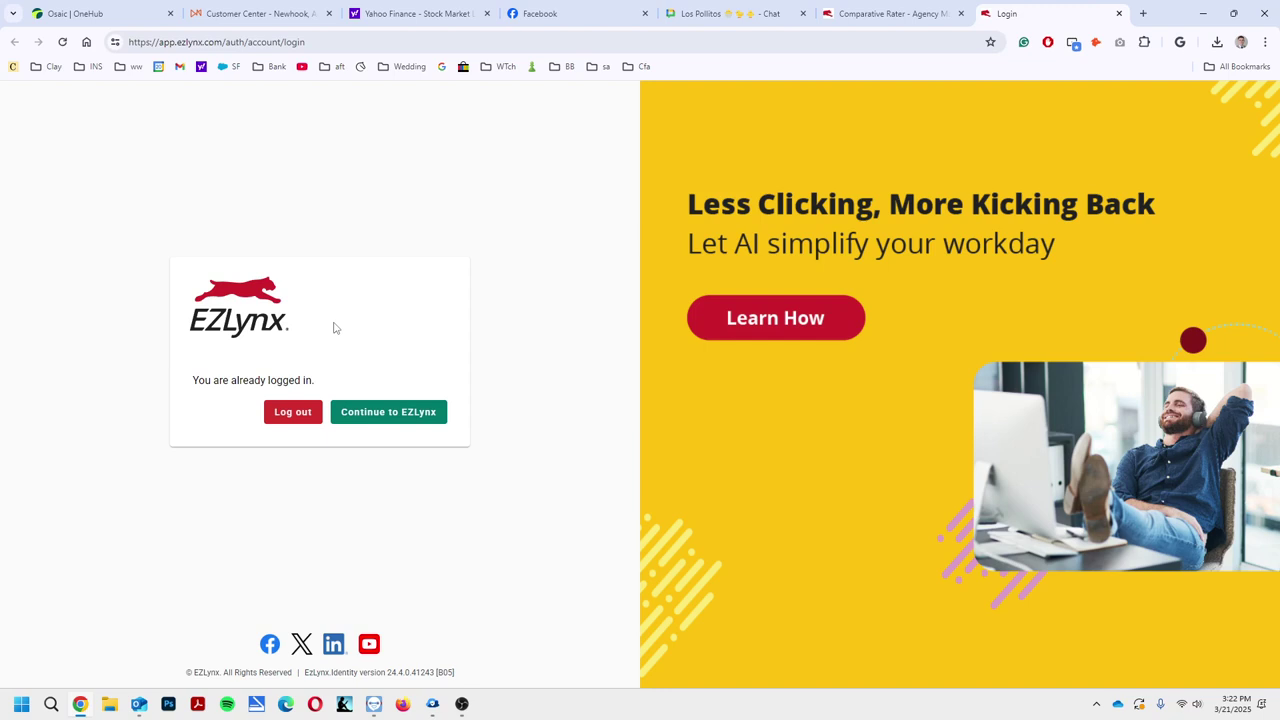
click(388, 413)
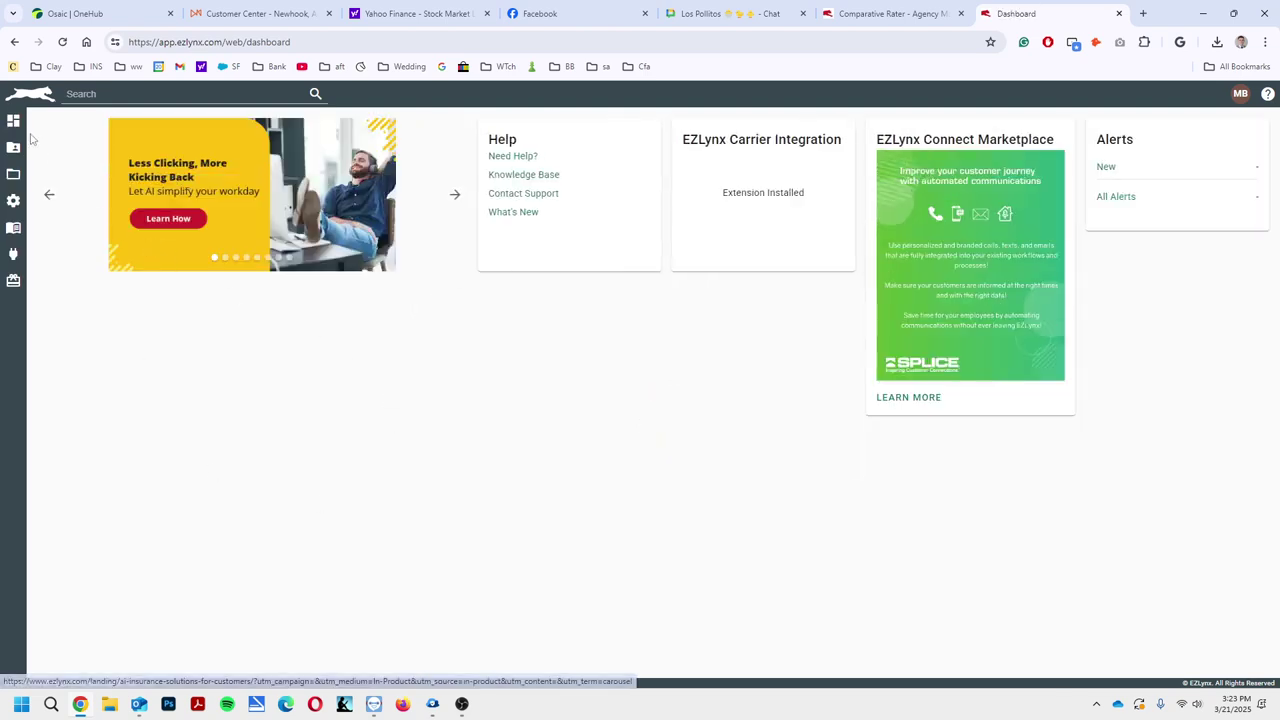
mouse_move(18, 155)
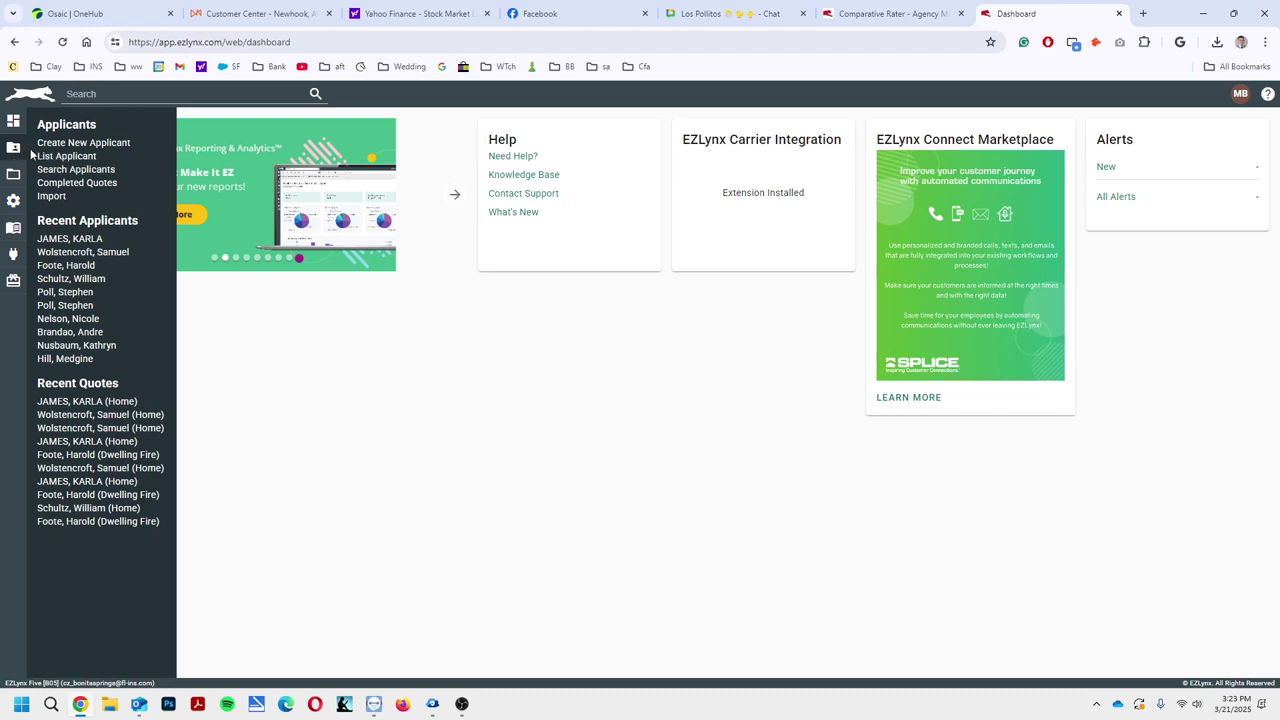
click(72, 143)
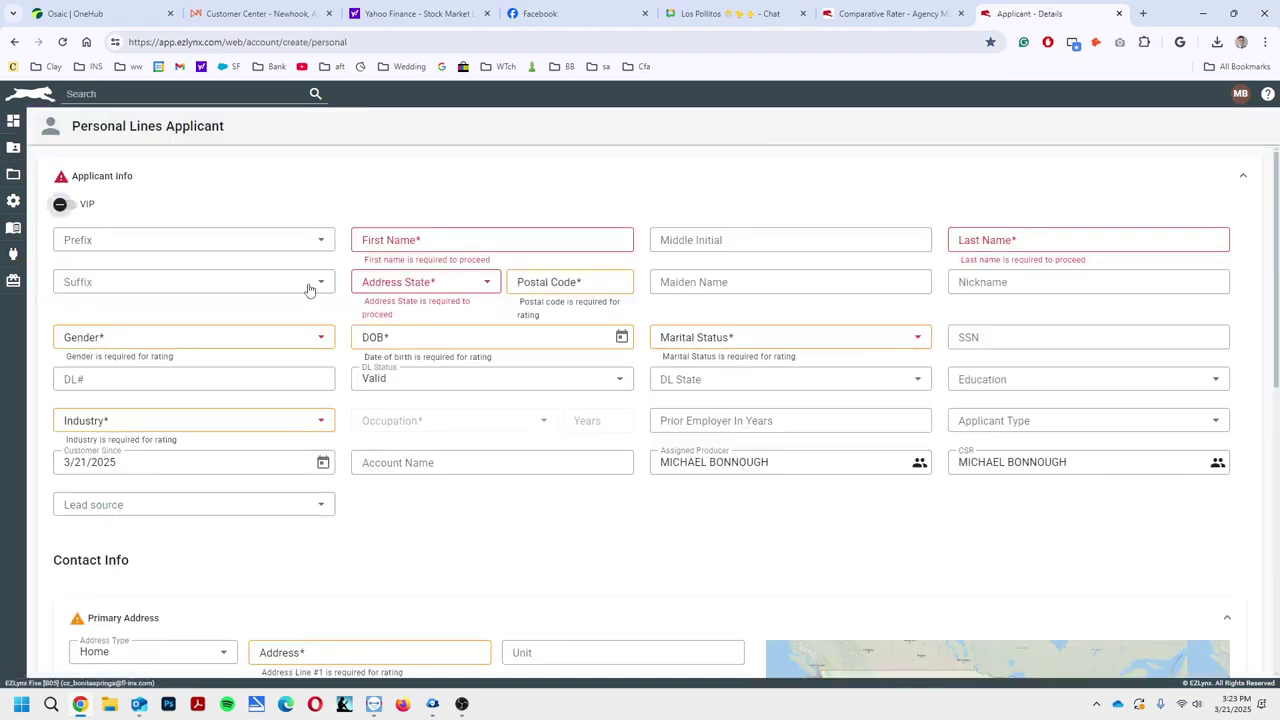
Enter the applicant's first and last name, state FL and the postal code
click(398, 245)
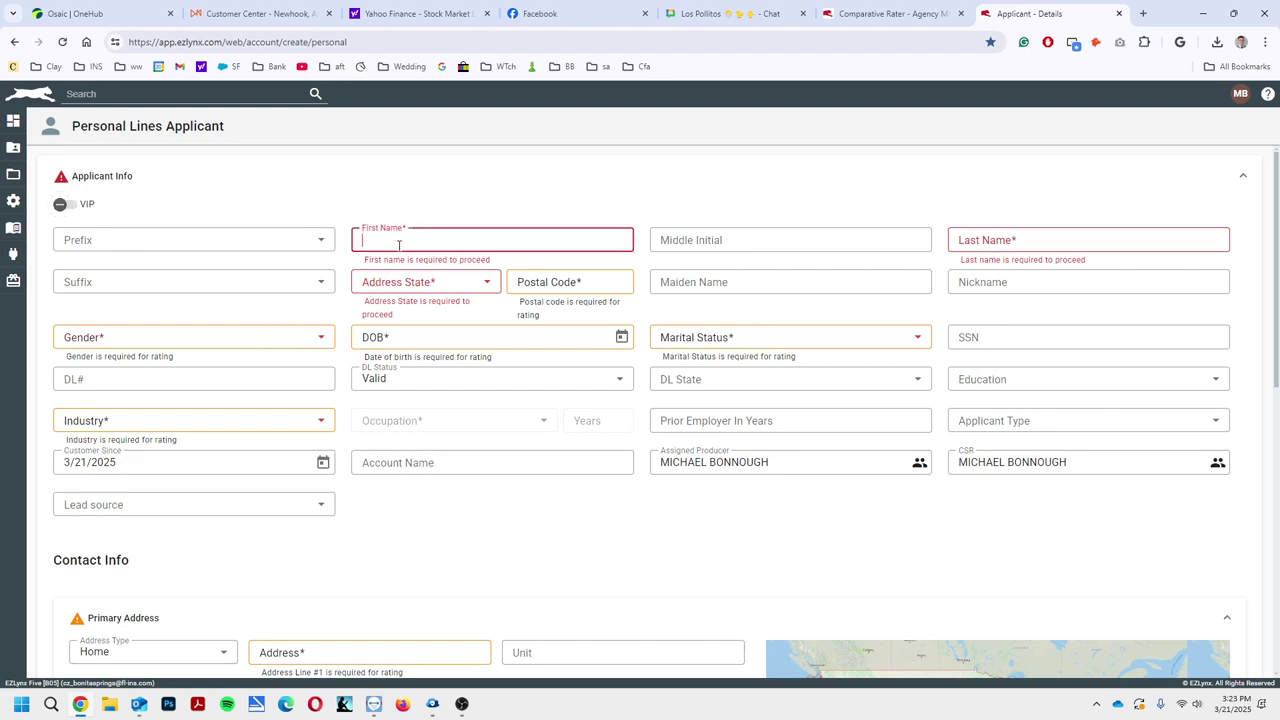
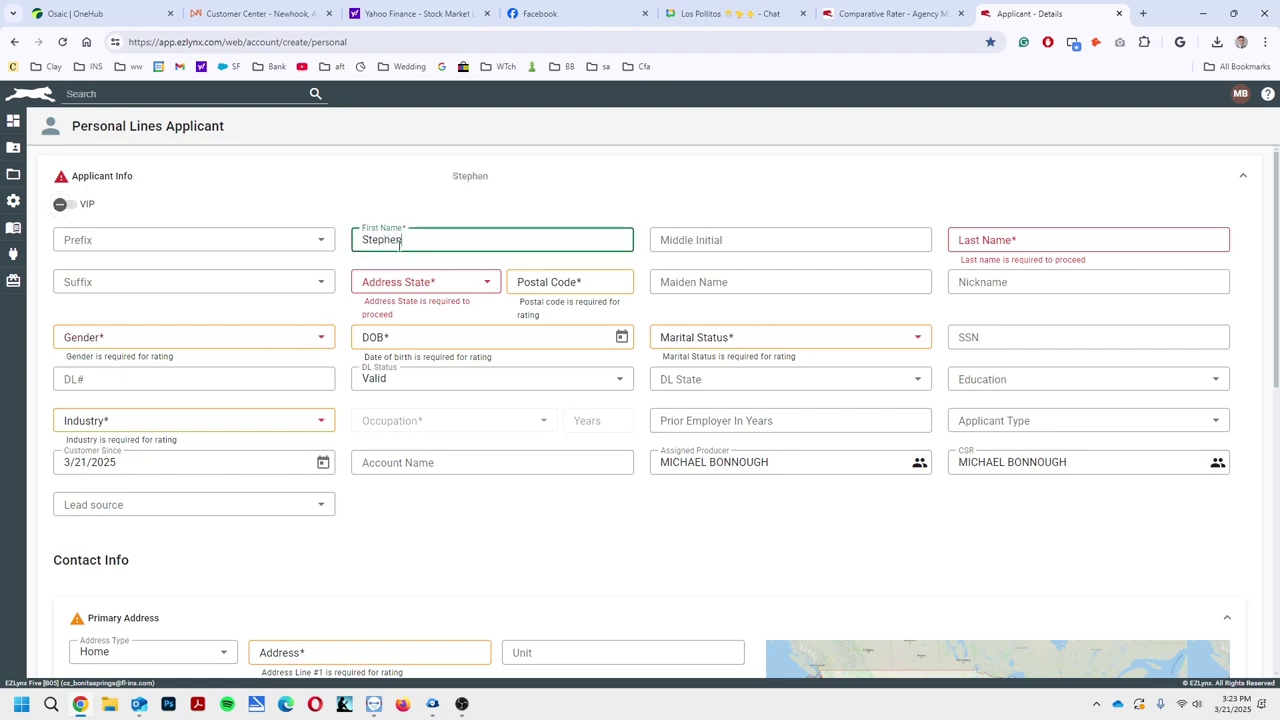
key(Tab)
key(Tab)
key(Tab)
key(Tab)
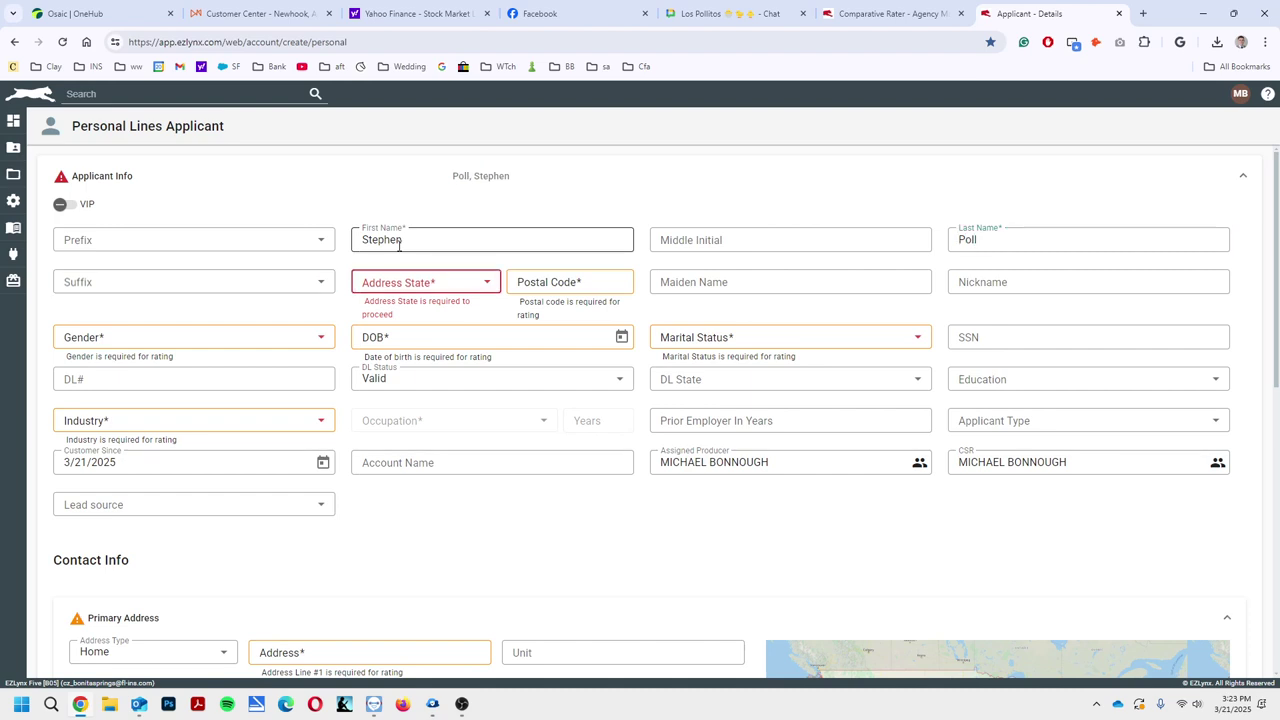
text(FL)
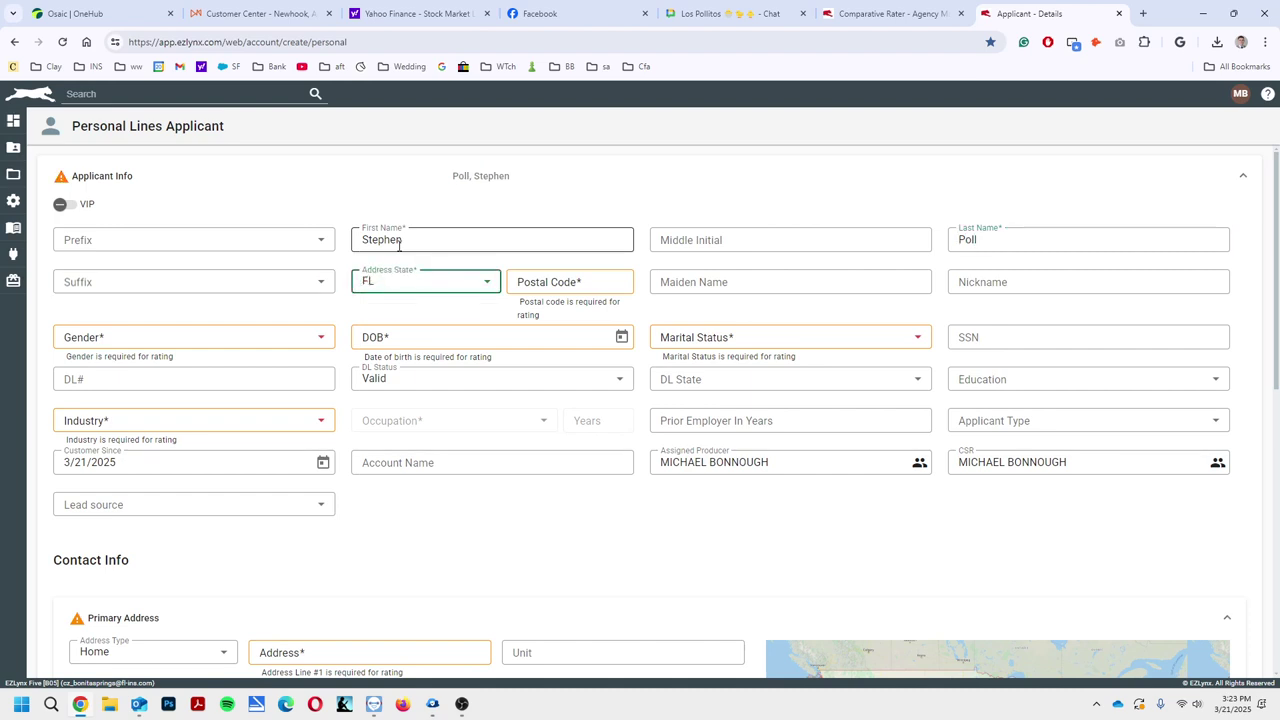
key(Tab)
text(34109)
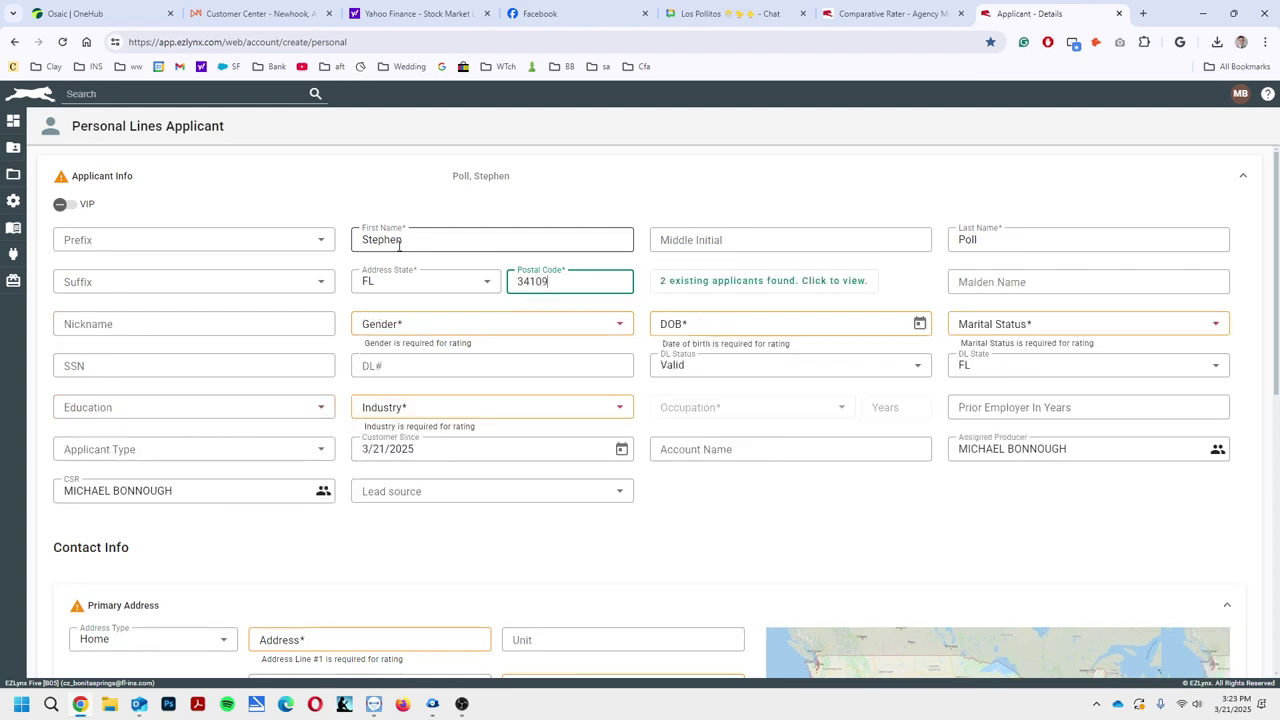
key(Tab)
key(Tab)
key(Tab)
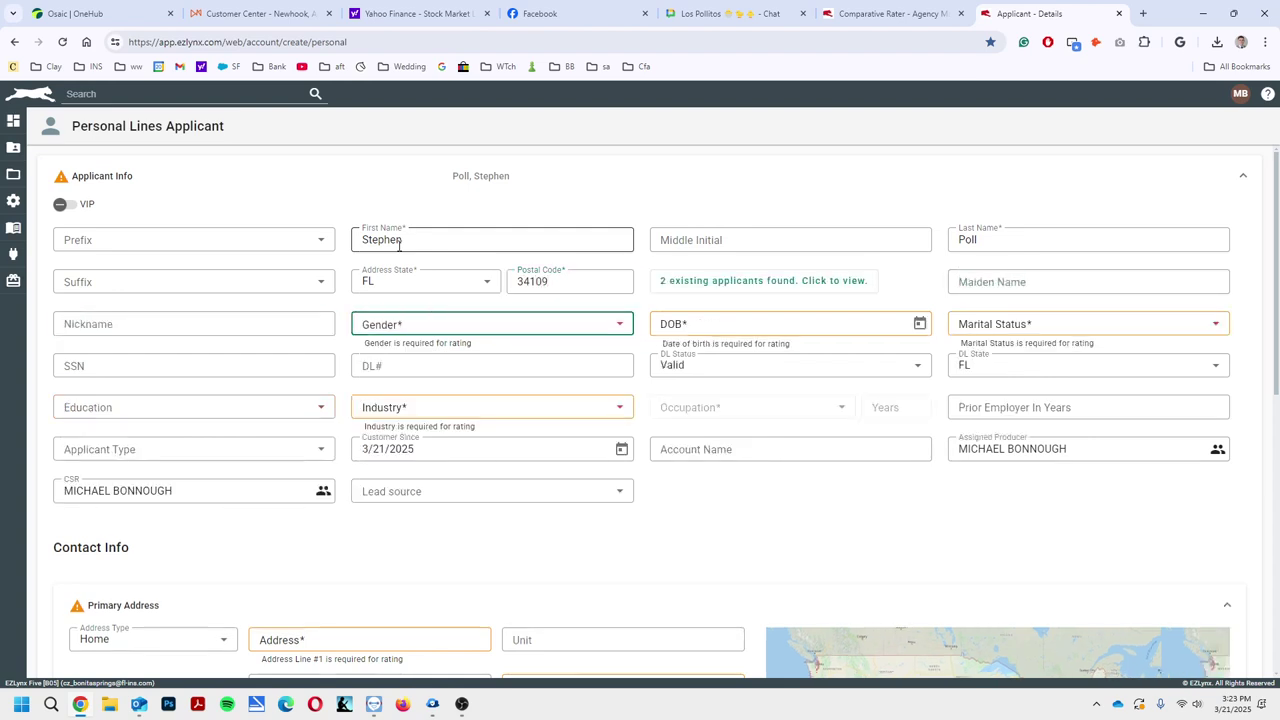
Set gender to Male, enter the applicant's birth date and choose Single marital status
key(m)
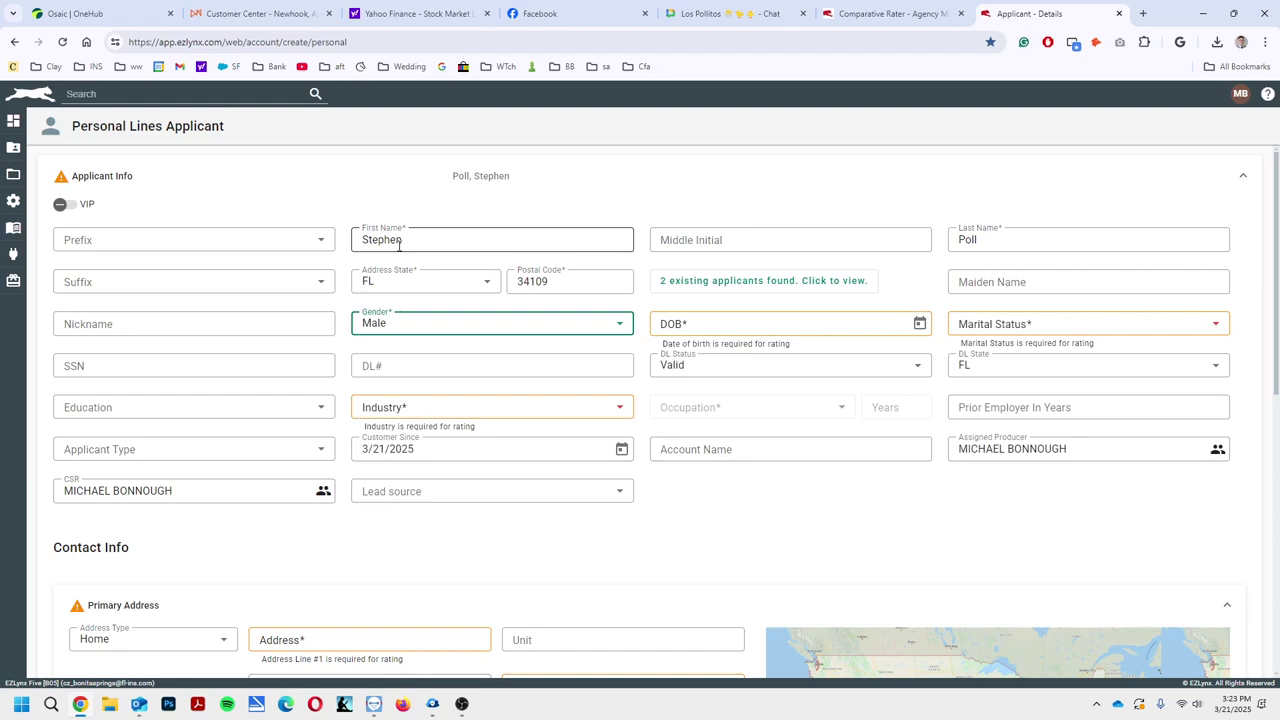
key(Tab)
text(10/085)
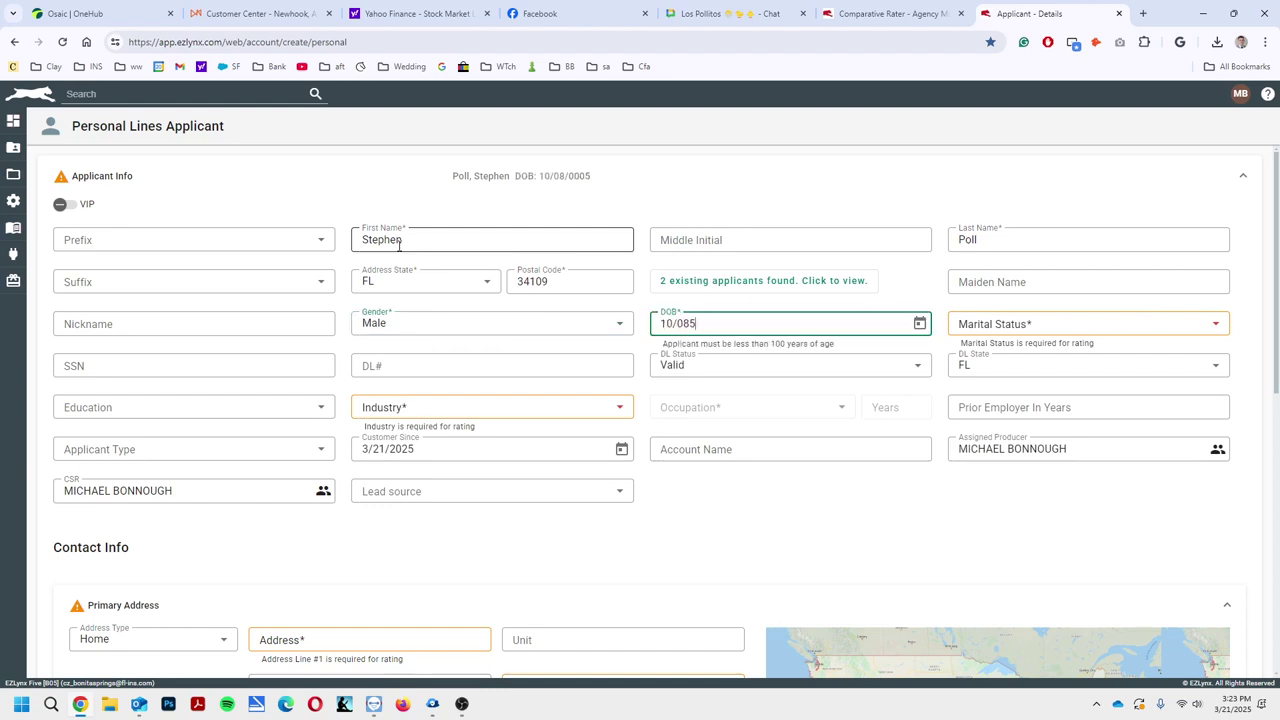
key(BackSpace)
text(/1996)
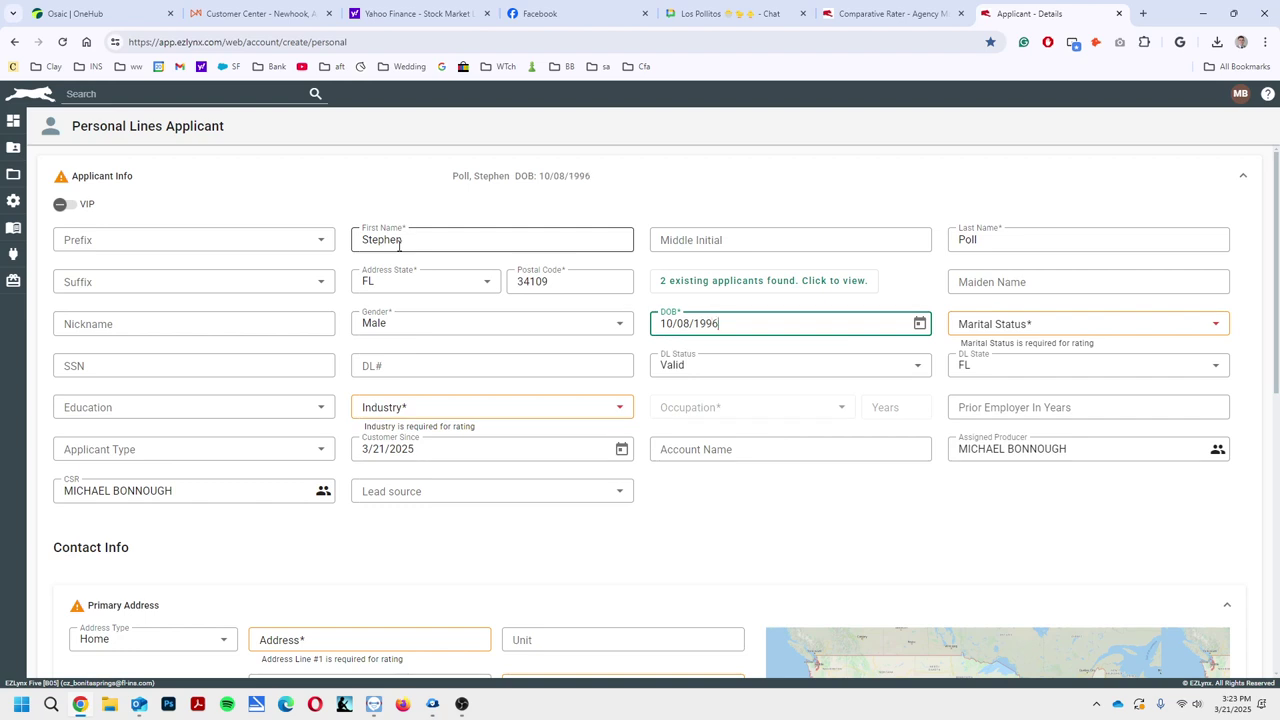
key(Tab)
key(Tab)
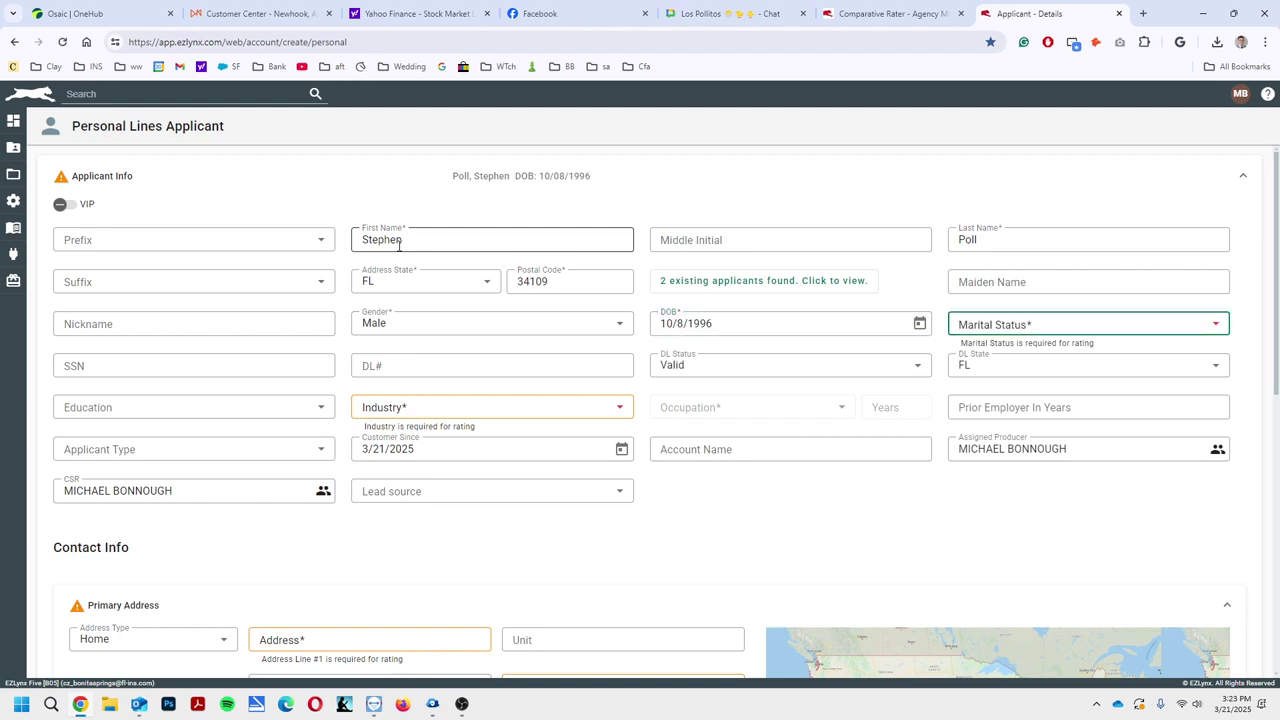
key(s)
key(Tab)
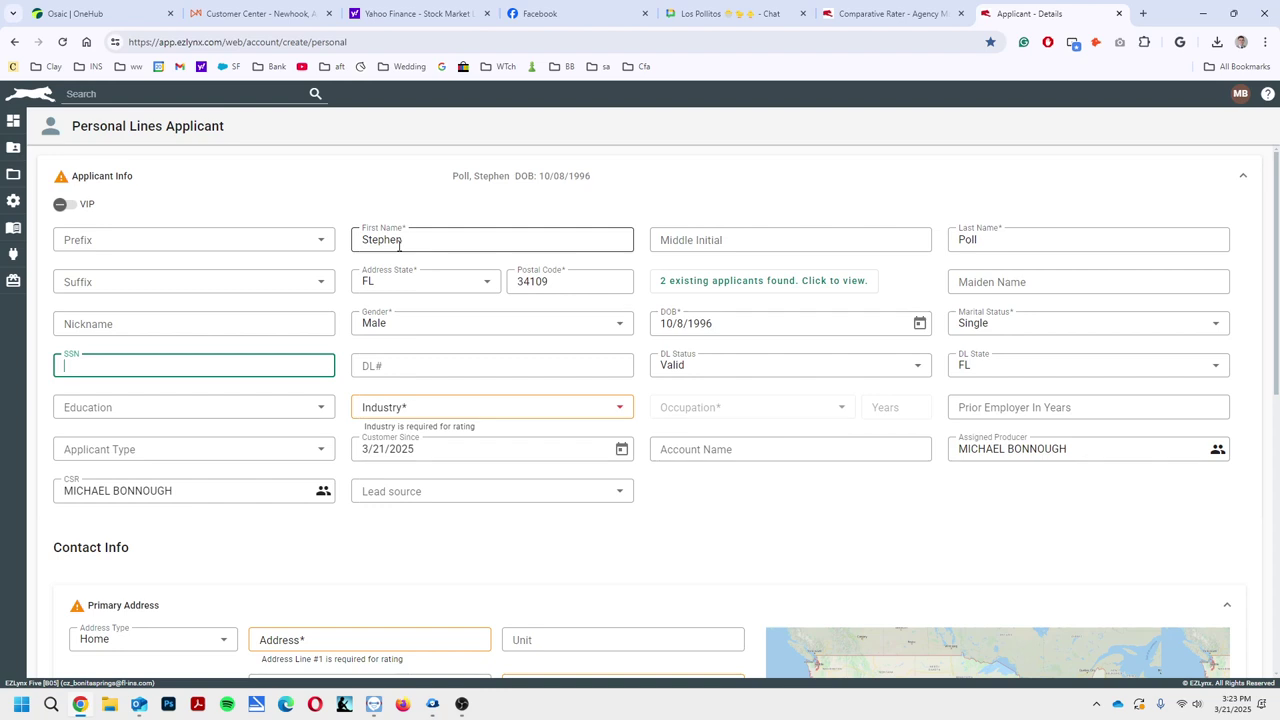
Enter the applicant's SSN and set the industry to Retired
text(222-)
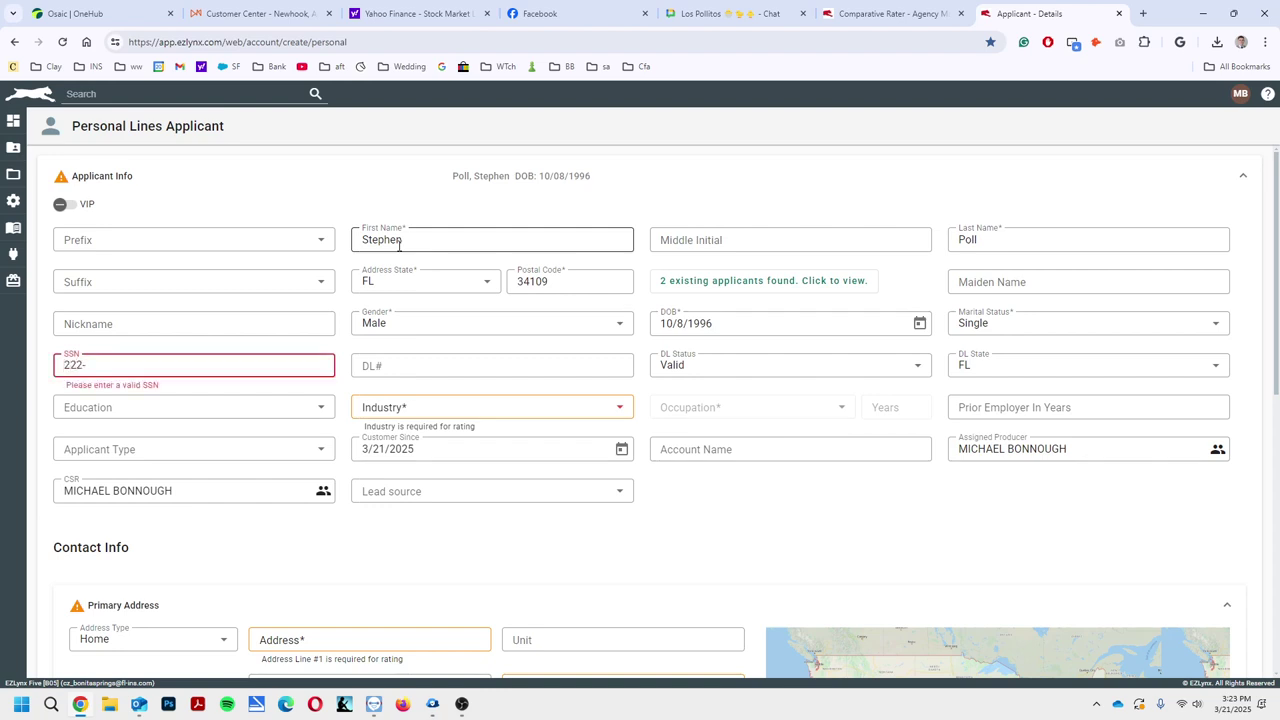
text(22-2222)
key(Tab)
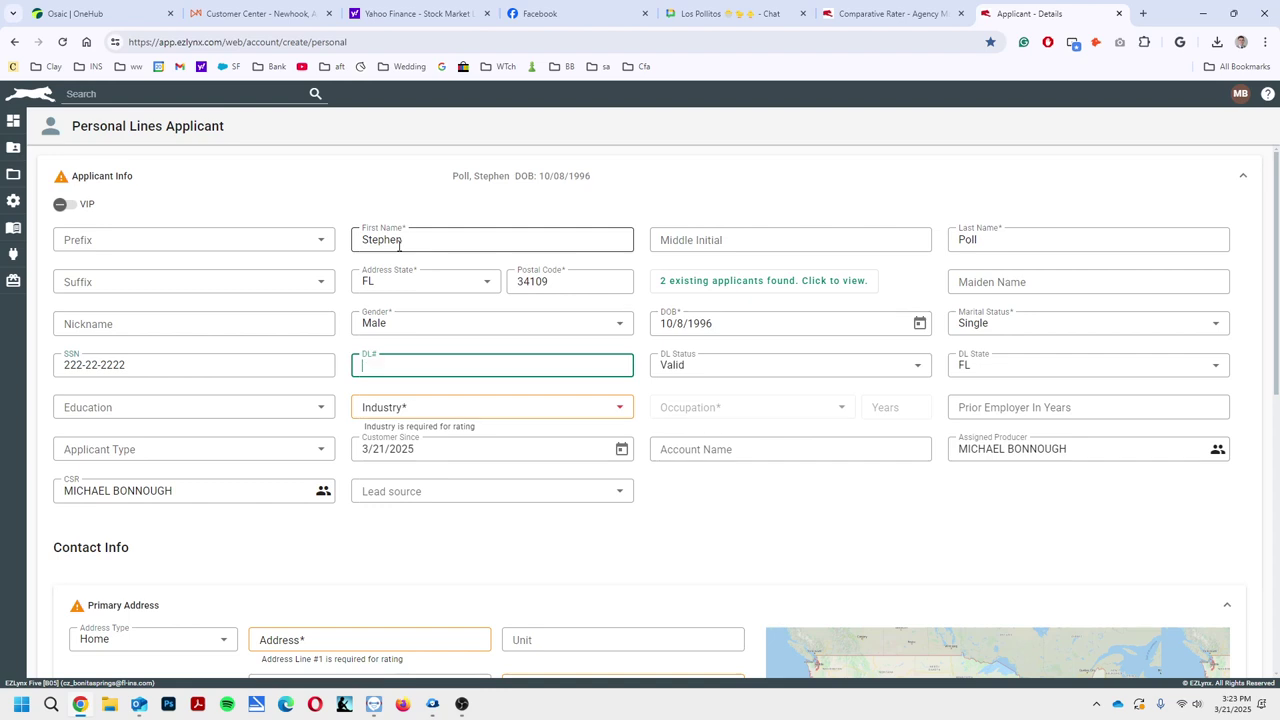
key(Tab)
key(Tab)
key(Tab)
key(Tab)
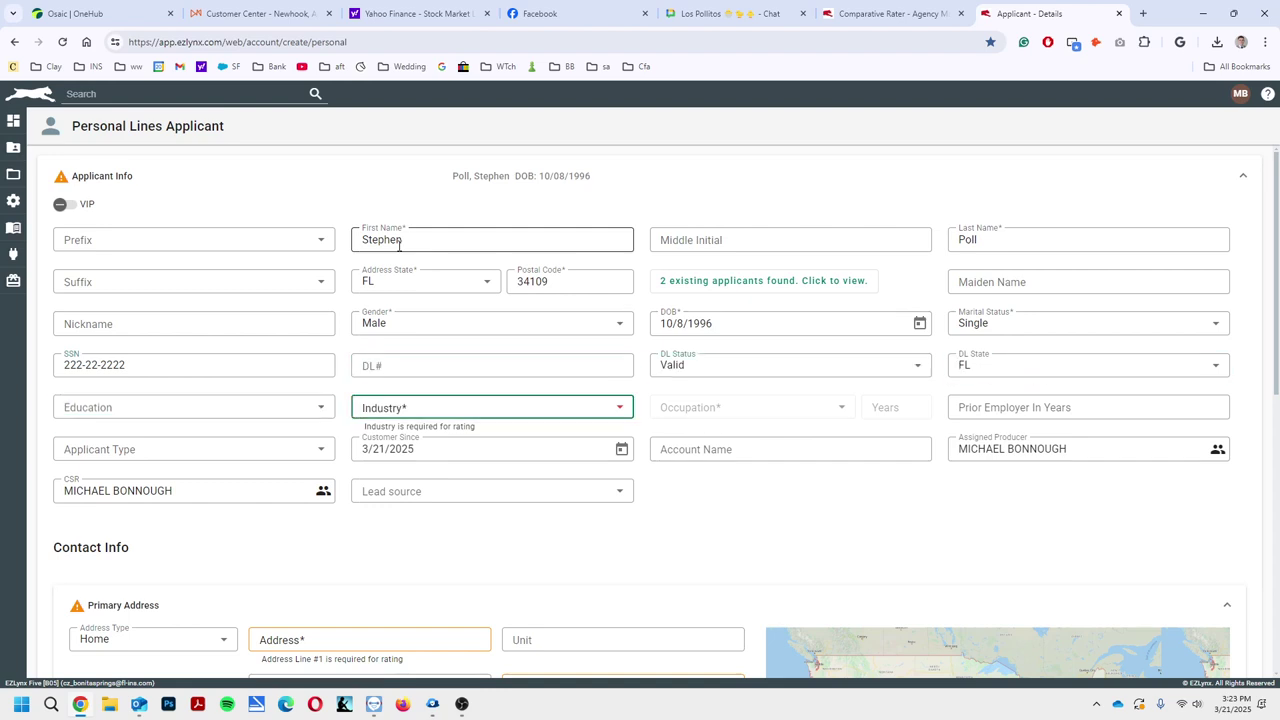
key(r)
key(Tab)
key(Tab)
key(Tab)
key(Tab)
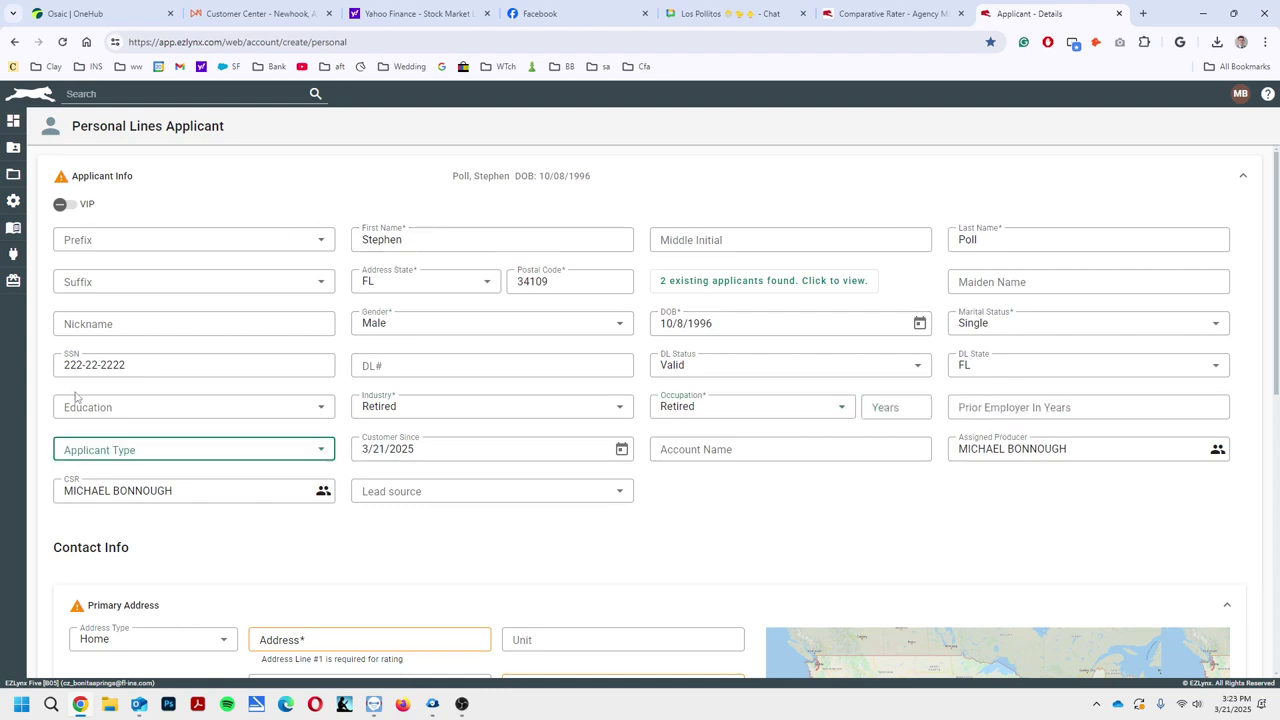
scroll(328, 480, down, 2)
Enter the home street address from the suggestions and set years at address to 3
click(328, 440)
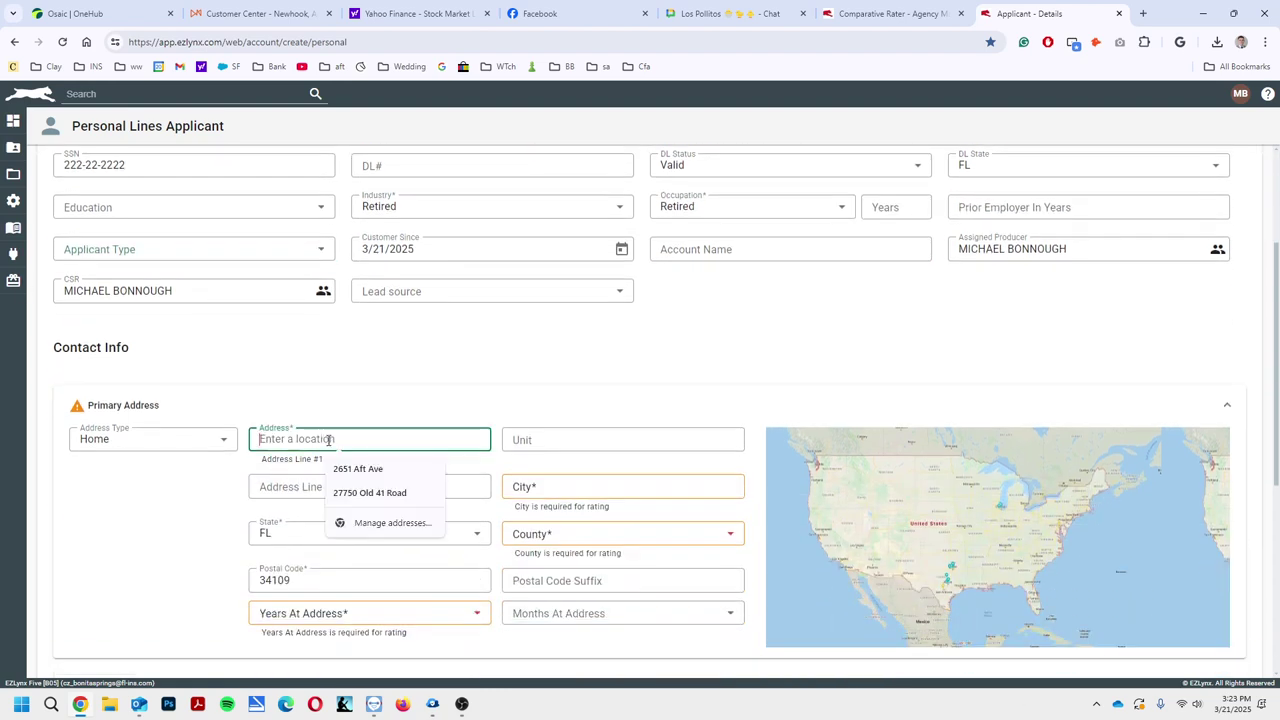
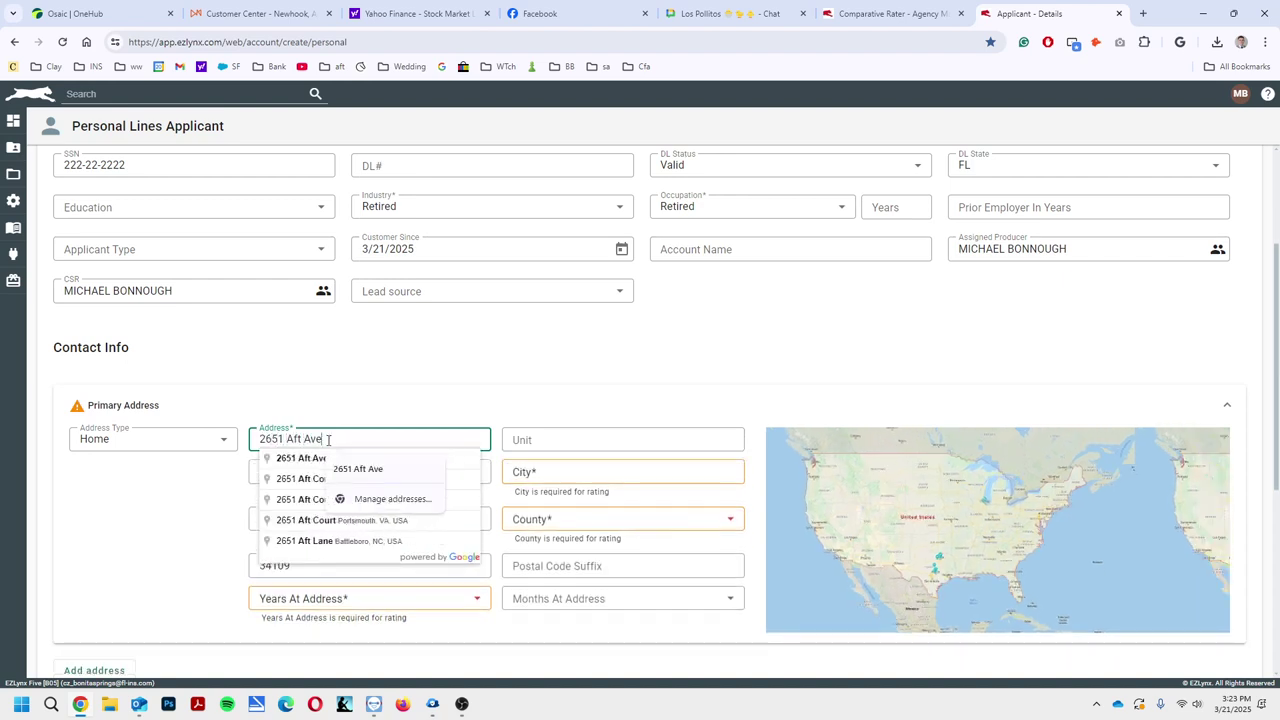
click(300, 458)
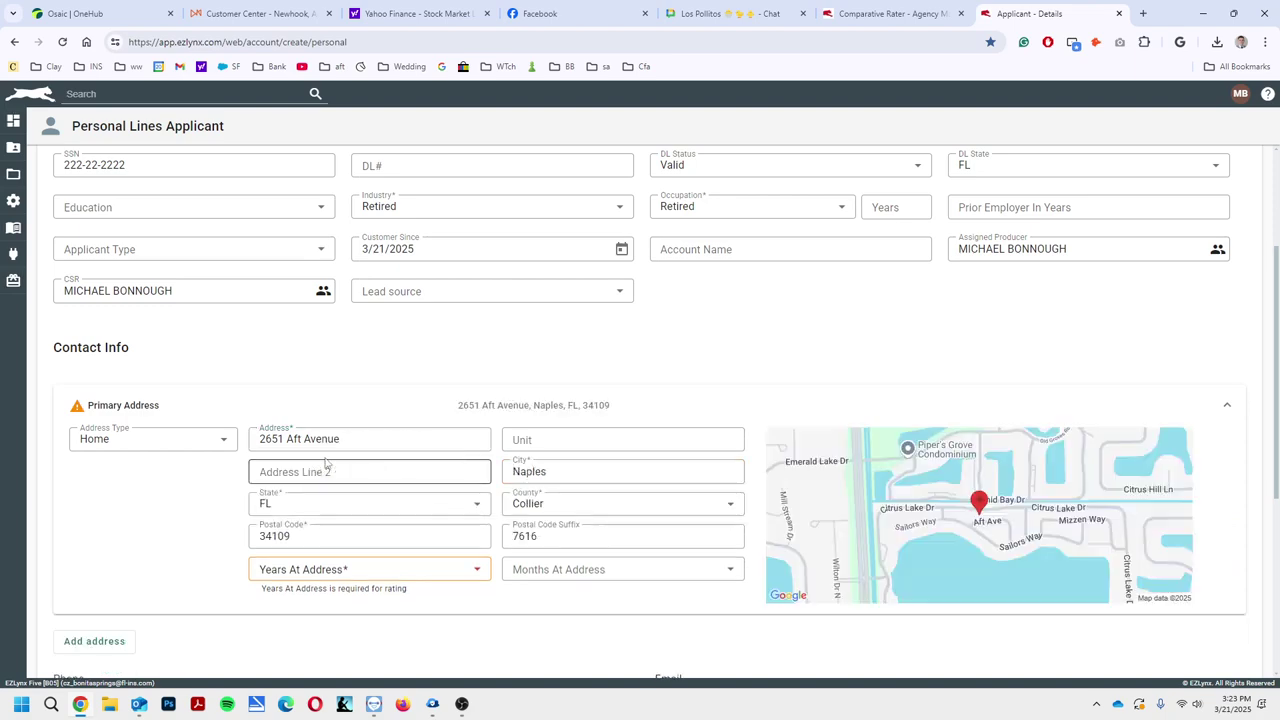
scroll(326, 463, down, 1)
click(372, 446)
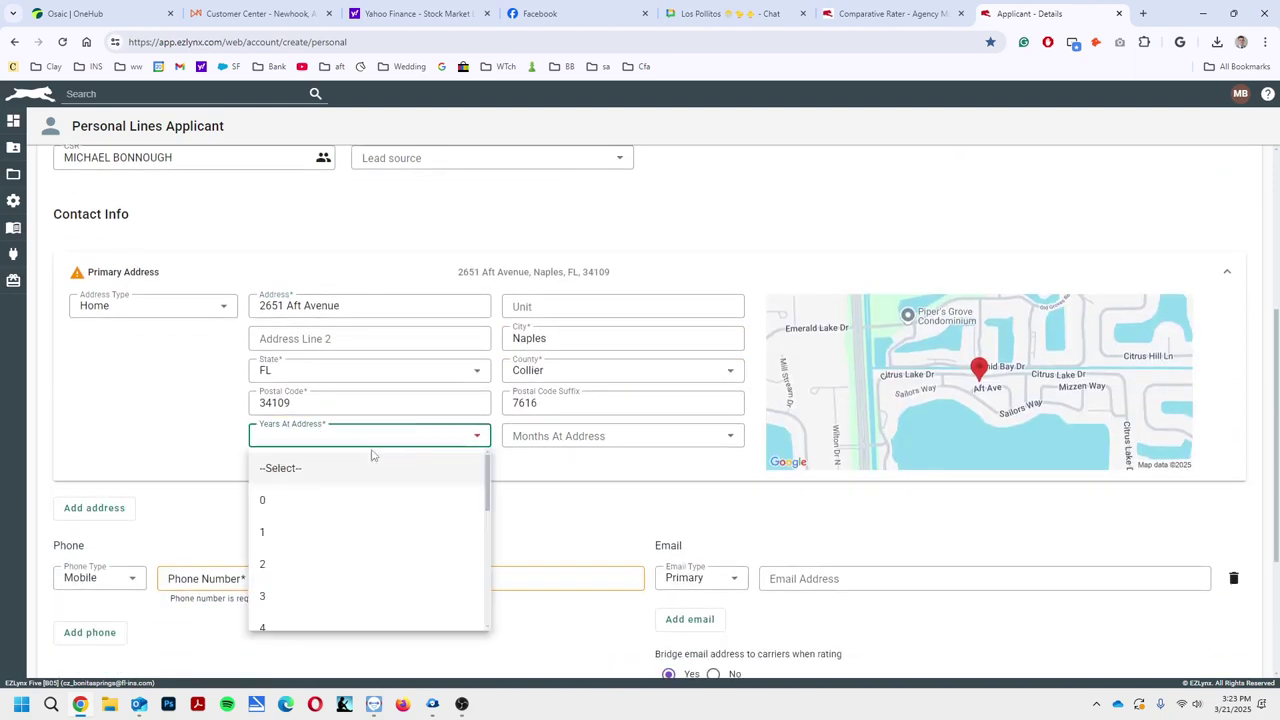
click(314, 603)
scroll(317, 520, down, 1)
Enter the applicant's phone number and e-mail, then save and go to the Home quote
click(294, 458)
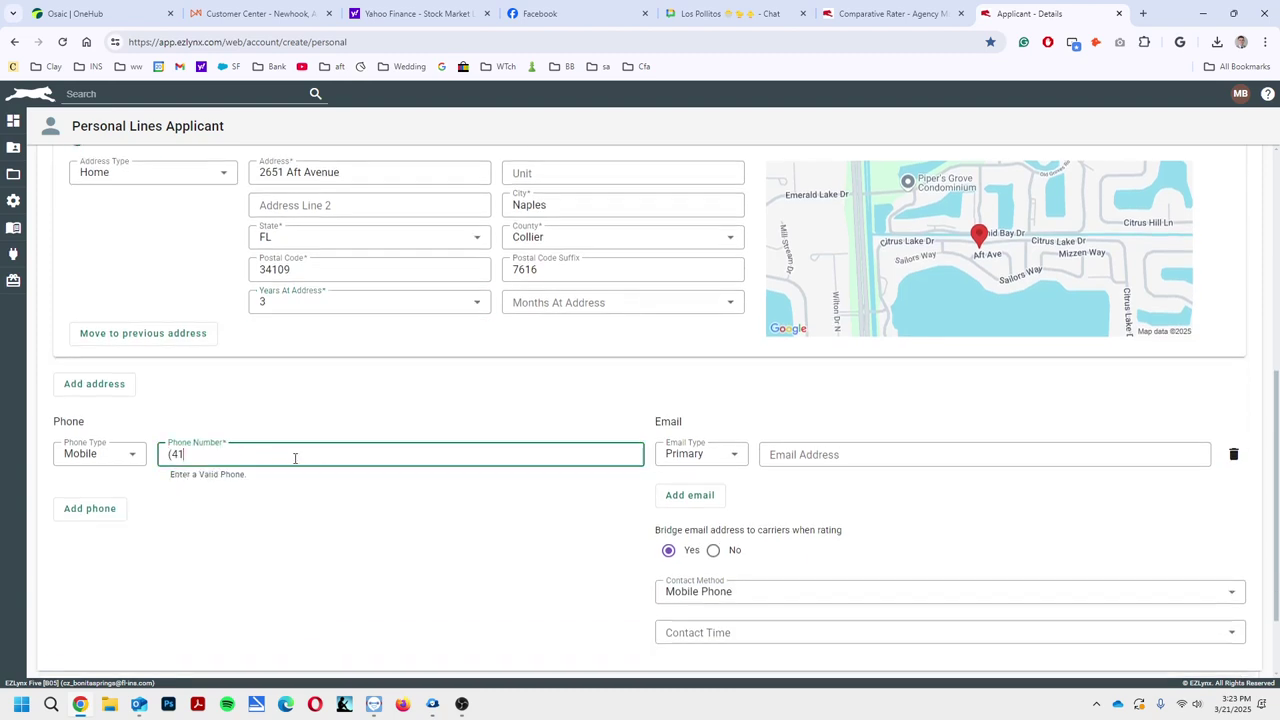
key(Tab)
key(Tab)
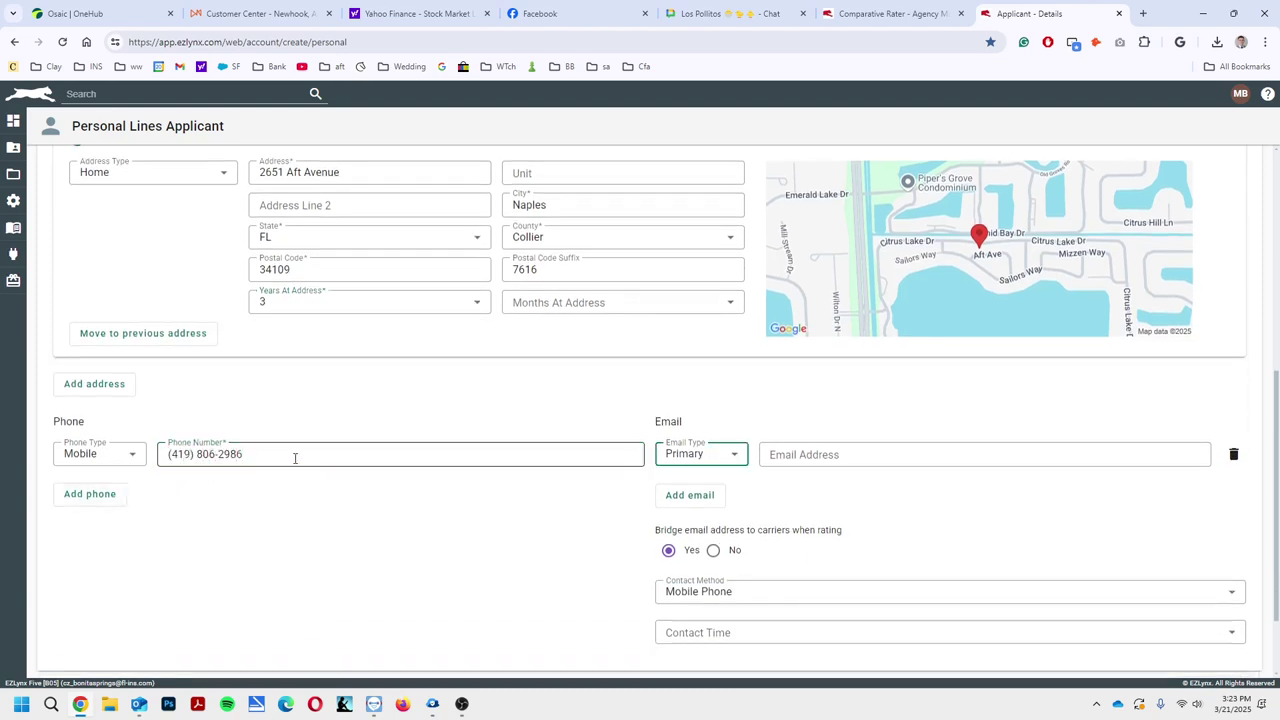
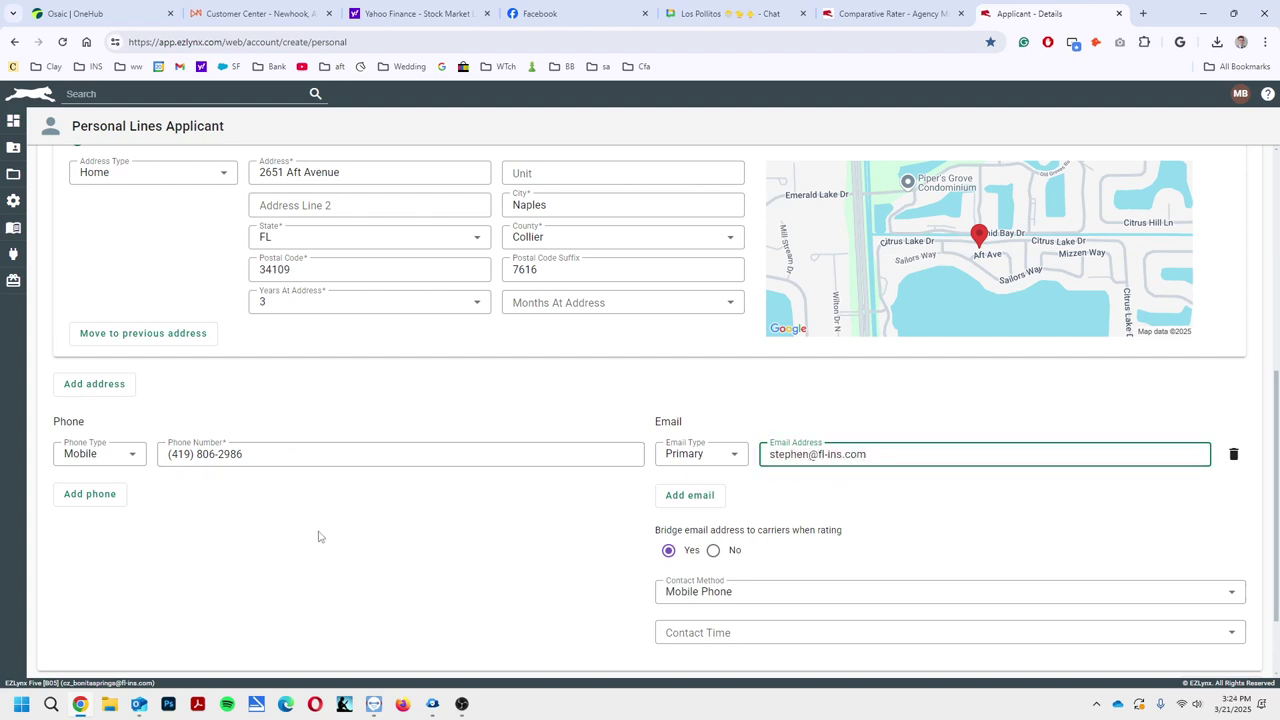
scroll(317, 534, down, 1)
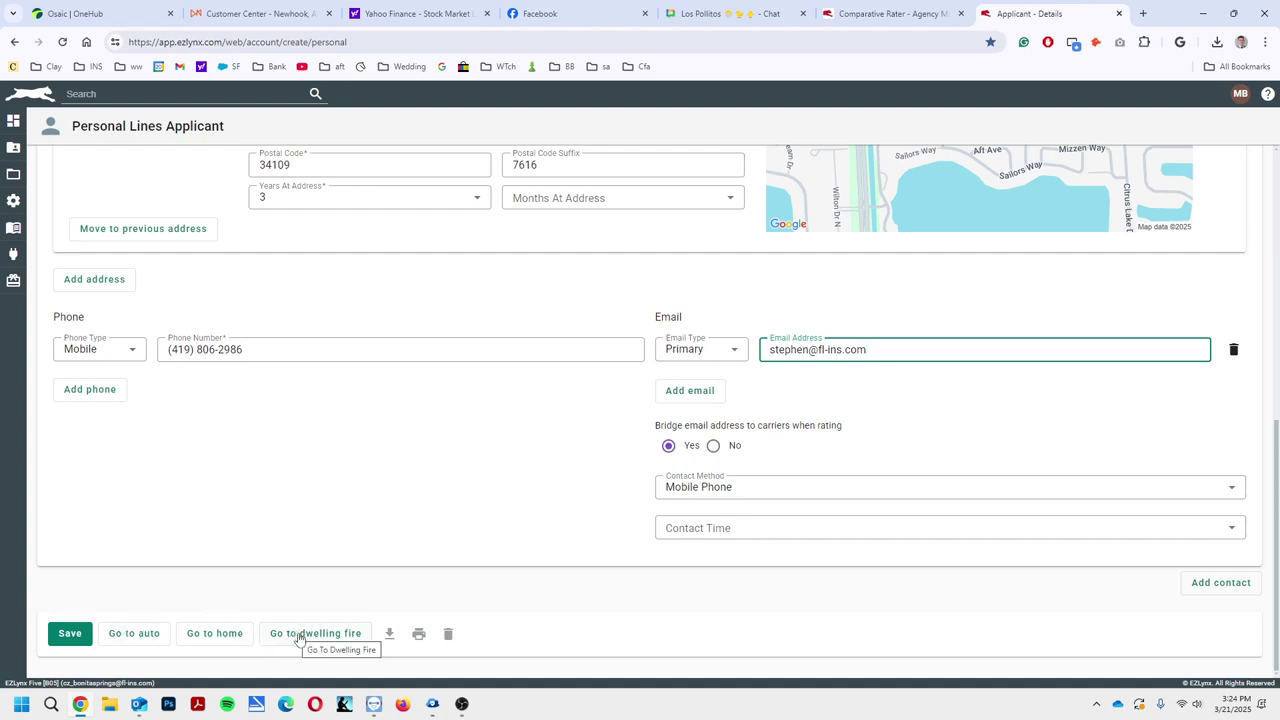
click(216, 636)
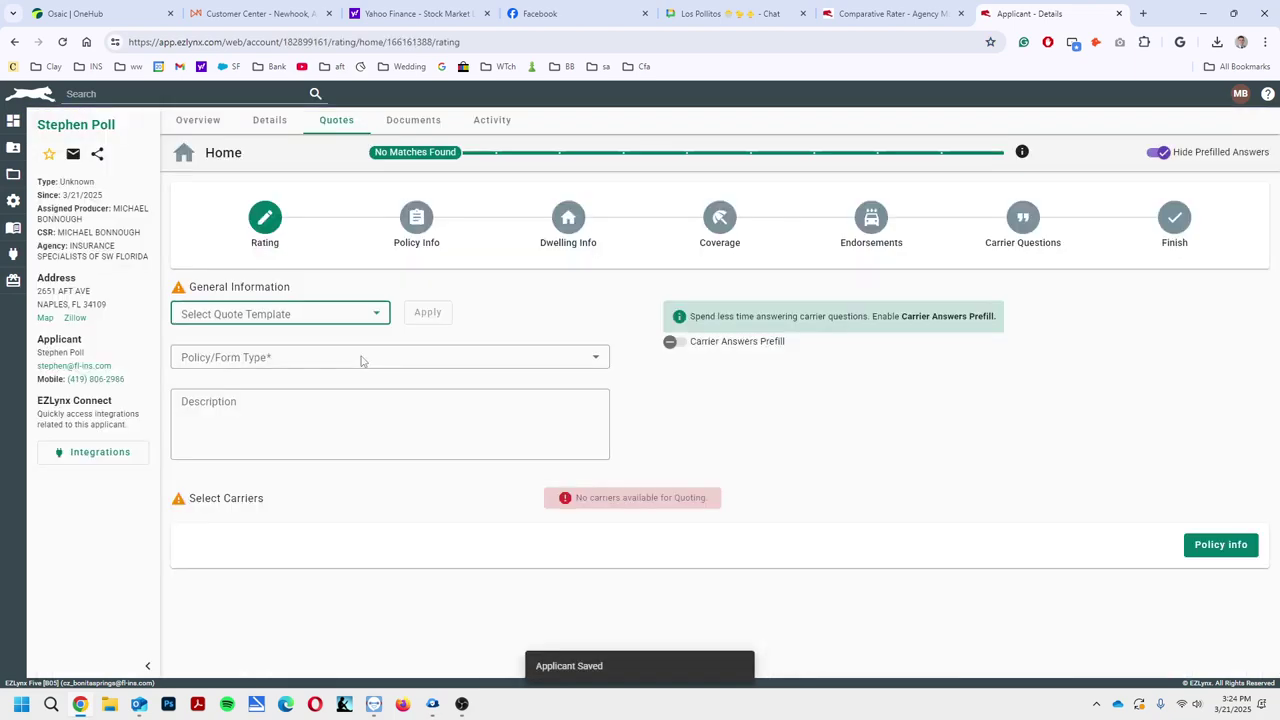
Choose HO3 - Dwelling, enable Carrier Answers Prefill, select all 12 carriers and continue to Policy Info
click(331, 356)
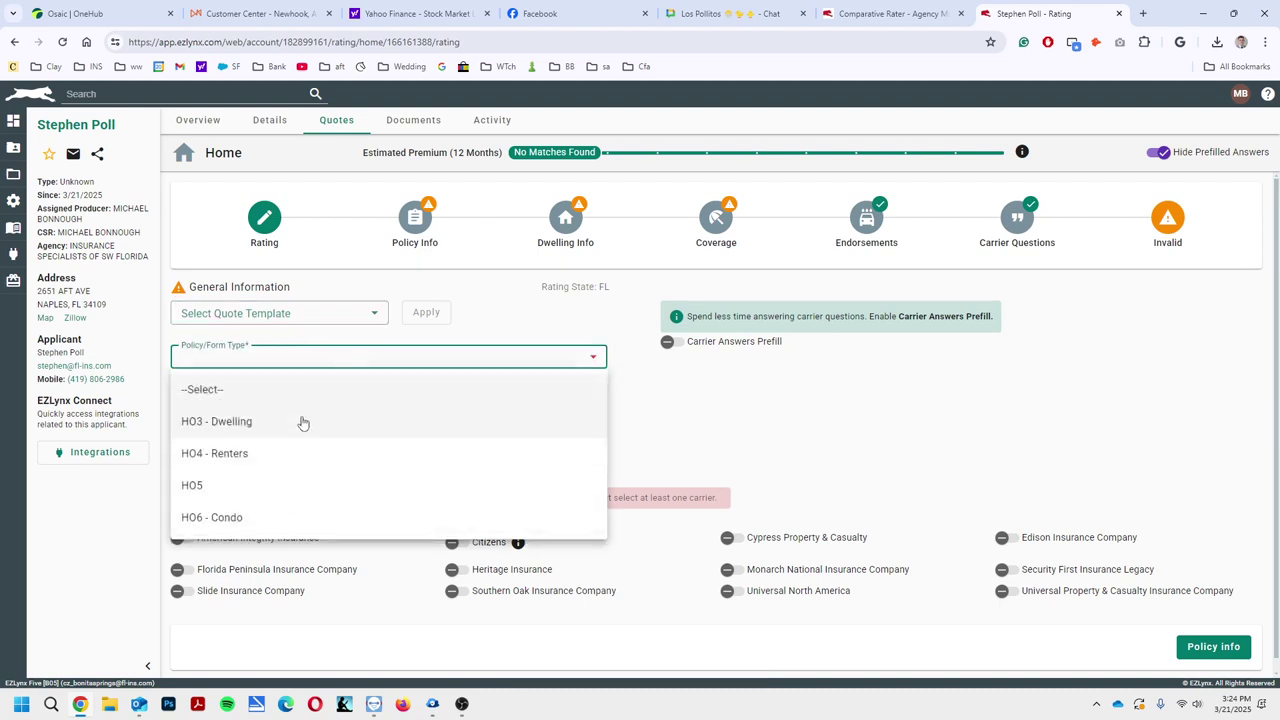
click(303, 423)
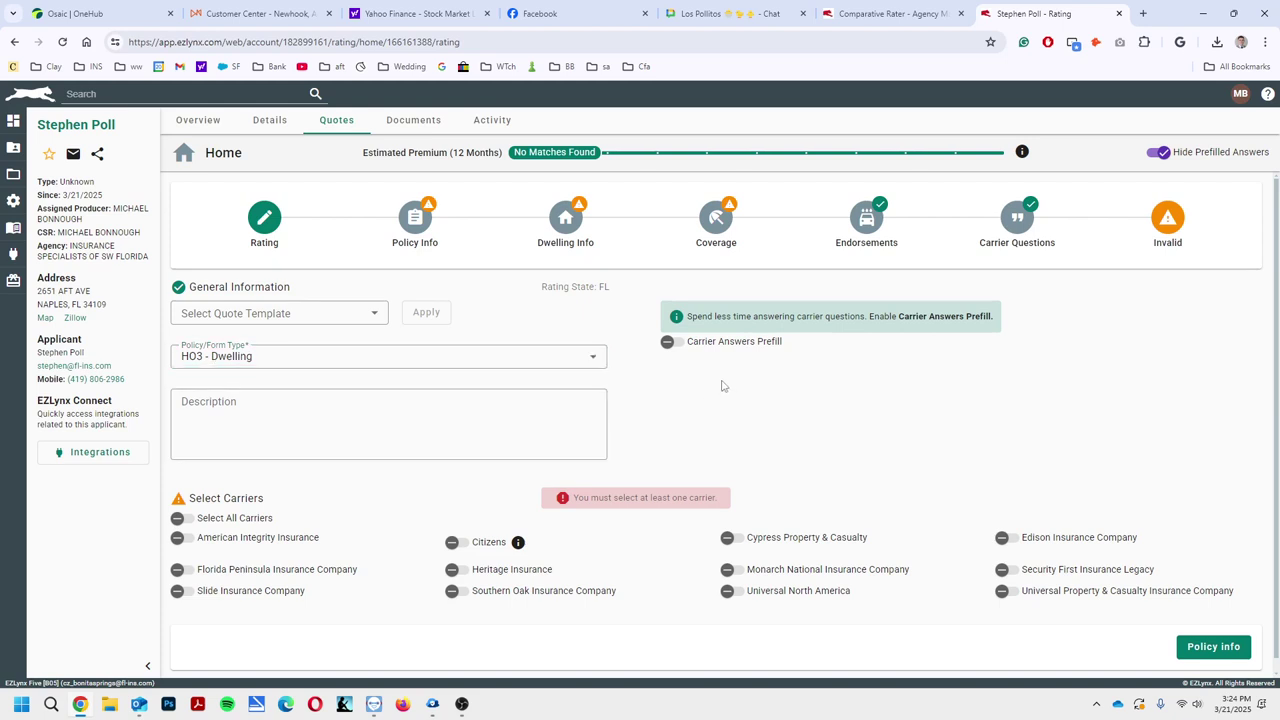
click(674, 343)
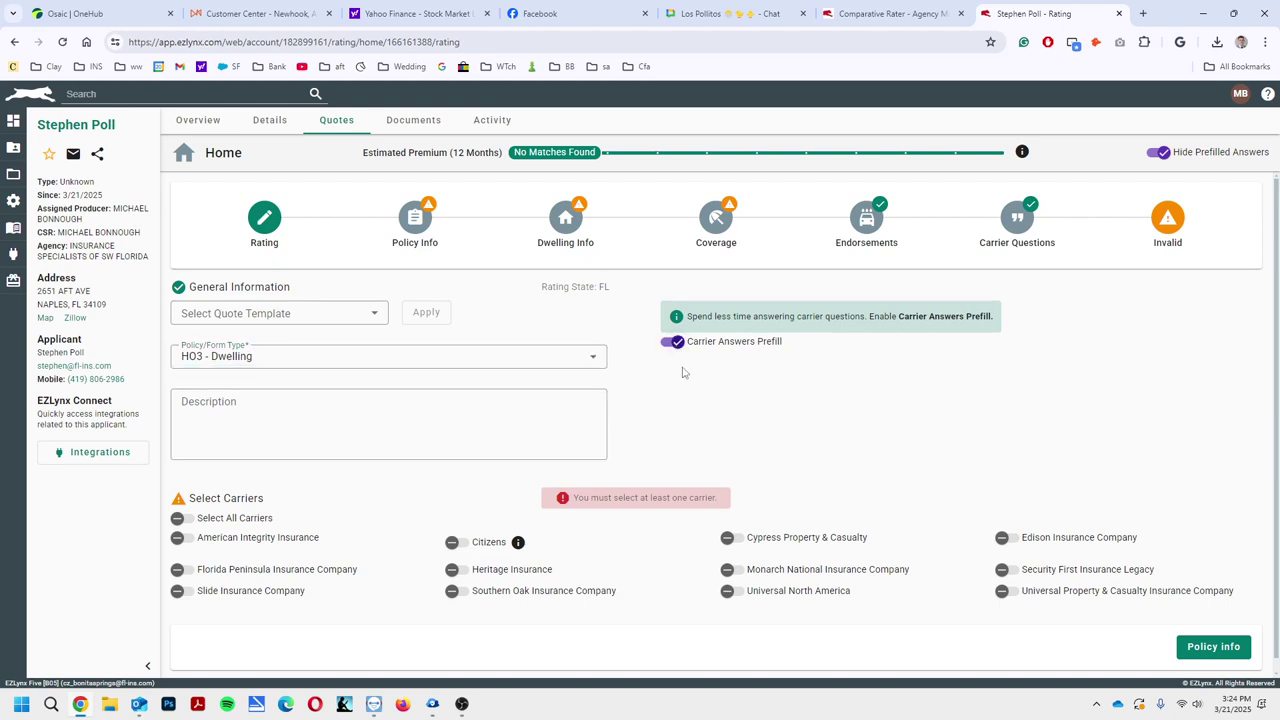
click(196, 524)
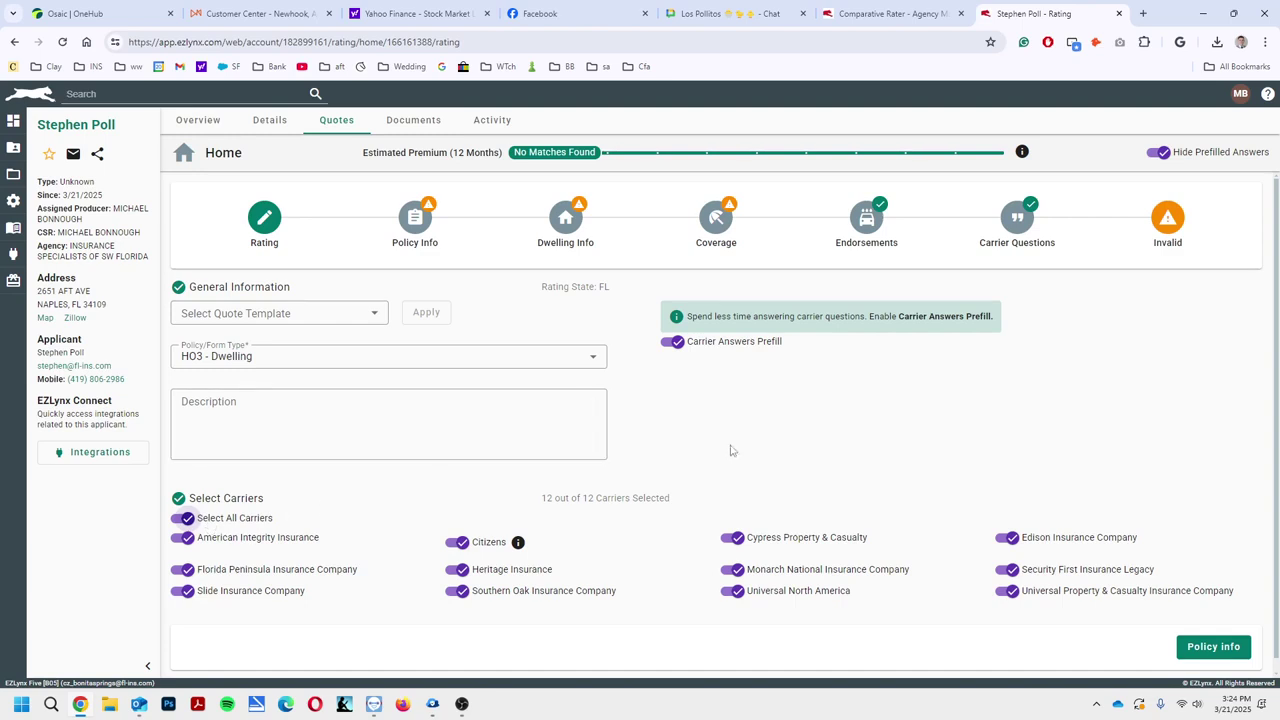
click(1213, 647)
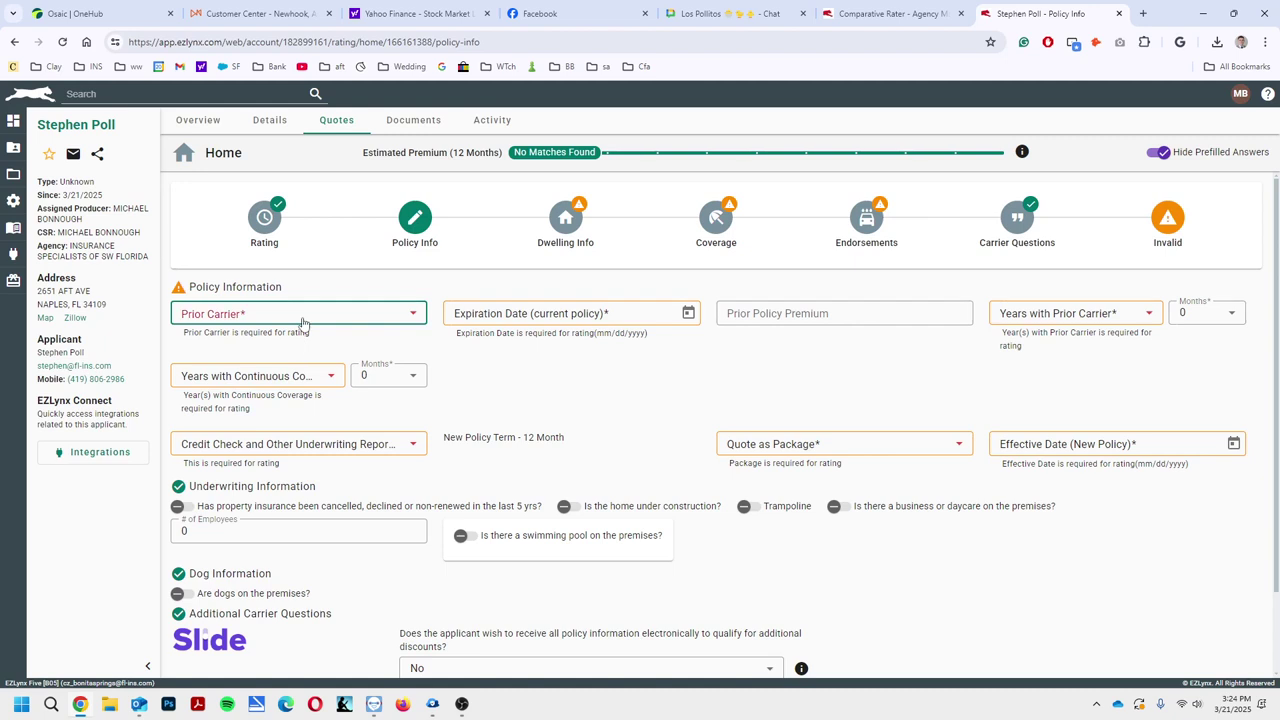
Set prior carrier to No Prior Insurance with reason Could Not Obtain Prior Insurance
click(303, 322)
click(289, 449)
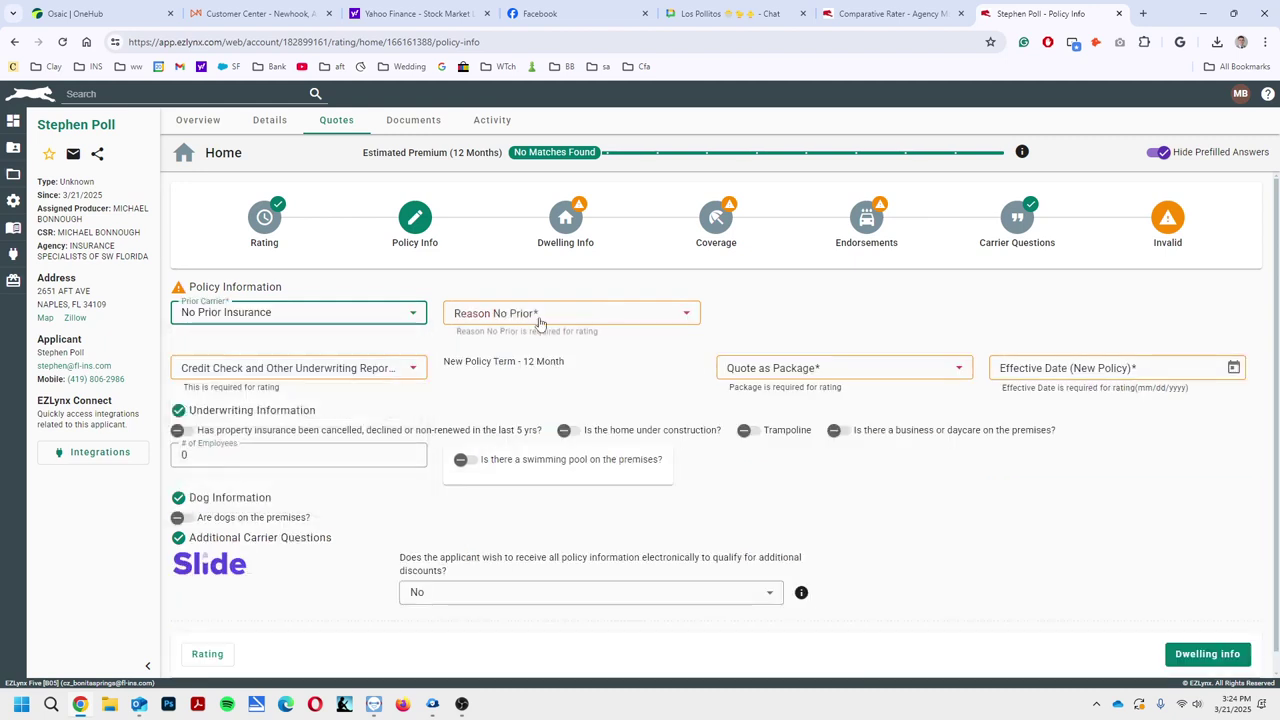
click(540, 318)
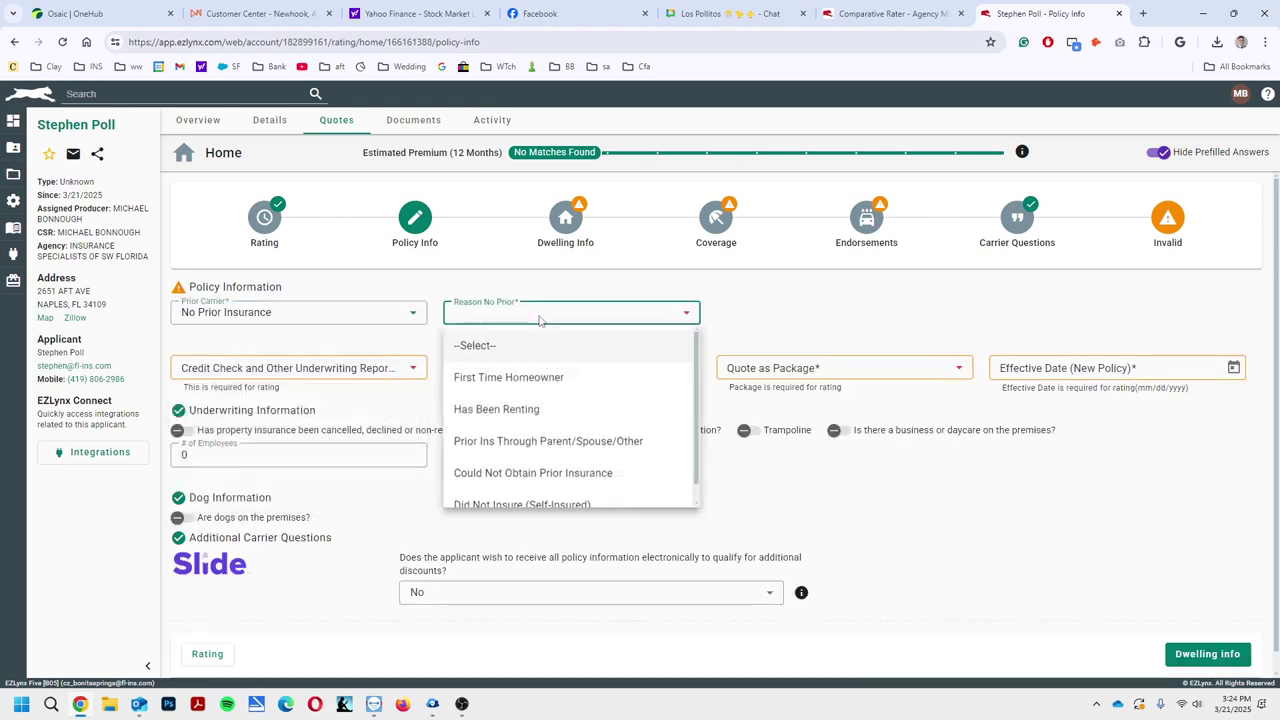
click(530, 476)
Authorize credit checks with Yes, set Quote as Package to No and effective date 04/20/2025
click(296, 356)
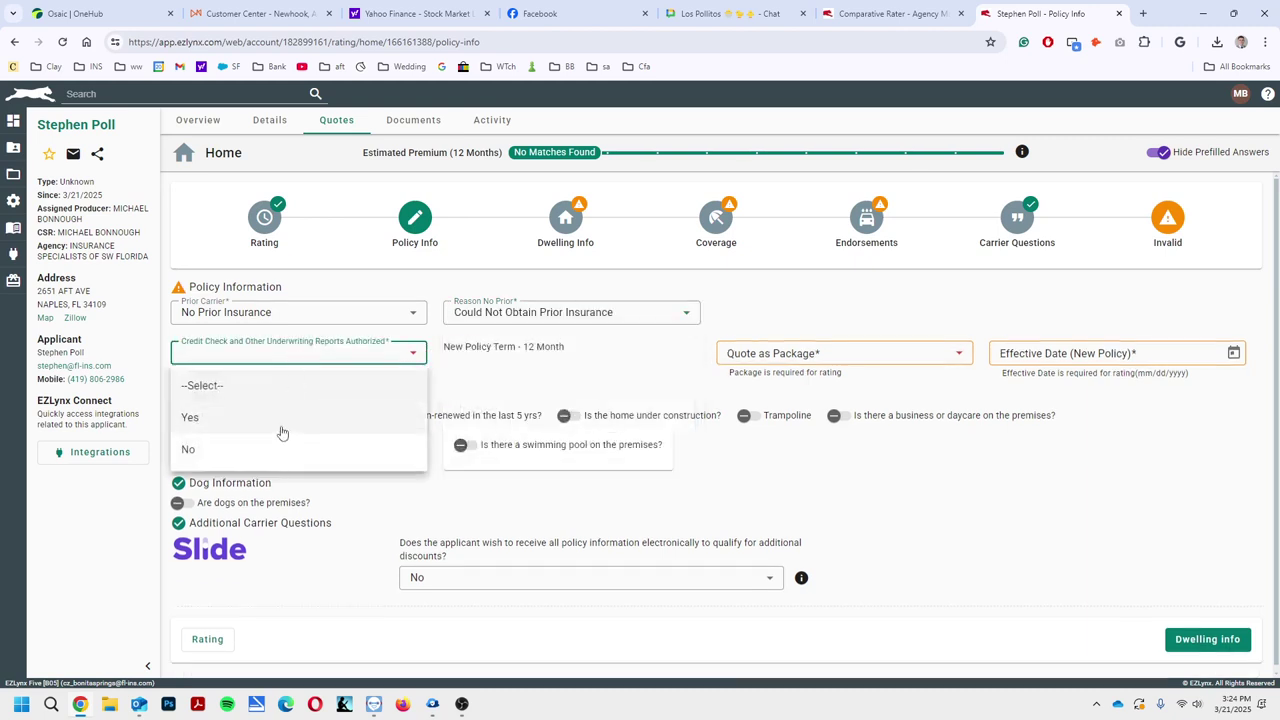
click(290, 422)
click(837, 356)
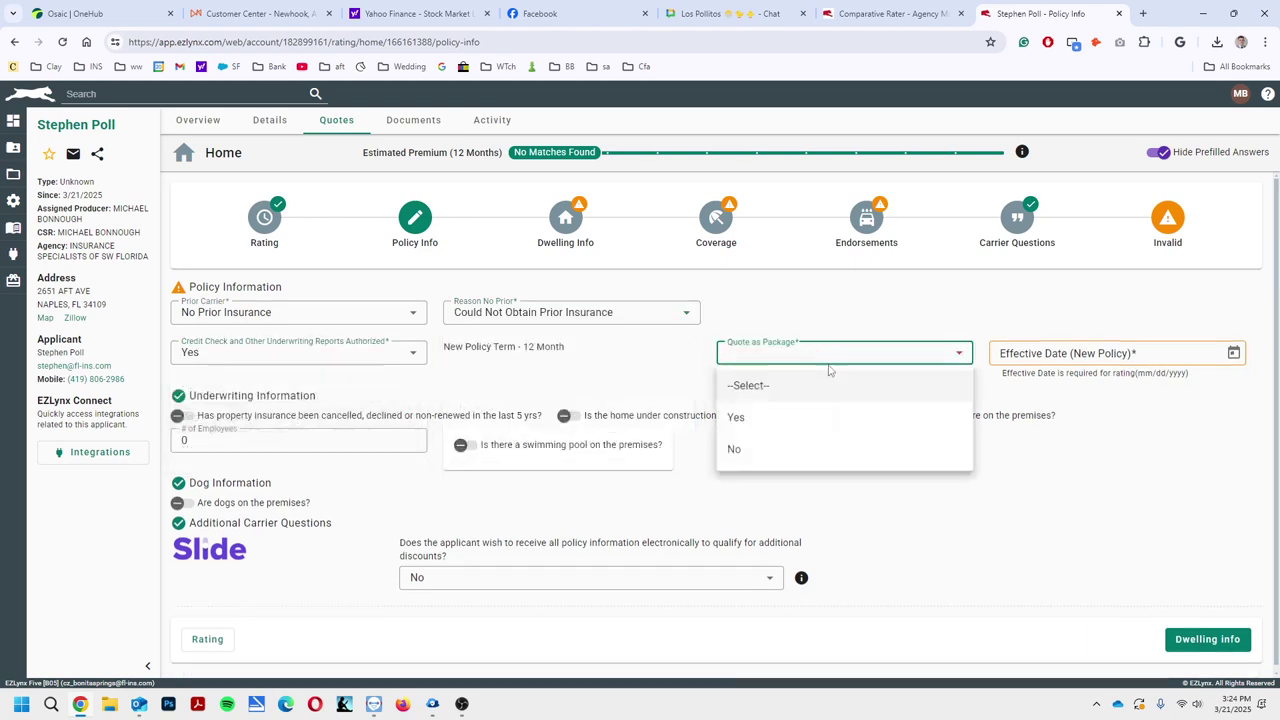
click(763, 458)
click(1046, 356)
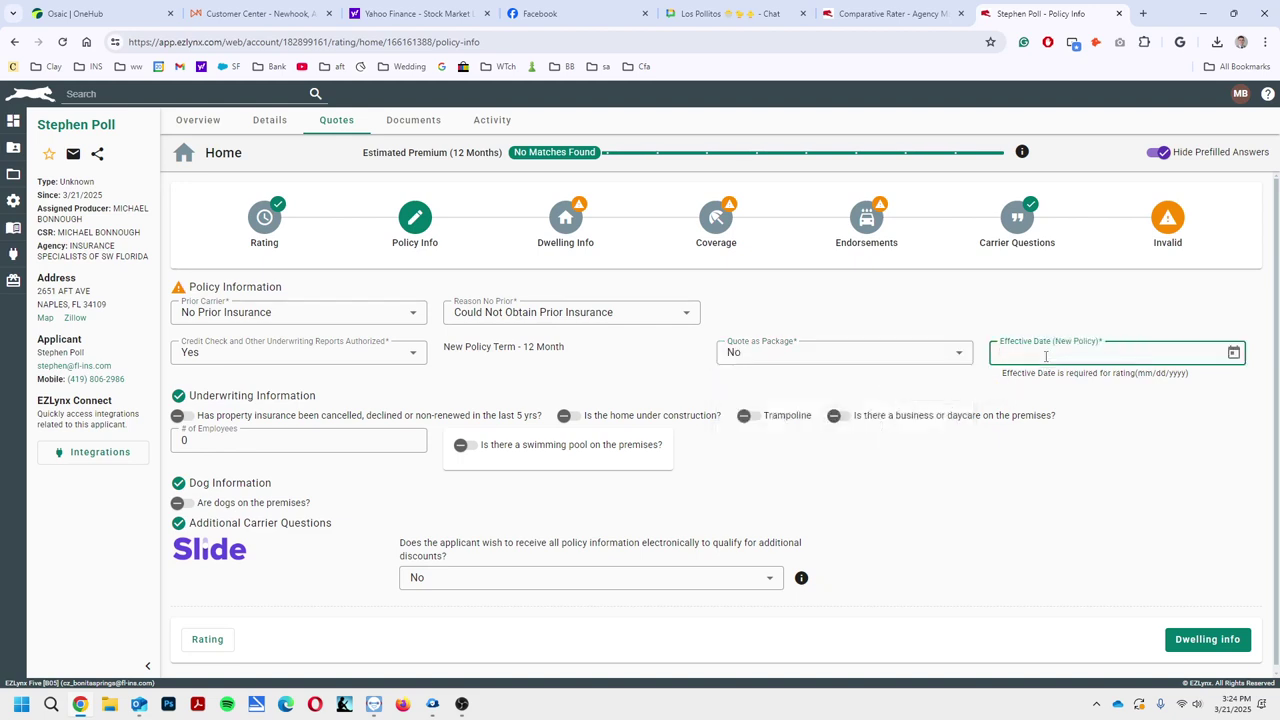
text(04/20)
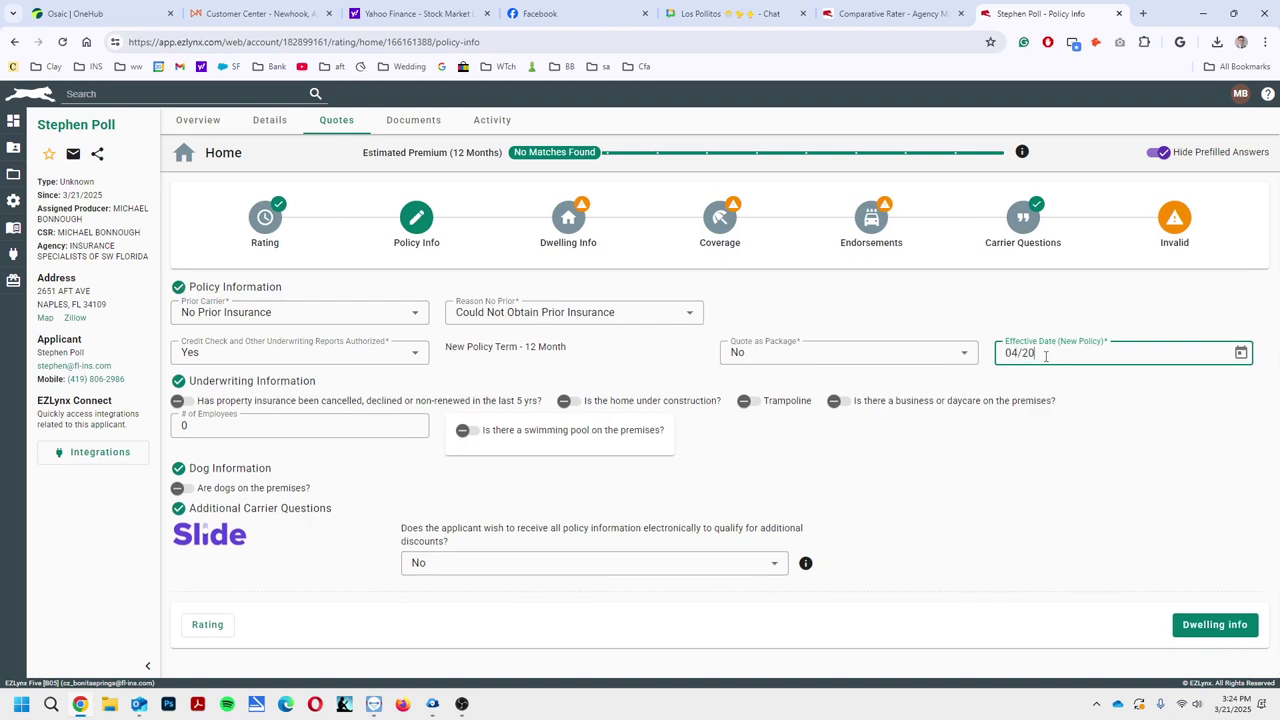
text(/2025)
On Dwelling Info, set usage Primary, Owner Occupied, One Family dwelling and 1 occupant
click(1215, 626)
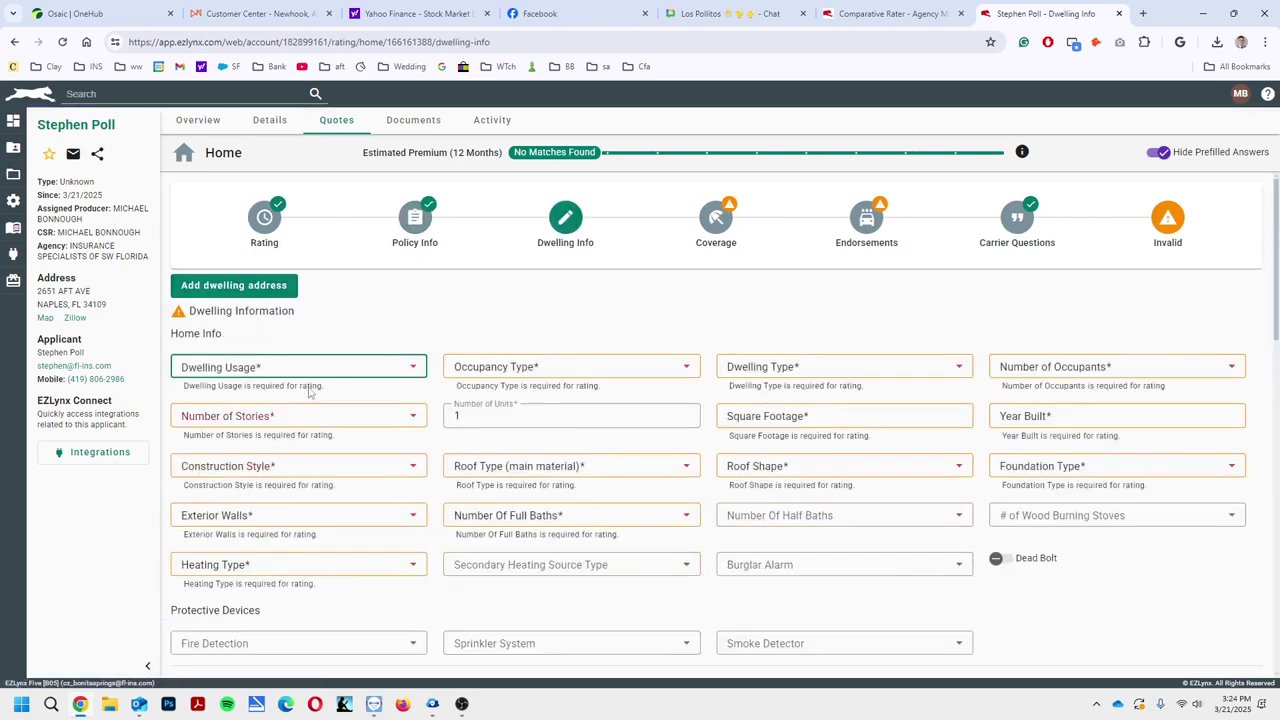
click(307, 370)
click(251, 438)
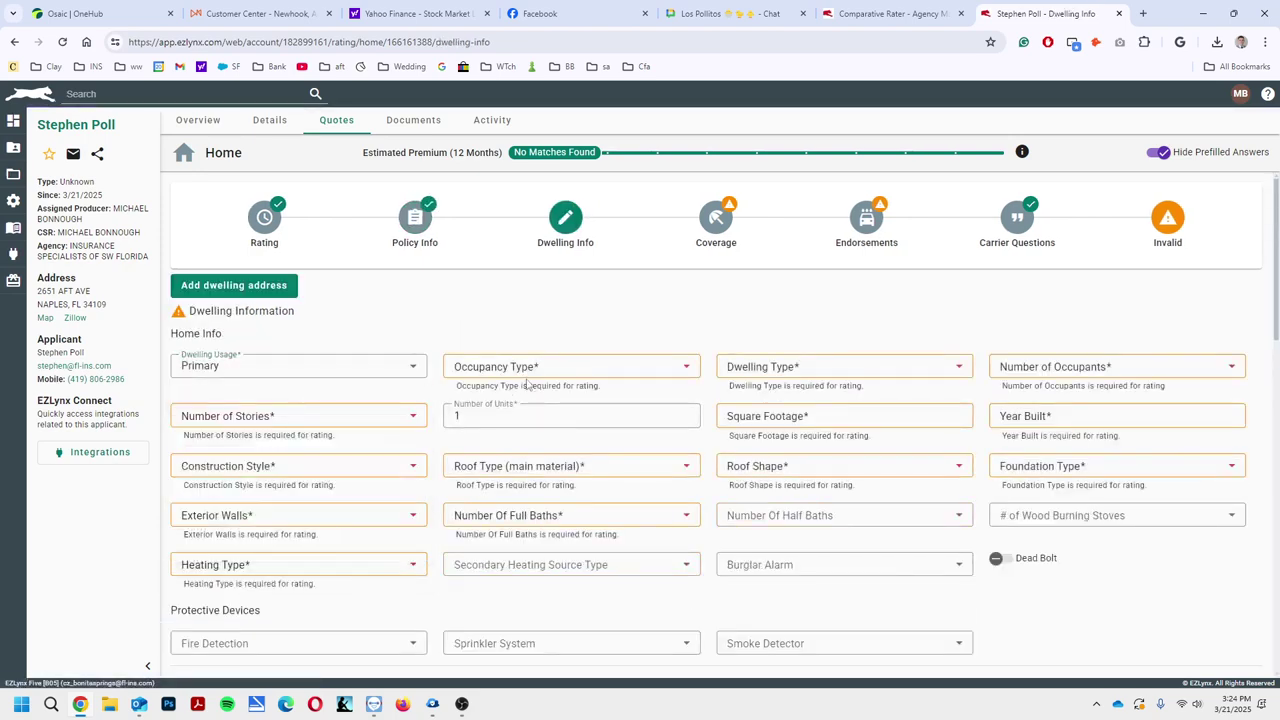
click(530, 372)
click(523, 432)
click(814, 366)
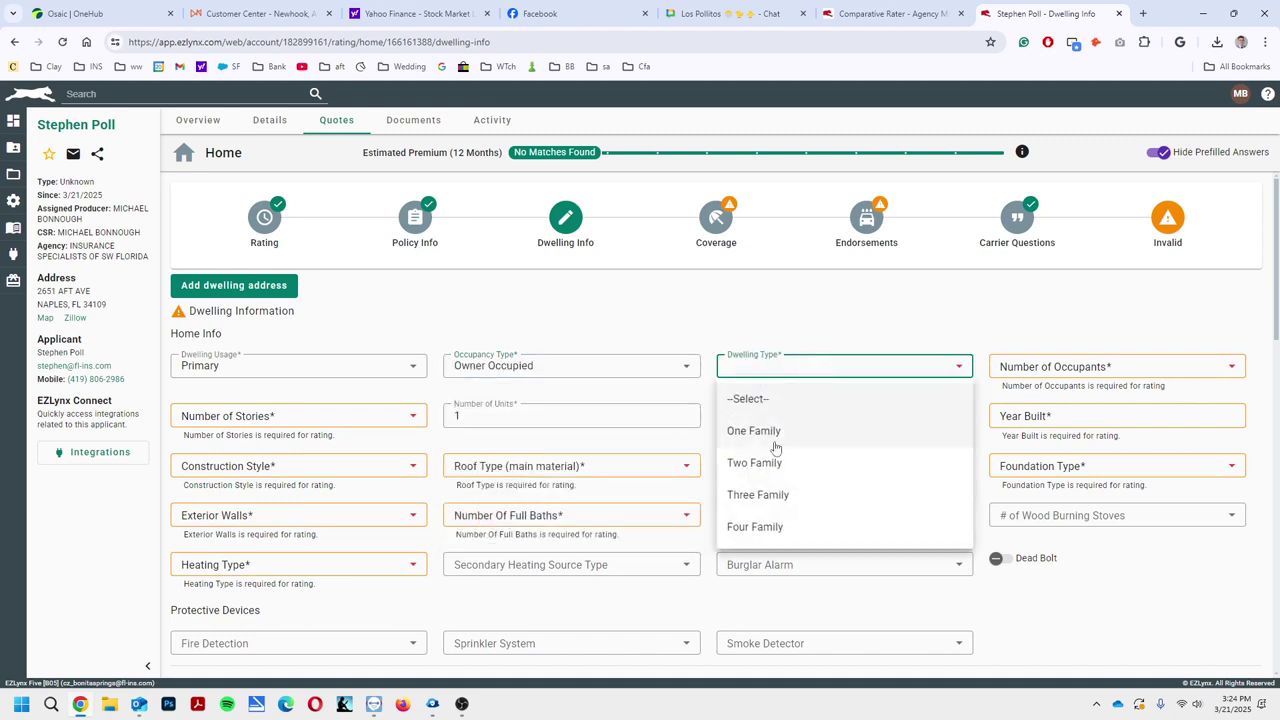
click(775, 440)
click(1084, 370)
click(1050, 432)
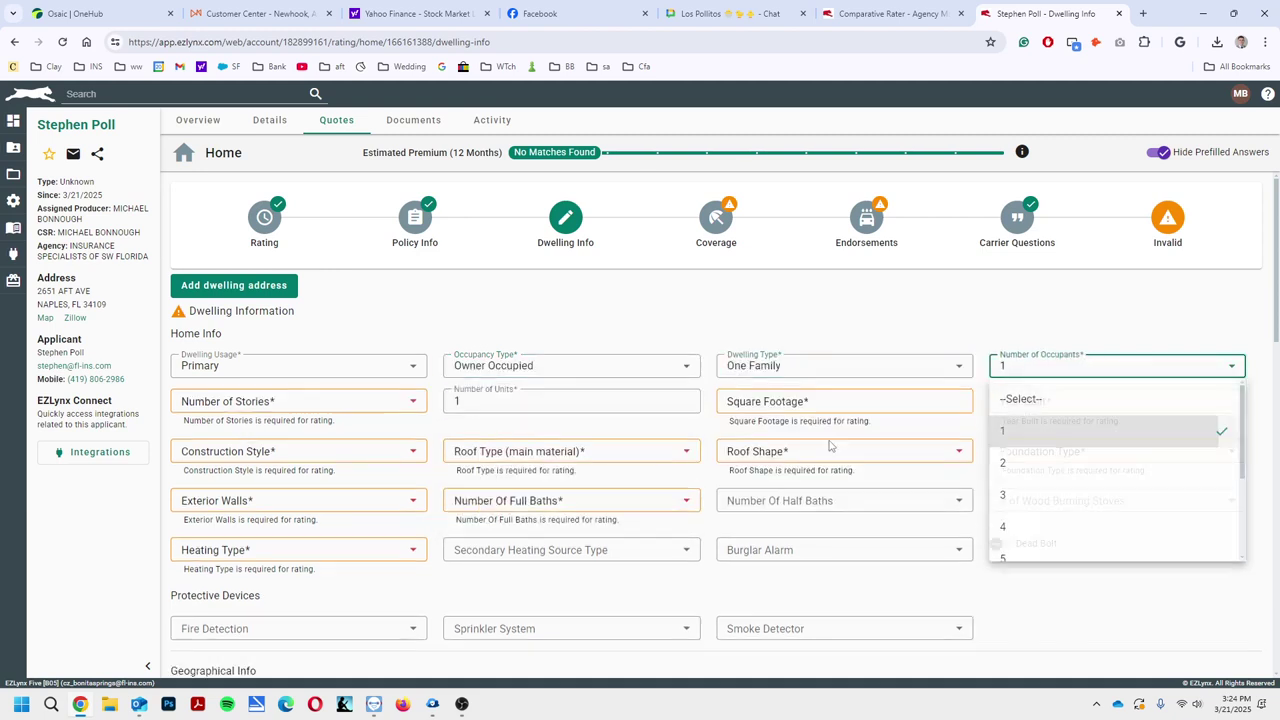
Set 1 story, 1400 square feet and year built 1980
click(245, 412)
click(240, 459)
click(810, 403)
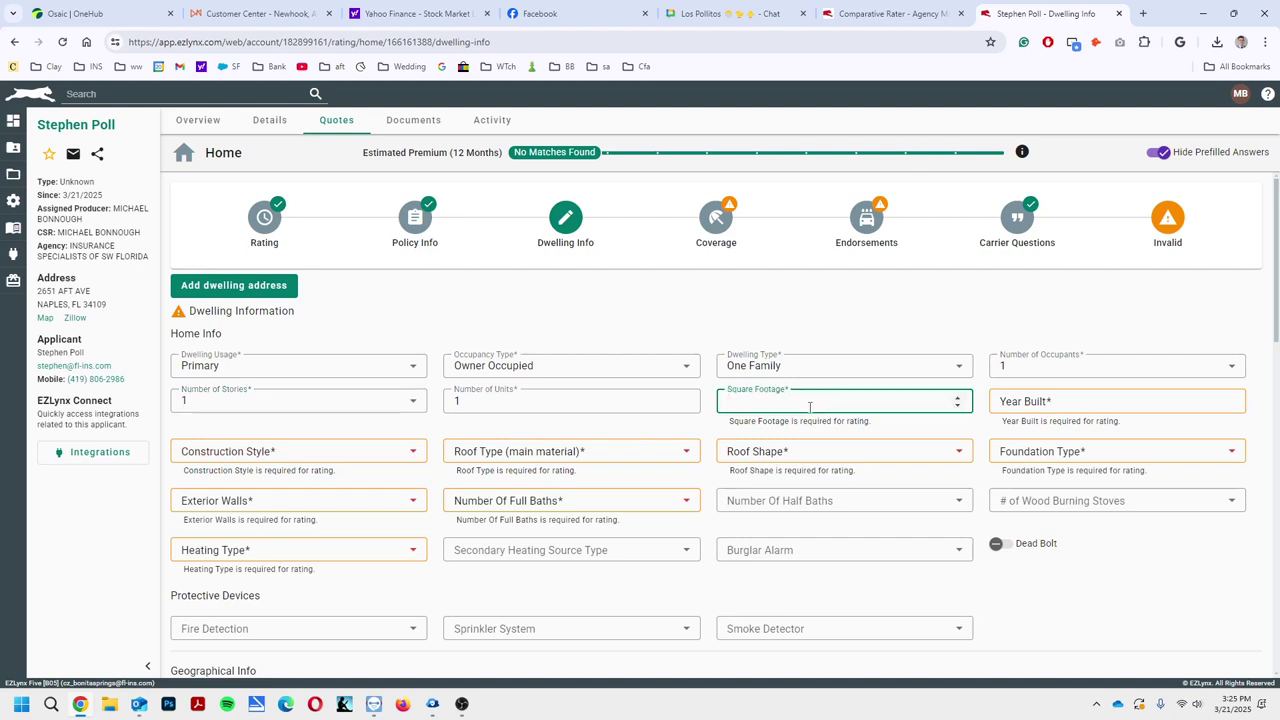
text(1400)
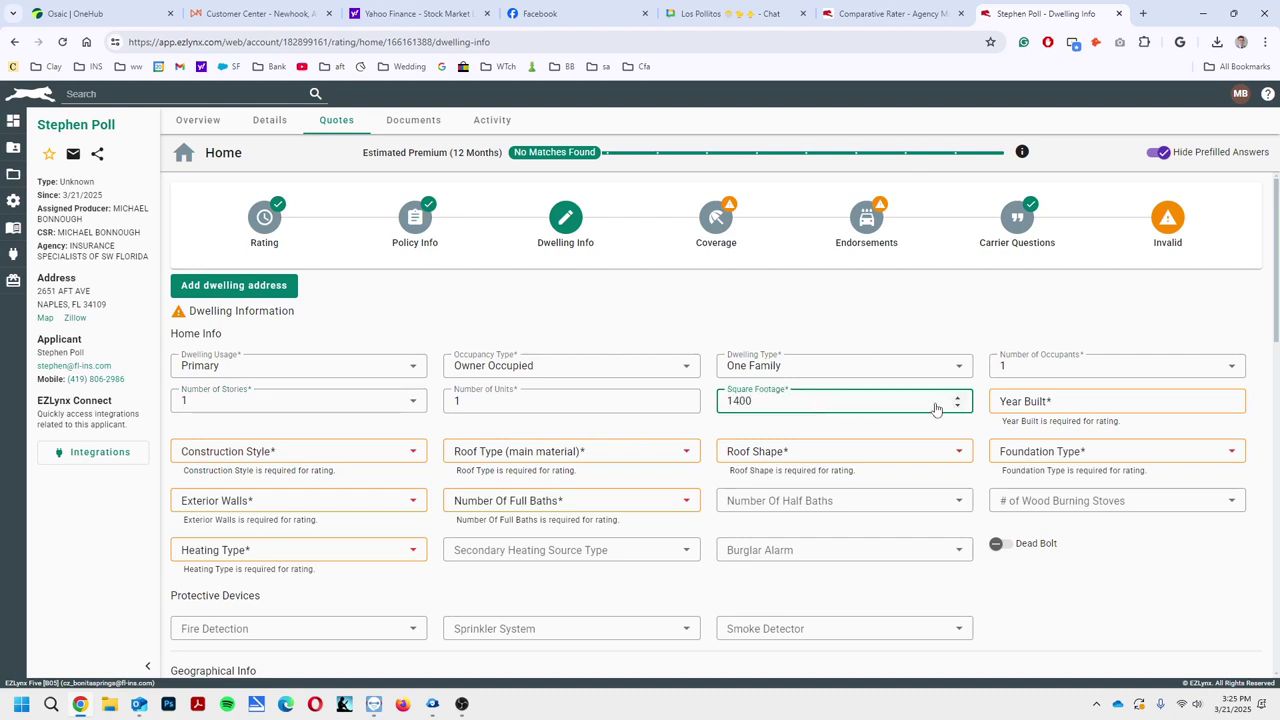
click(1032, 403)
text(1980)
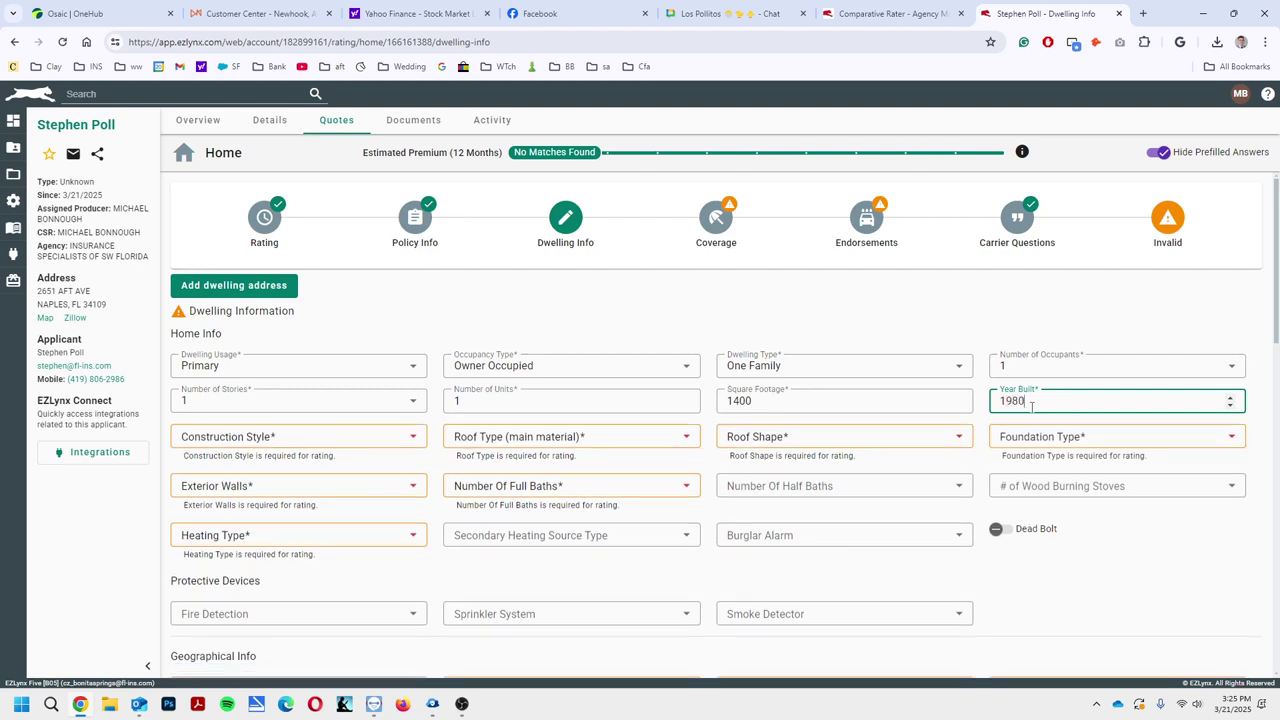
Set construction style Dwelling, Asphalt Shingles roof, Gable roof shape and Closed foundation
click(294, 437)
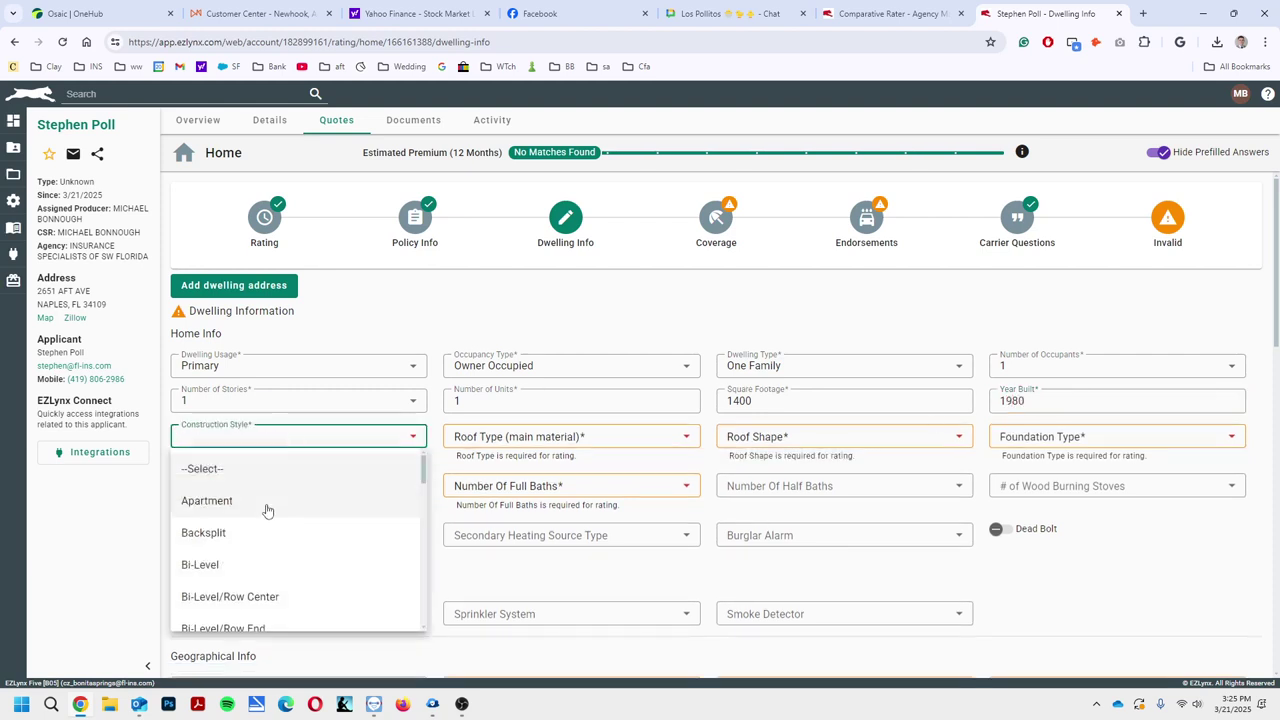
scroll(276, 564, down, 3)
scroll(257, 571, down, 2)
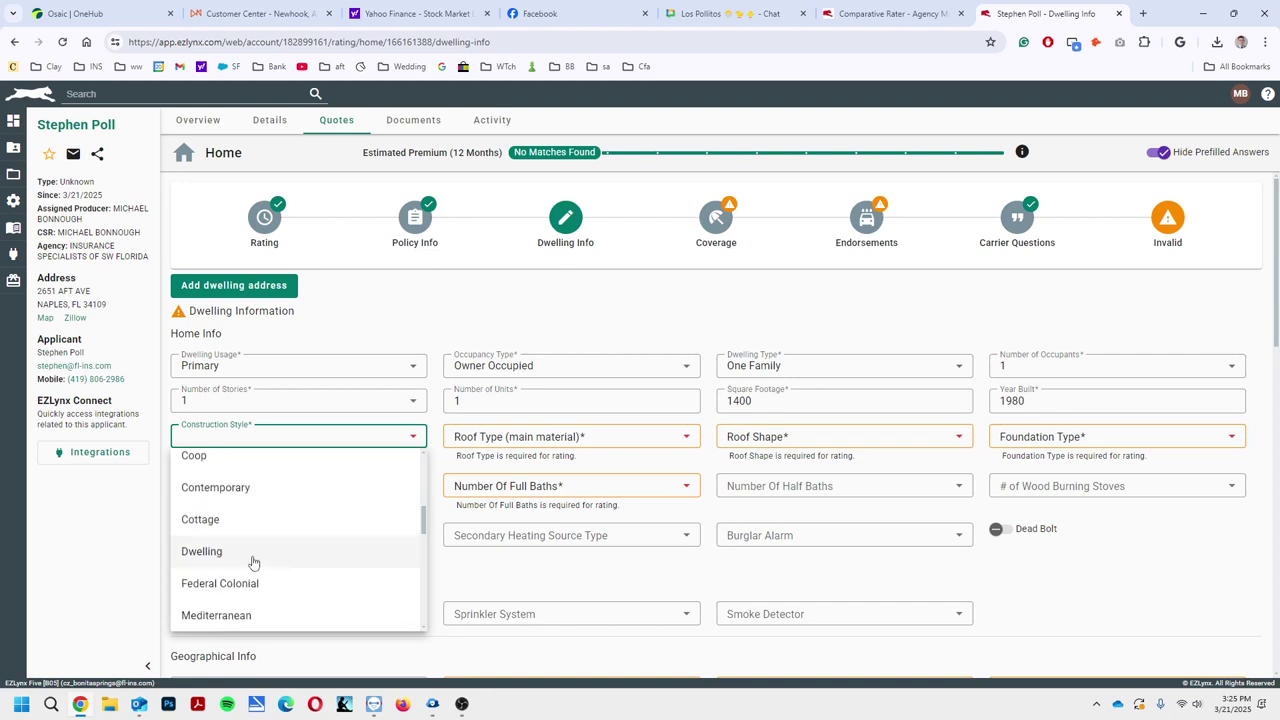
click(251, 556)
click(522, 440)
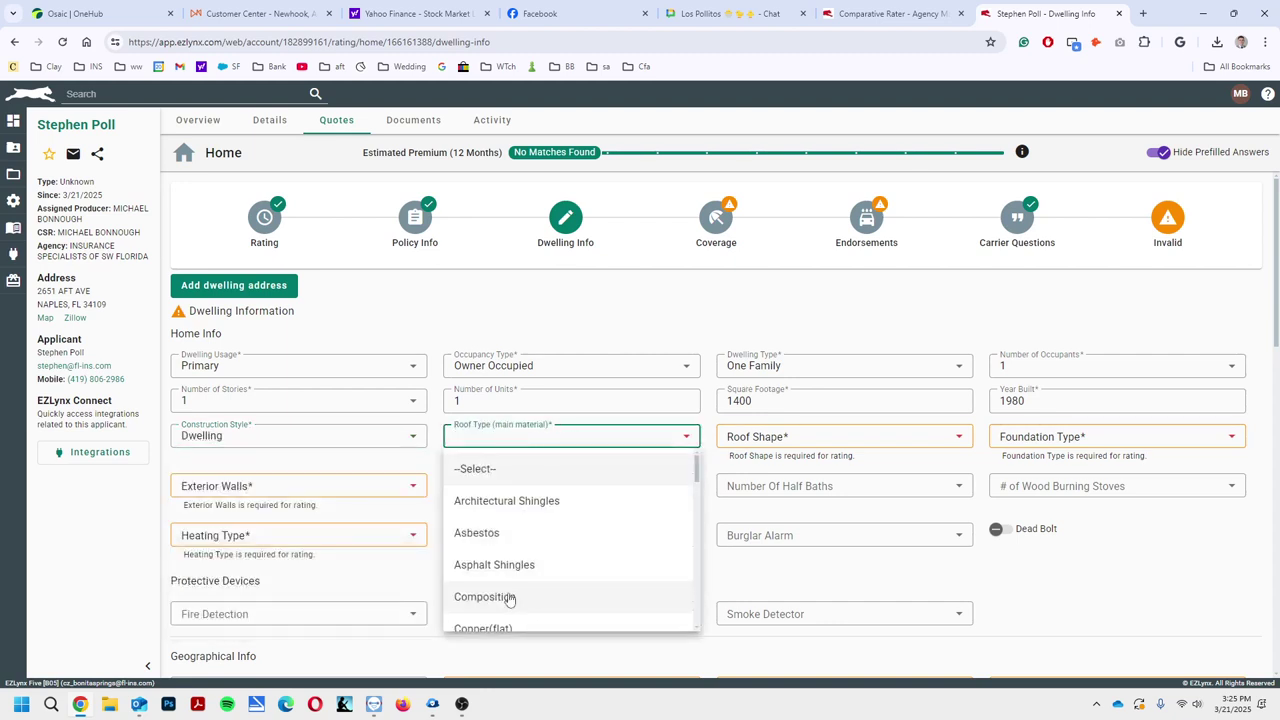
click(511, 563)
click(766, 440)
click(772, 532)
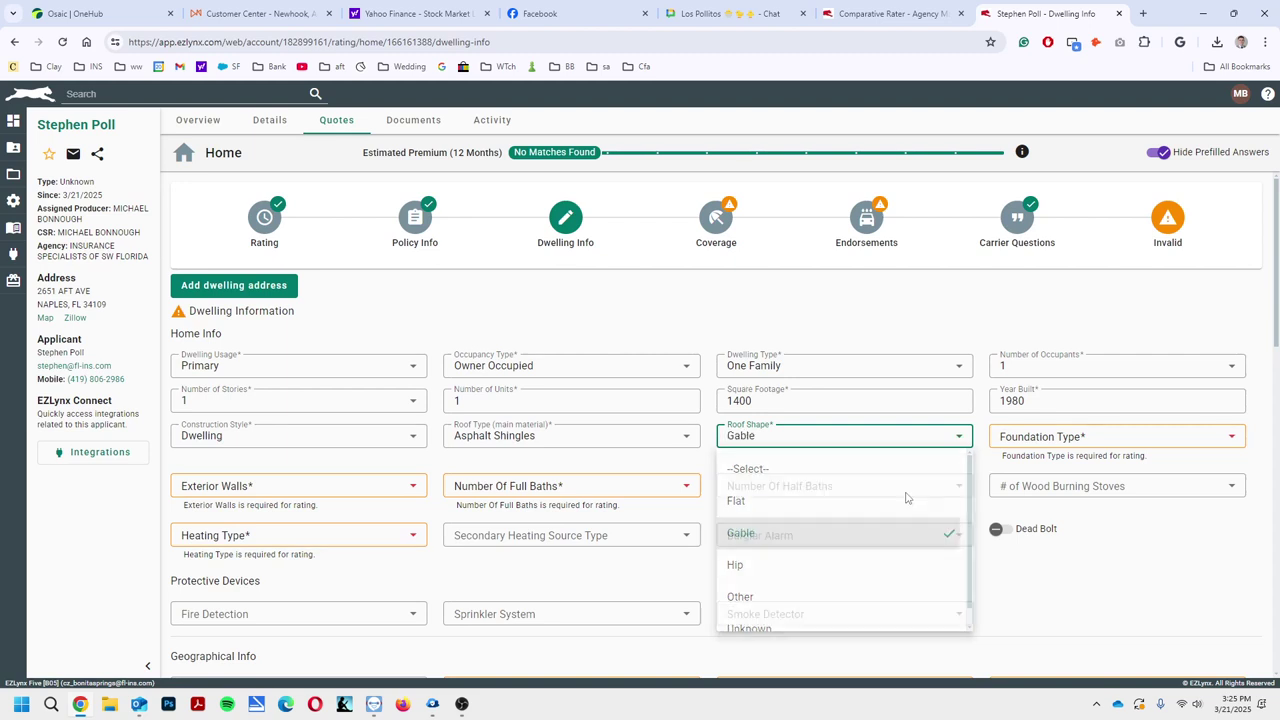
click(1045, 437)
click(1043, 535)
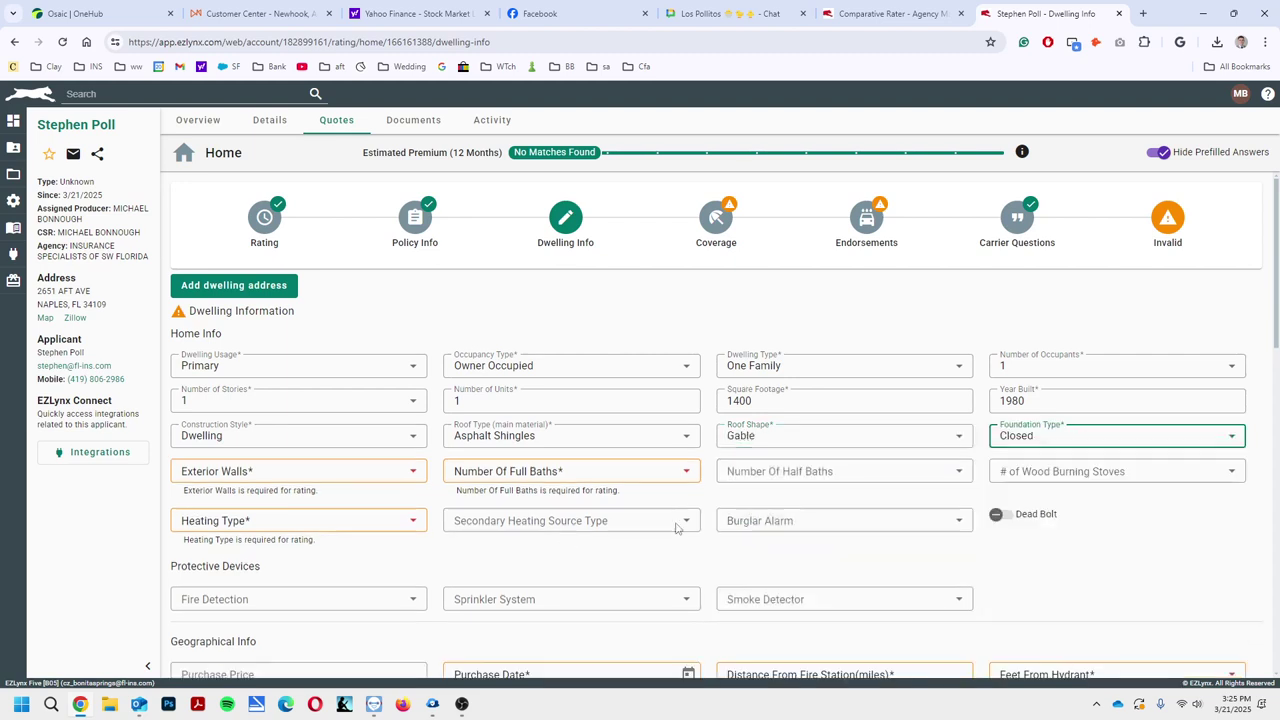
Choose Aluminum/Vinyl exterior walls, 2 full baths and Electric heating
click(290, 476)
scroll(263, 569, down, 5)
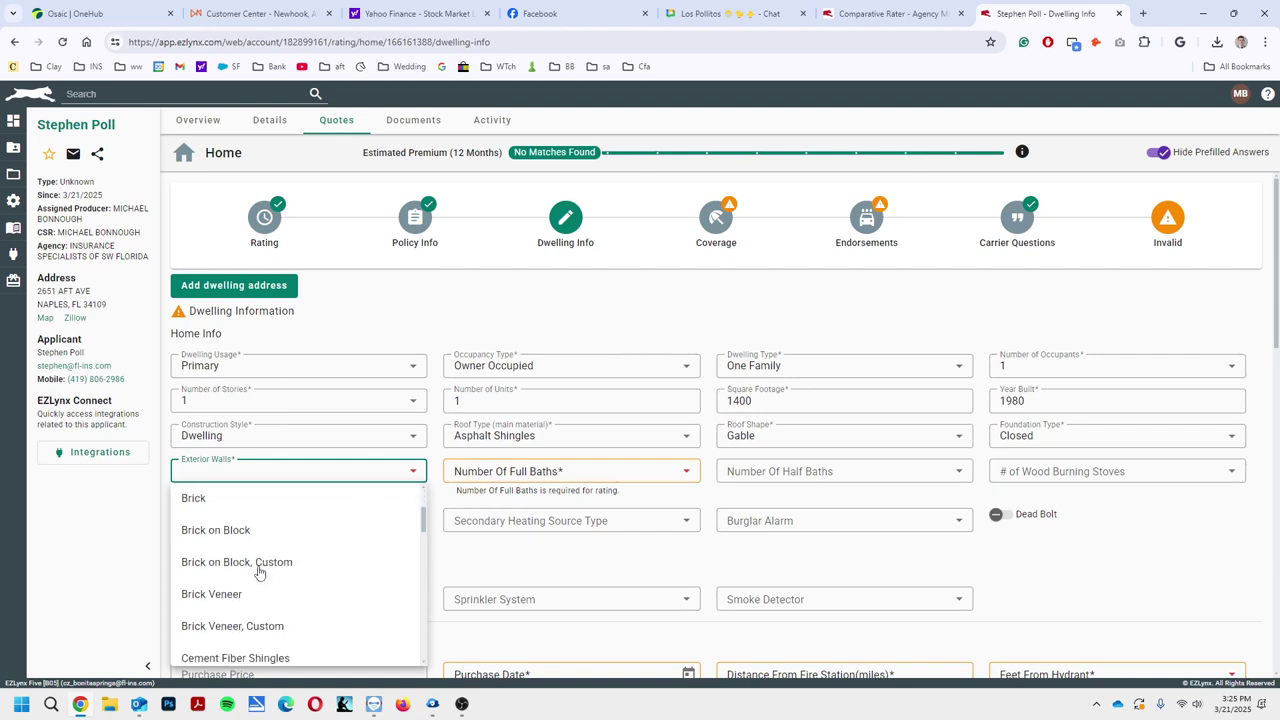
scroll(260, 573, down, 3)
scroll(260, 573, up, 2)
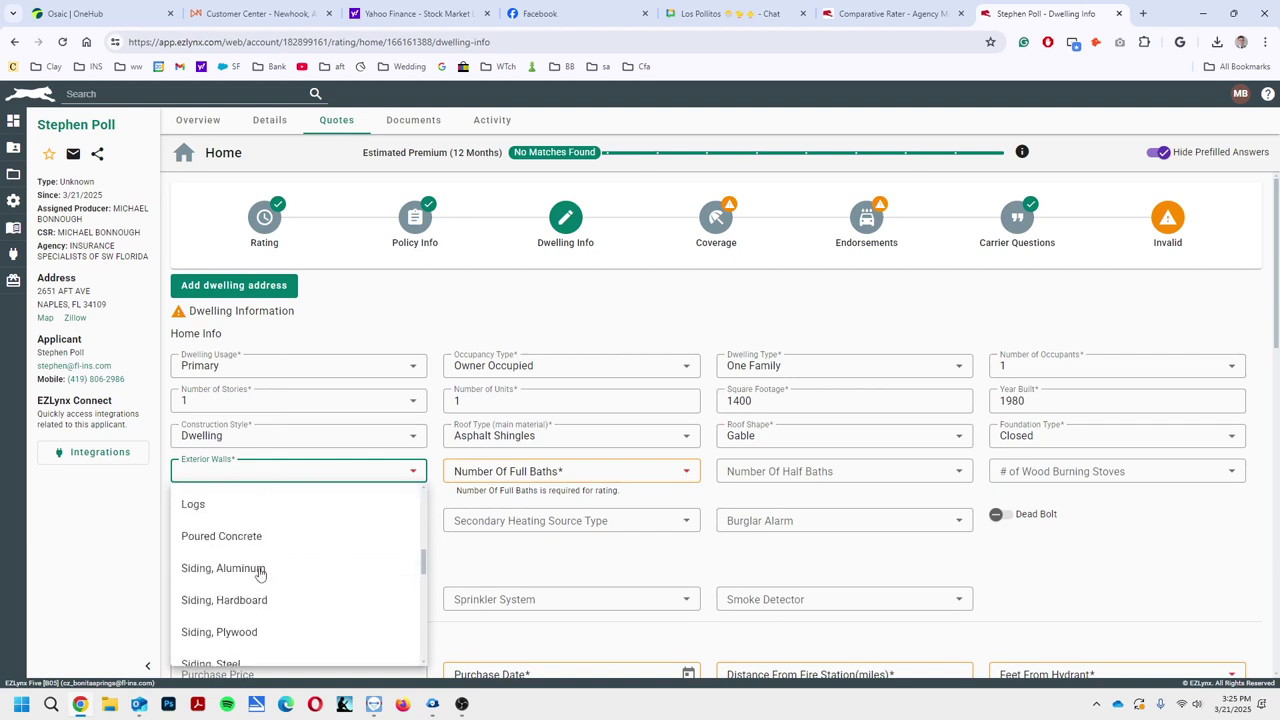
scroll(260, 573, down, 5)
scroll(259, 573, down, 3)
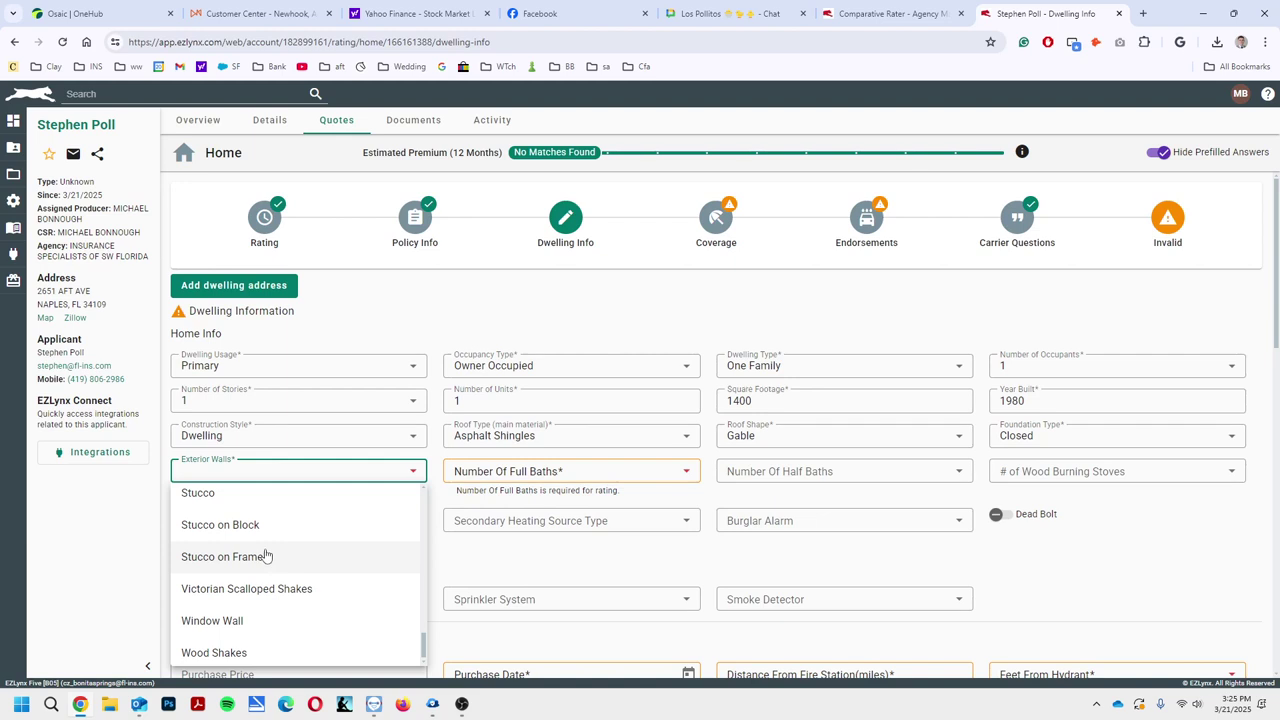
scroll(265, 553, up, 2)
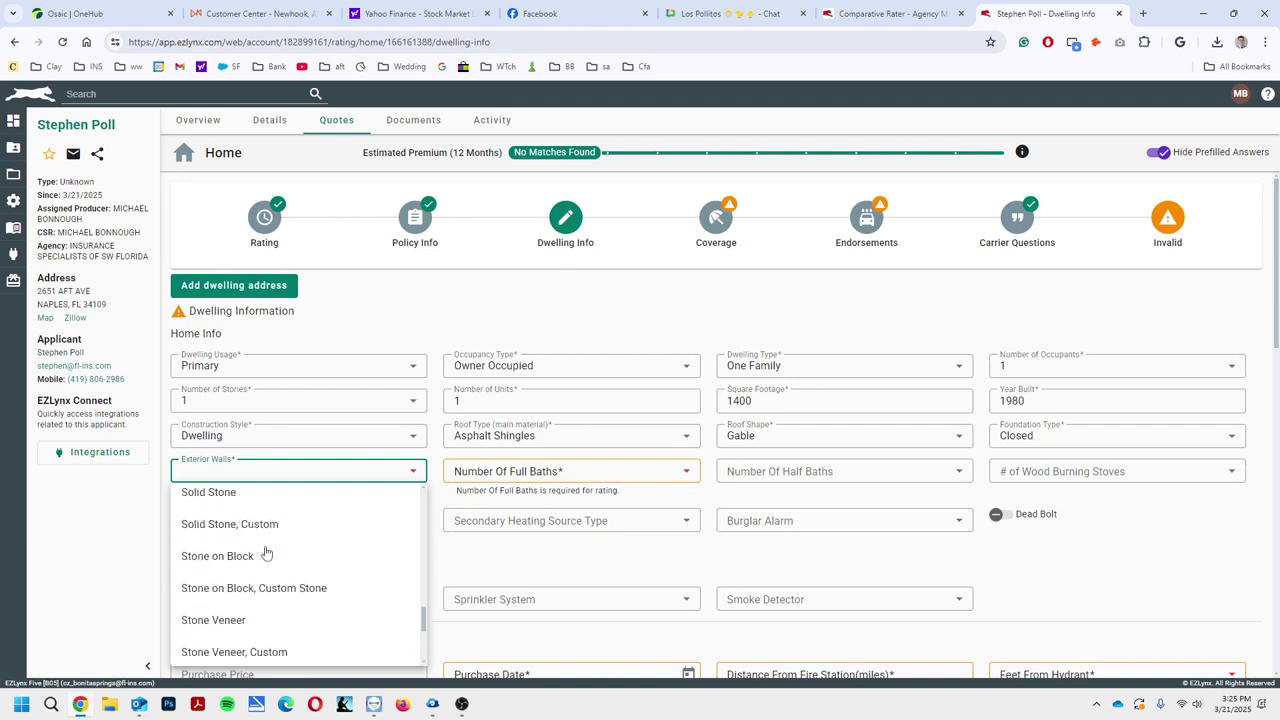
scroll(275, 583, up, 3)
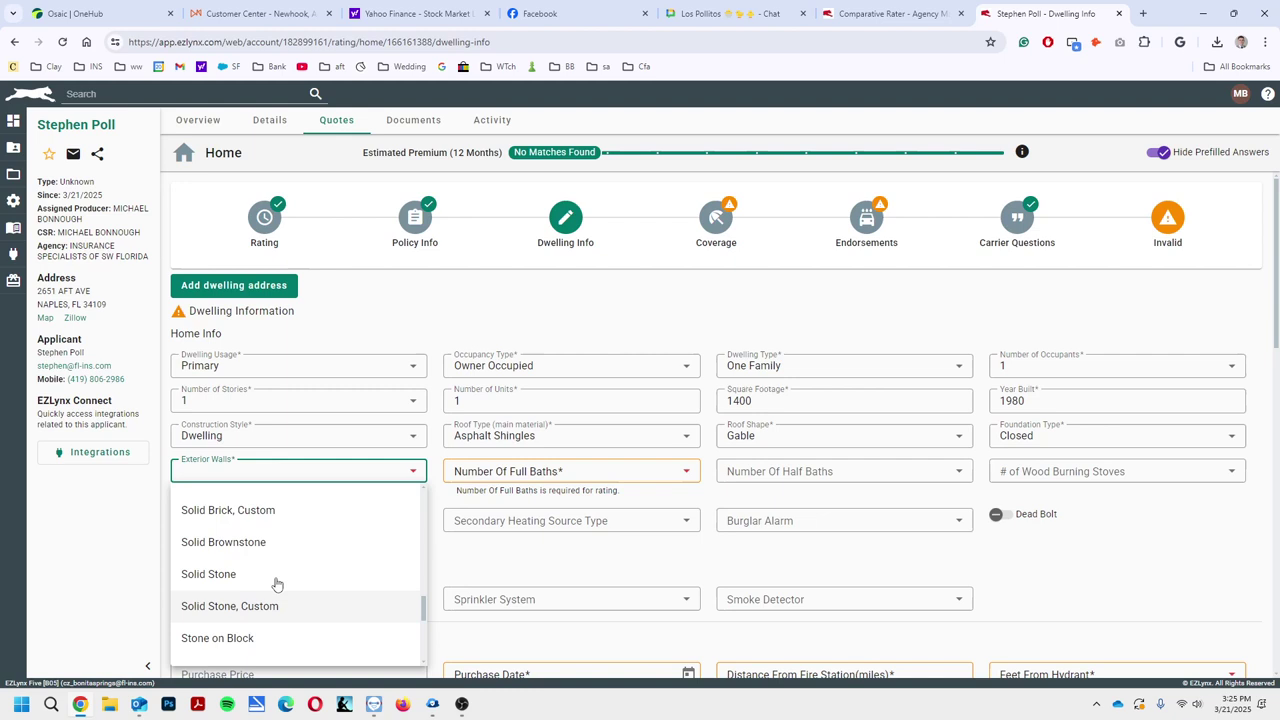
scroll(276, 584, up, 3)
scroll(275, 583, down, 1)
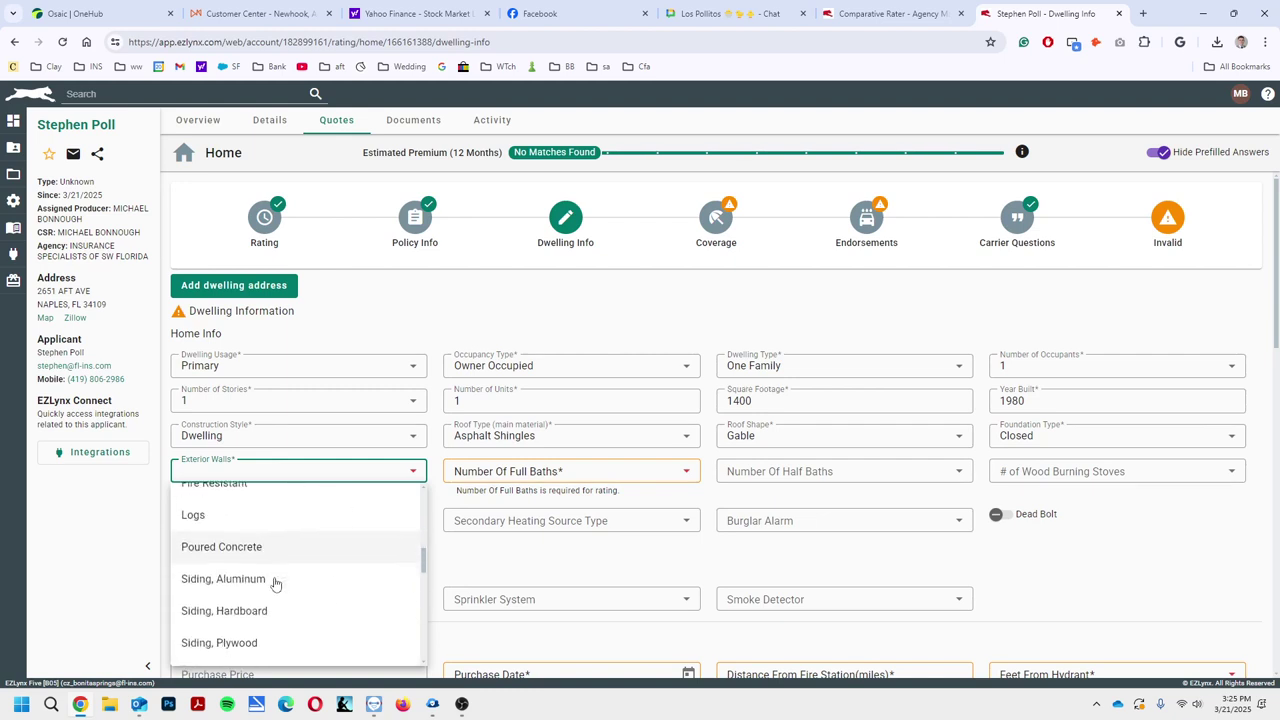
scroll(274, 582, up, 2)
scroll(275, 583, up, 4)
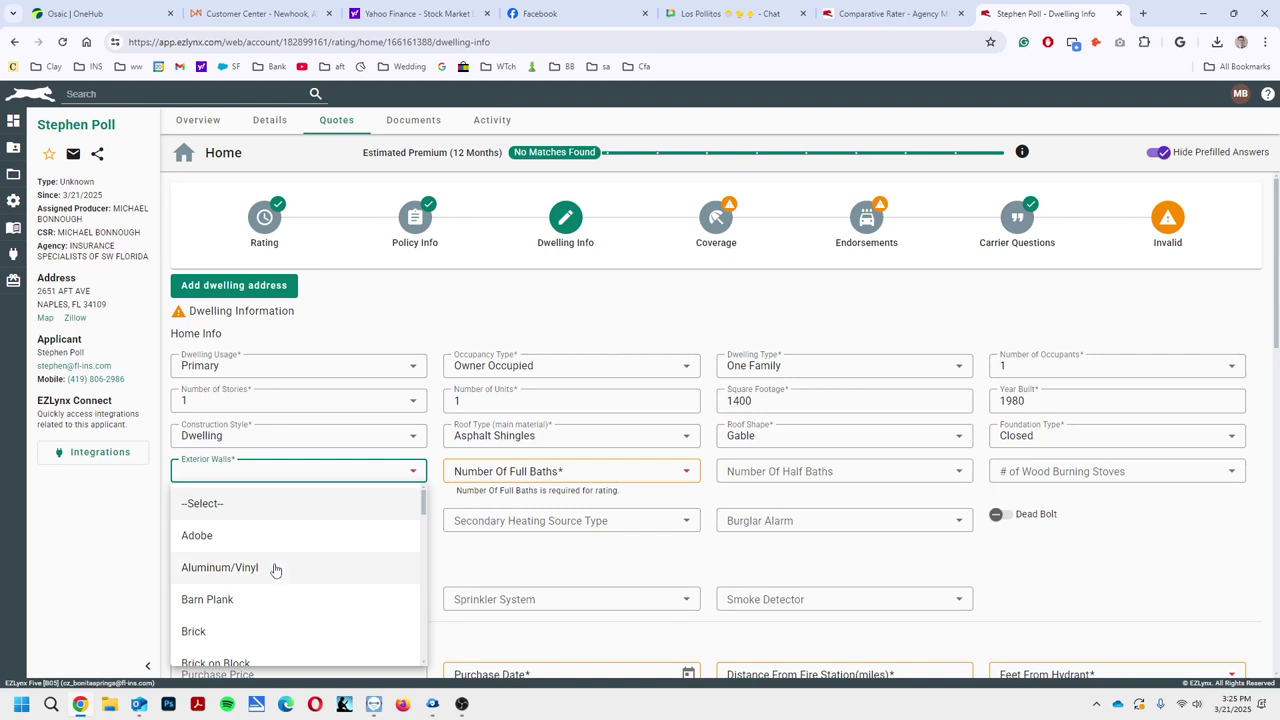
scroll(275, 569, down, 2)
scroll(275, 569, up, 2)
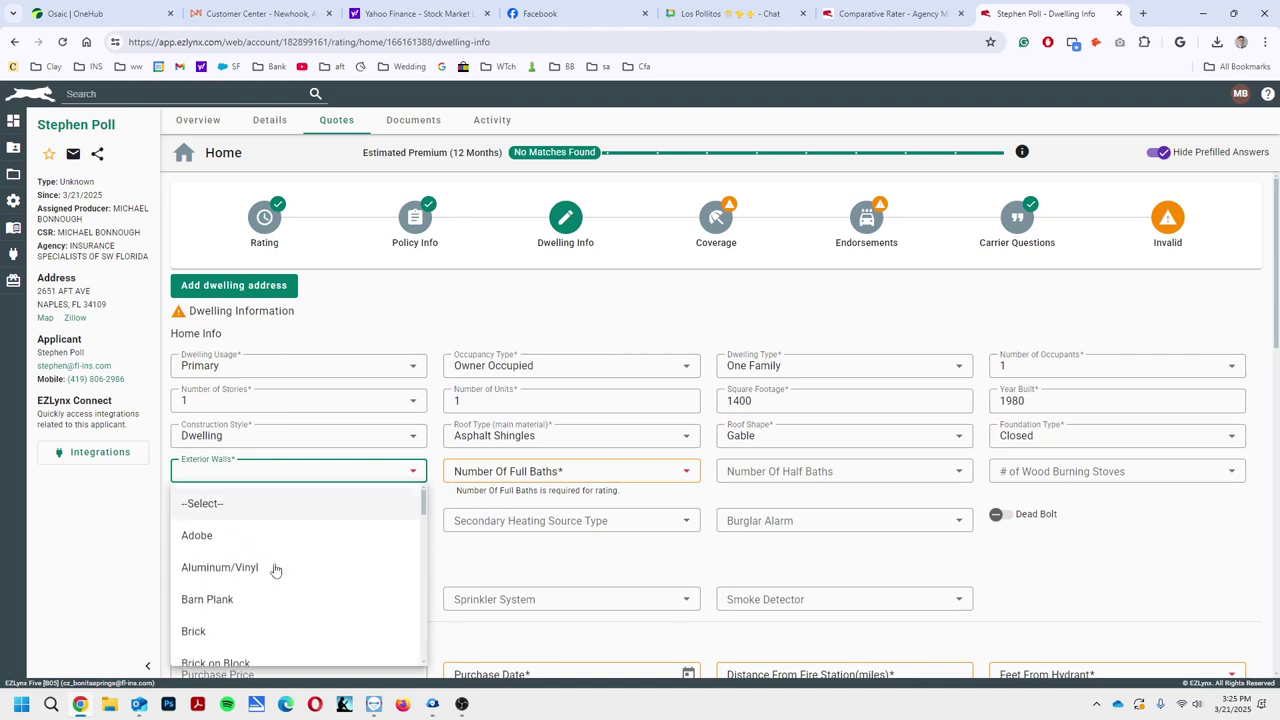
click(275, 569)
click(508, 479)
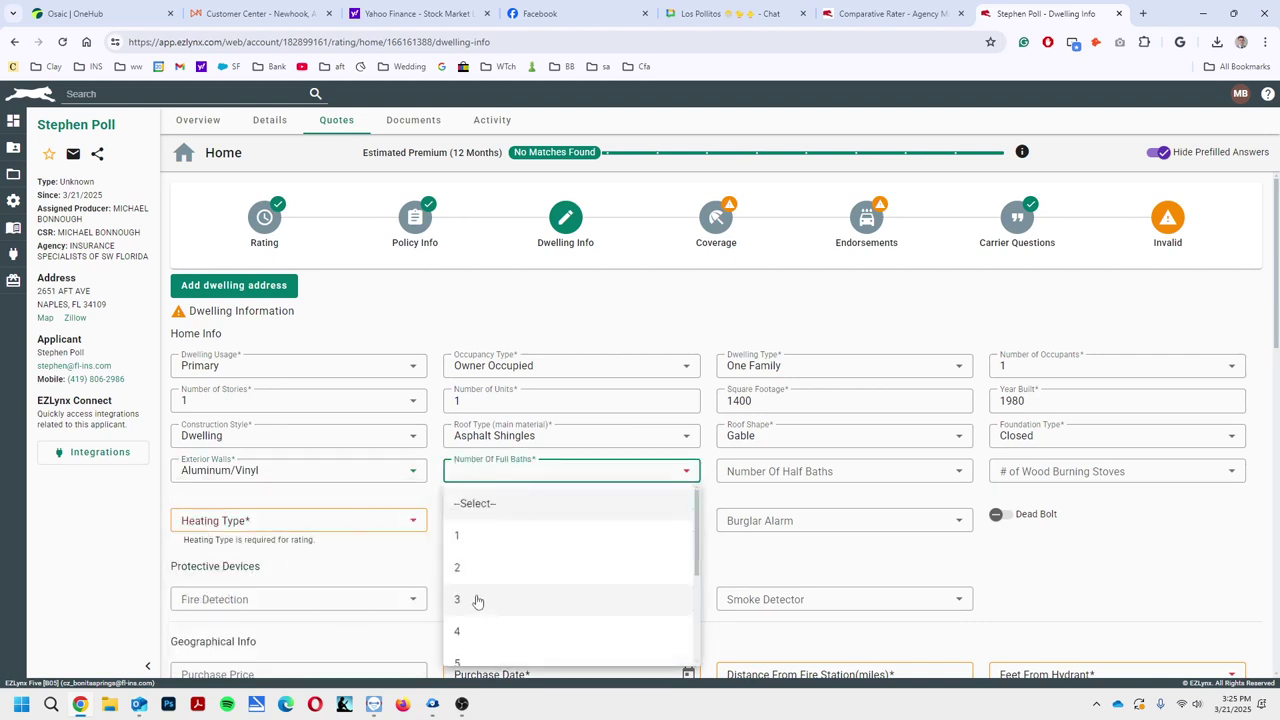
click(560, 567)
click(336, 510)
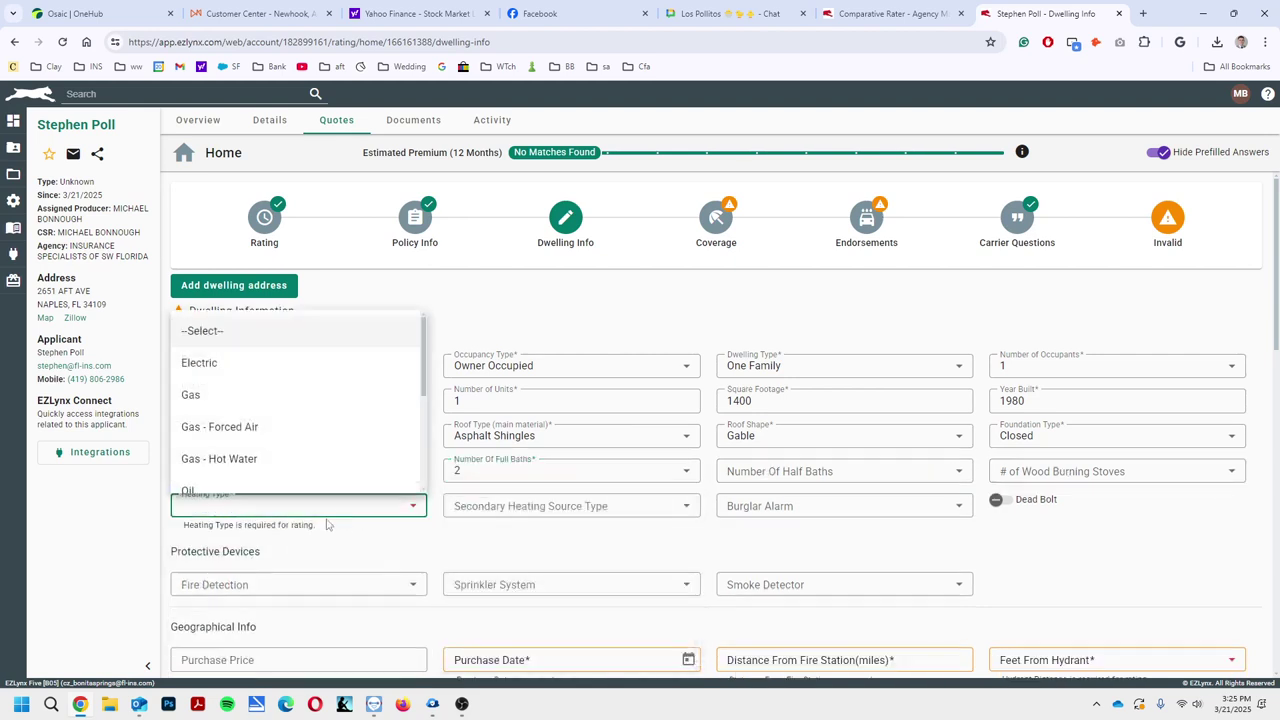
click(265, 363)
Enter purchase date 01/01/2020, the $150,000 purchase price and 5 miles to the fire station
scroll(562, 537, down, 3)
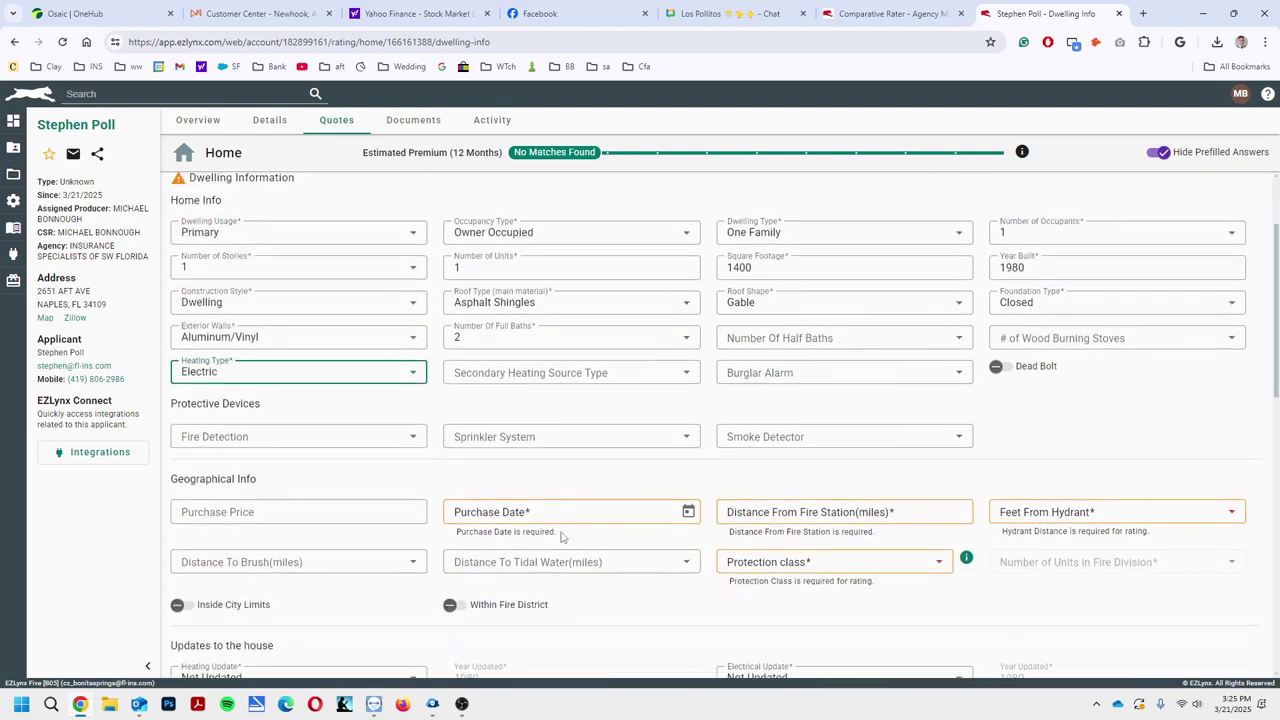
scroll(516, 524, down, 3)
click(528, 378)
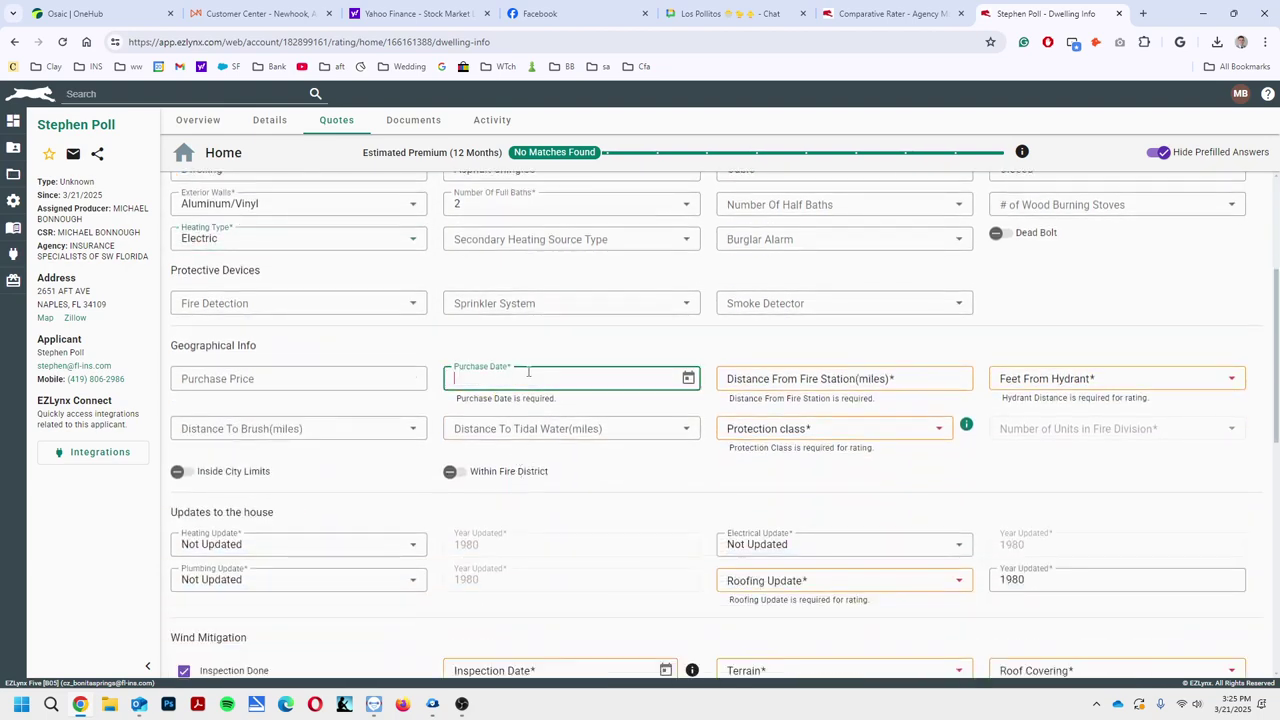
text(01/01/20)
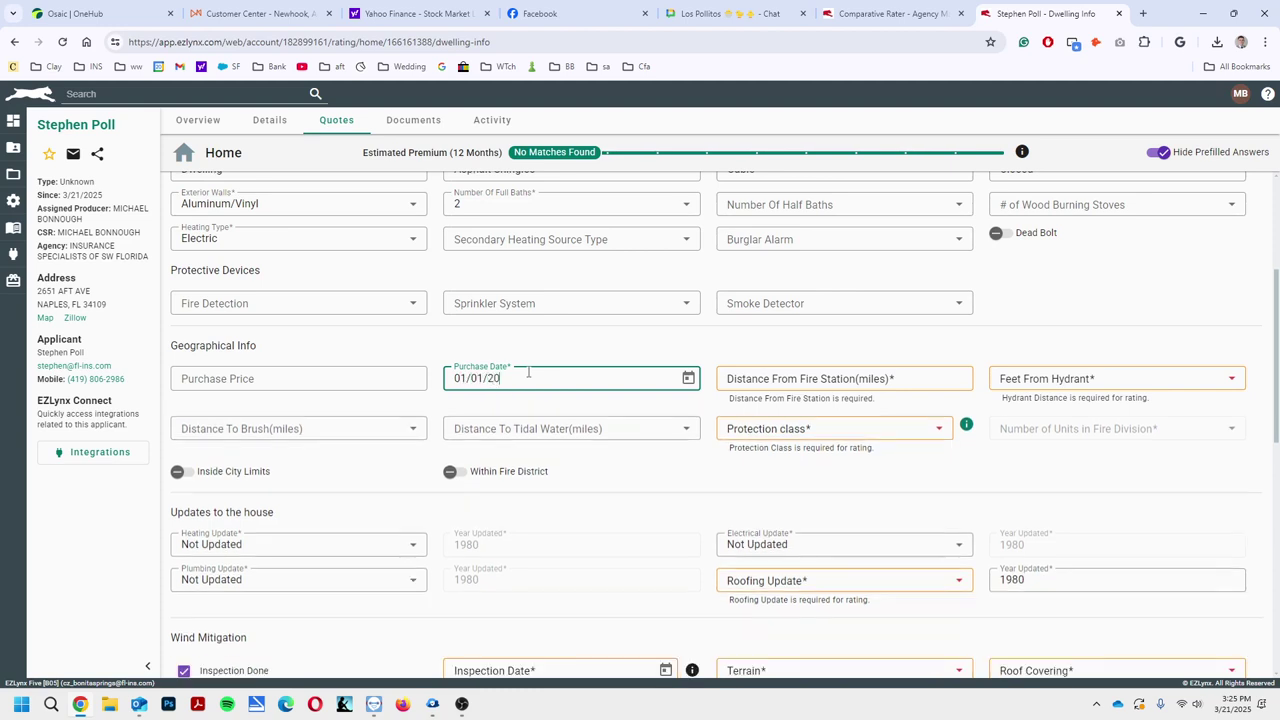
text(20)
click(206, 388)
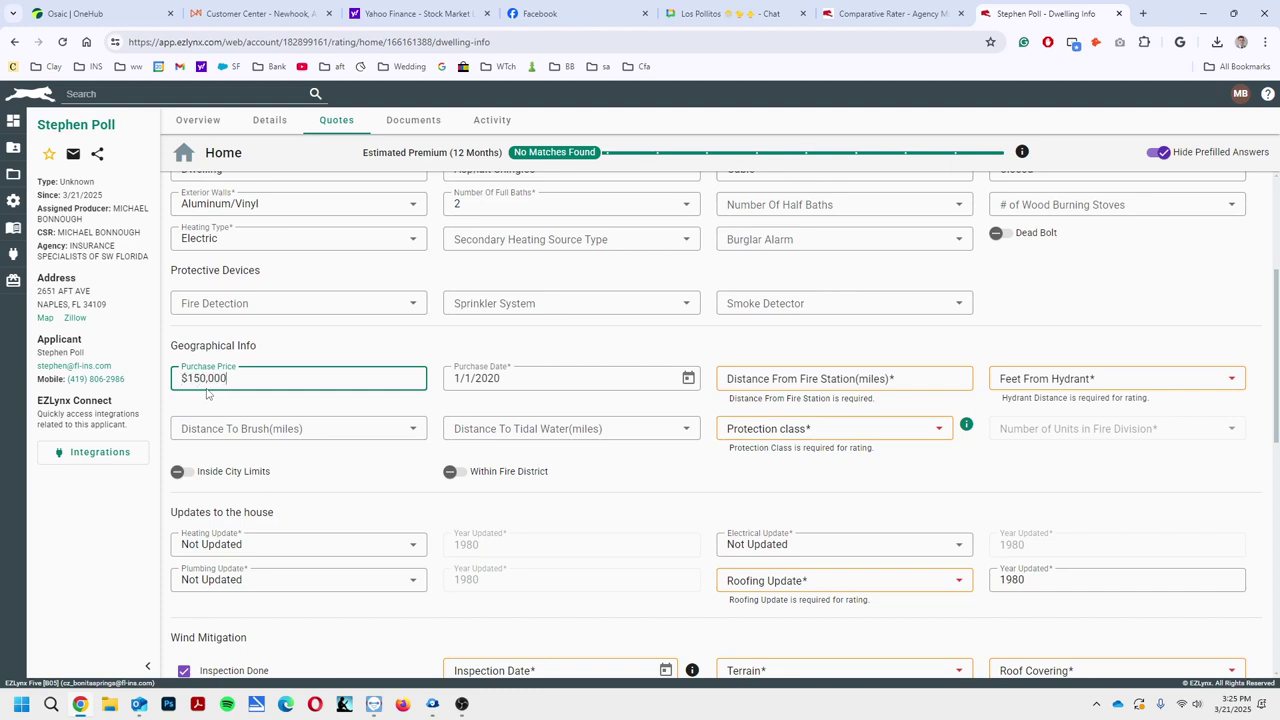
click(769, 381)
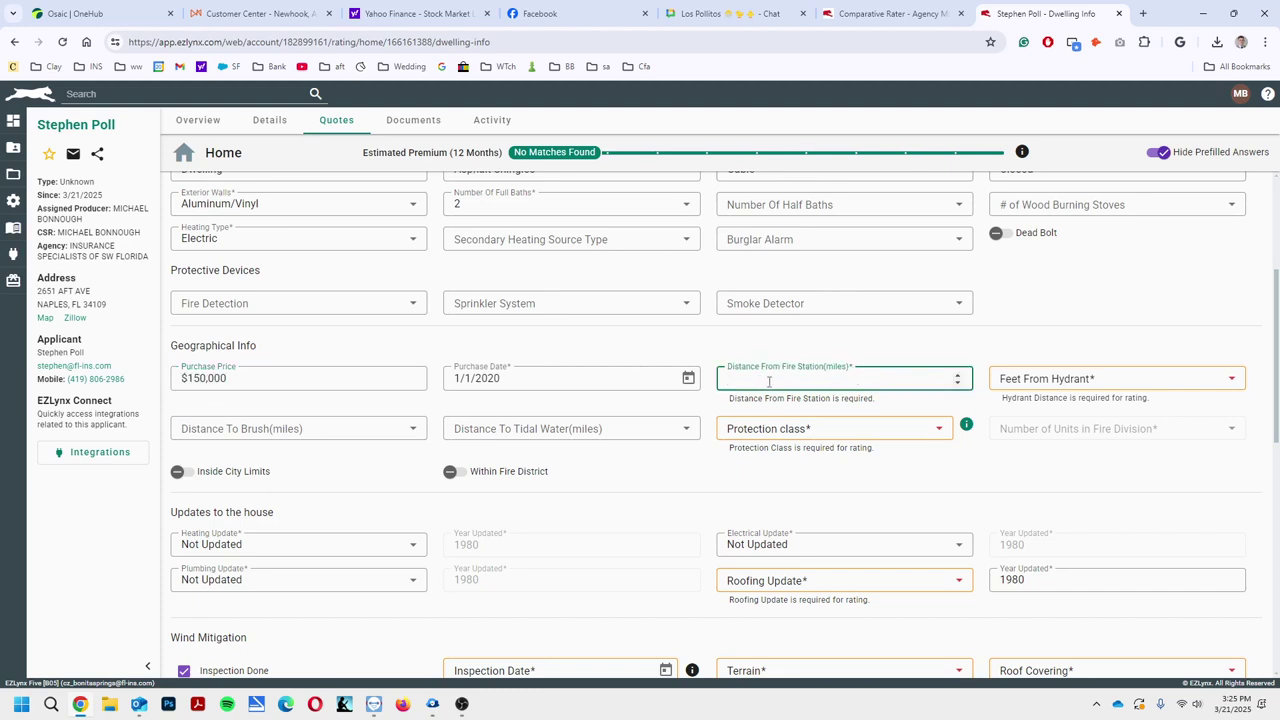
text(1500)
key(BackSpace)
key(BackSpace)
key(BackSpace)
text(5)
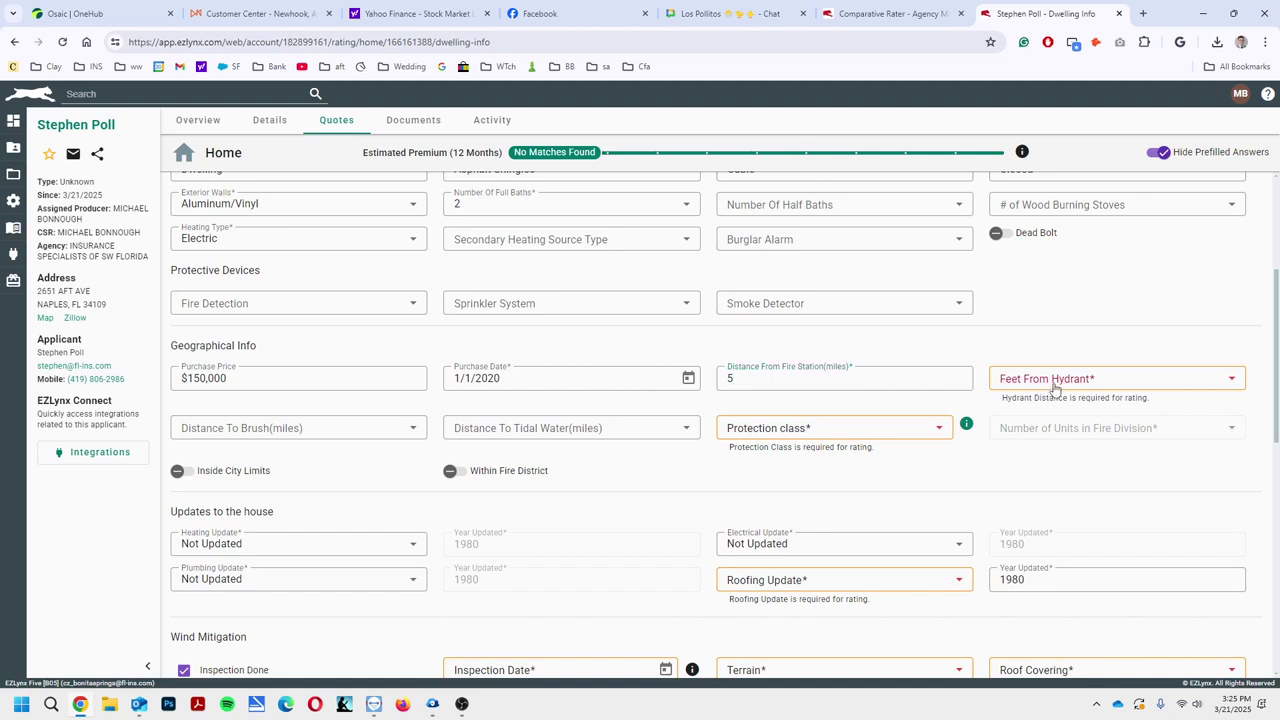
Set feet from hydrant to 601-1000 and protection class to 4
click(1051, 380)
click(1034, 507)
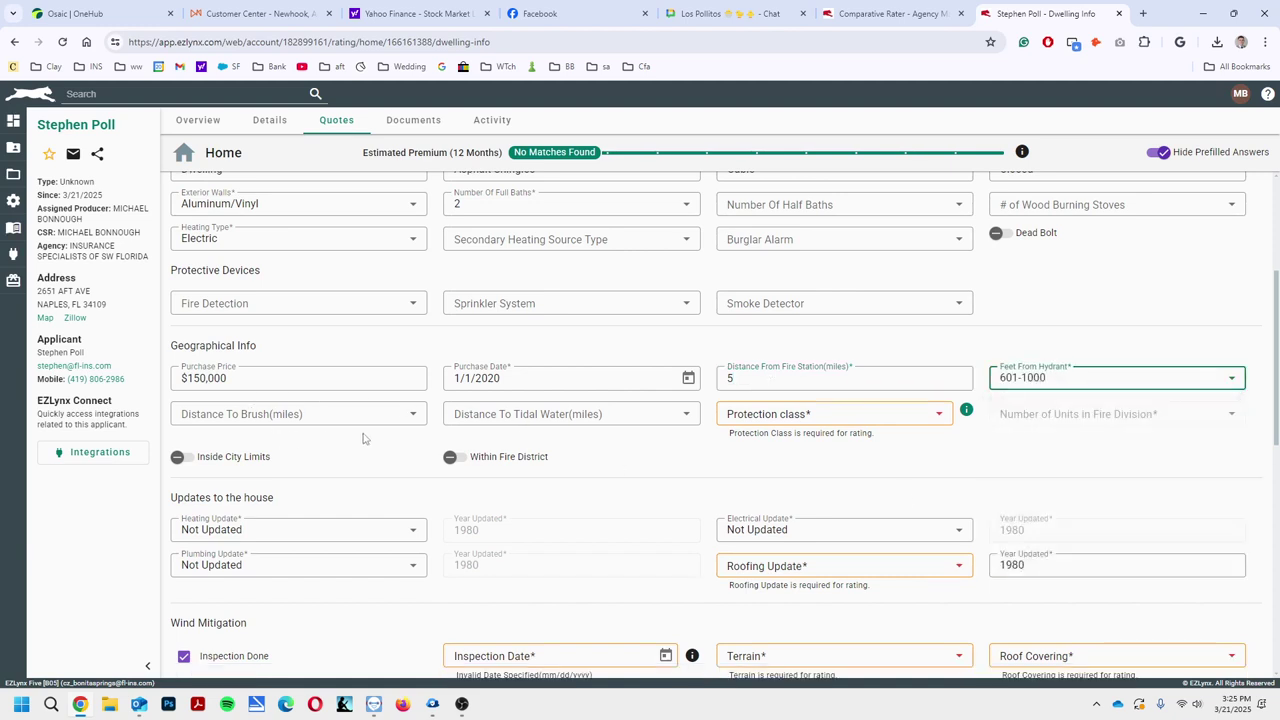
click(740, 418)
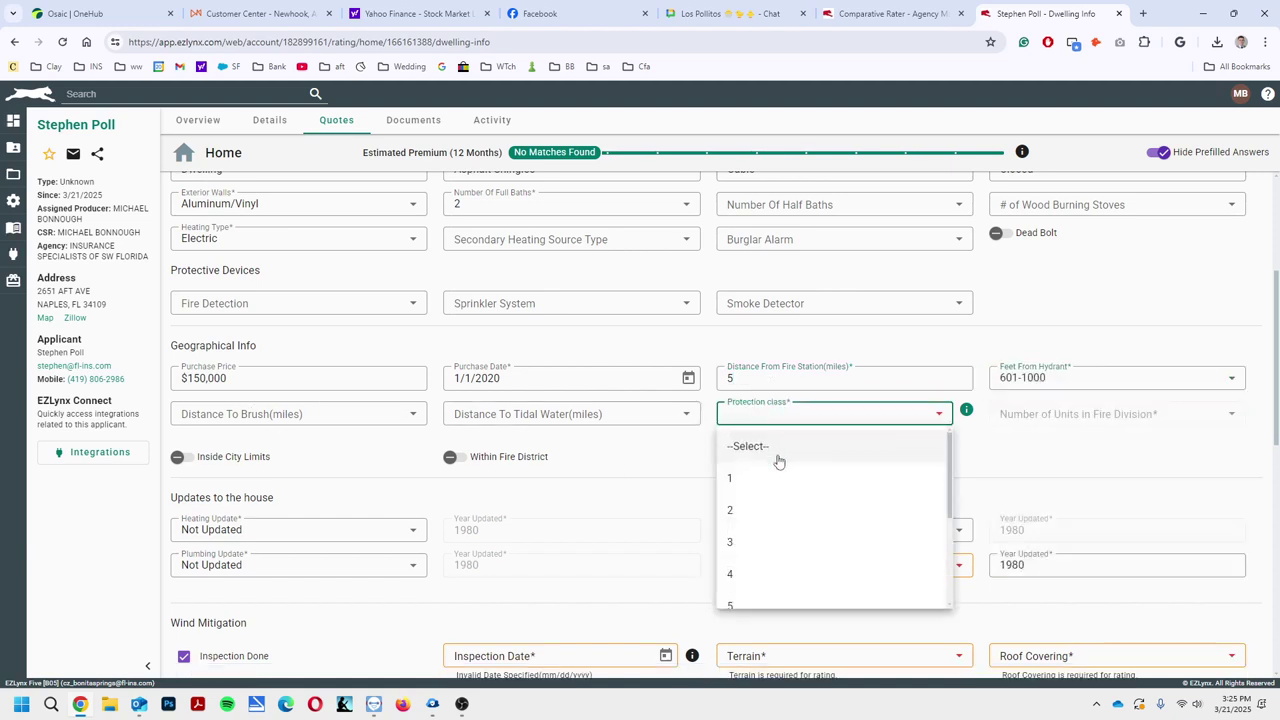
click(736, 574)
click(646, 446)
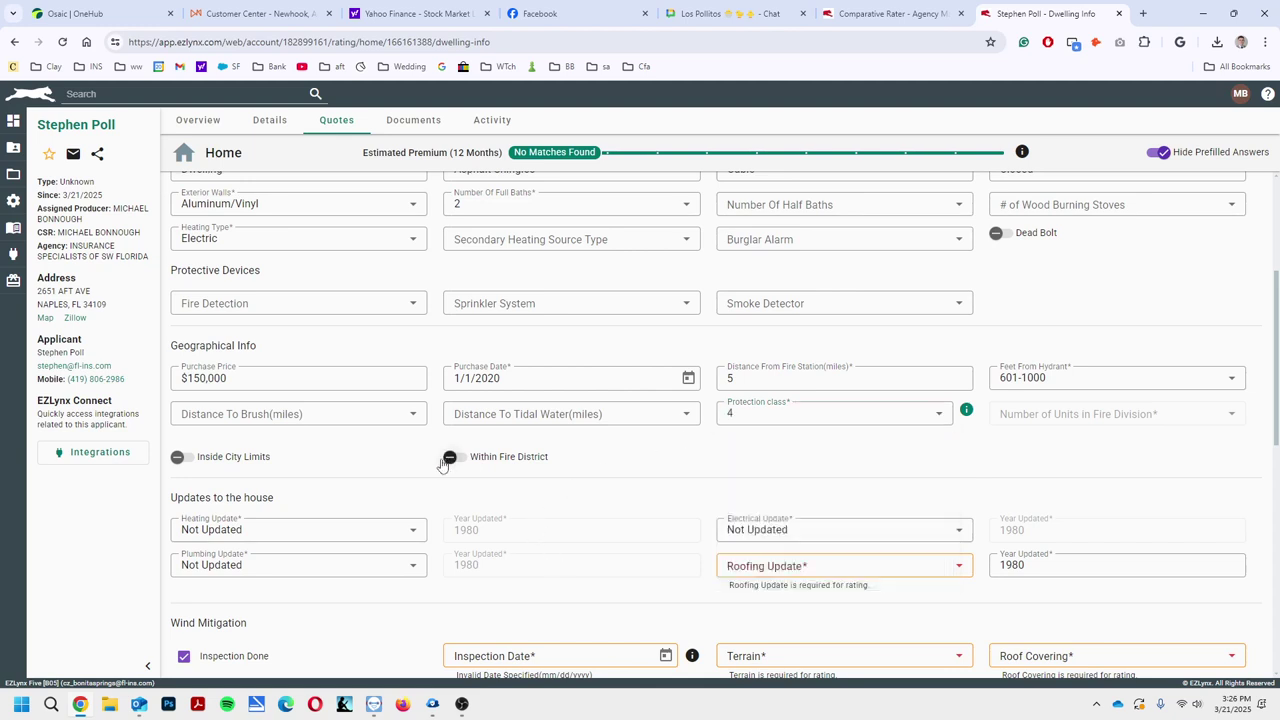
Leave electrical as Not Updated and mark the roof a Complete Update in 2015
scroll(443, 465, down, 2)
click(807, 402)
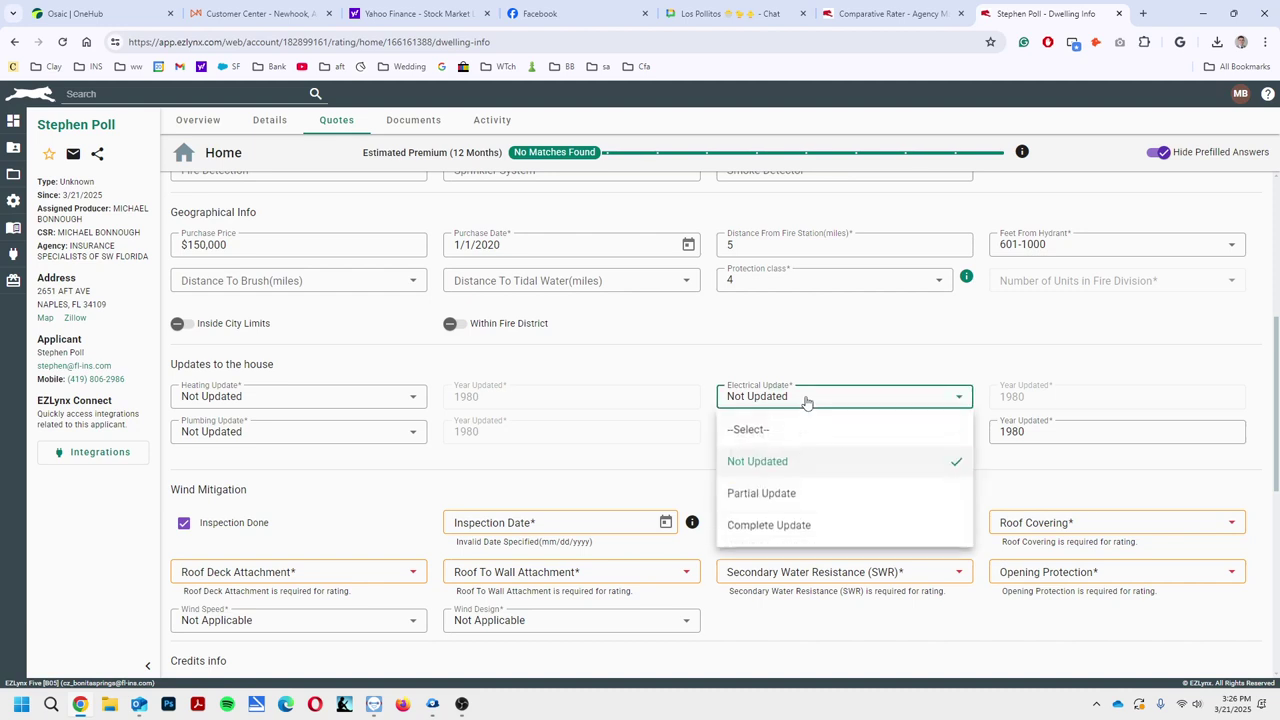
click(806, 400)
click(800, 444)
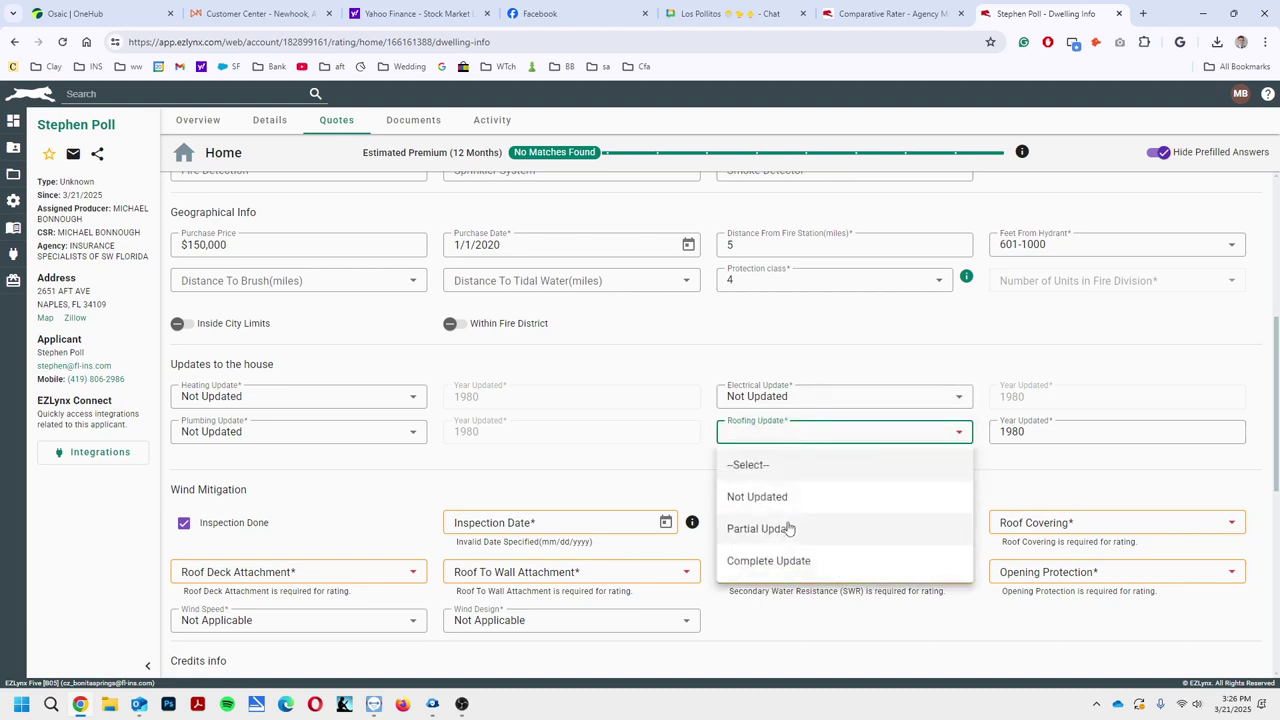
click(766, 560)
click(1057, 430)
text(2)
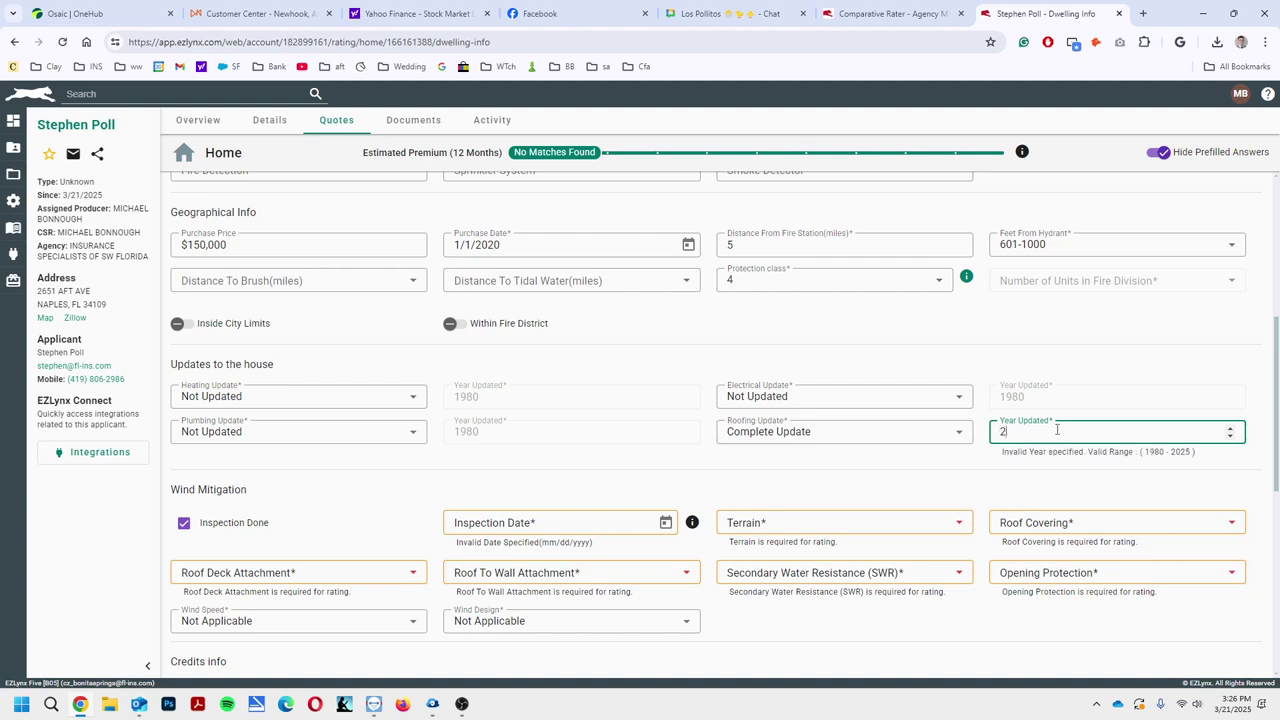
text(015)
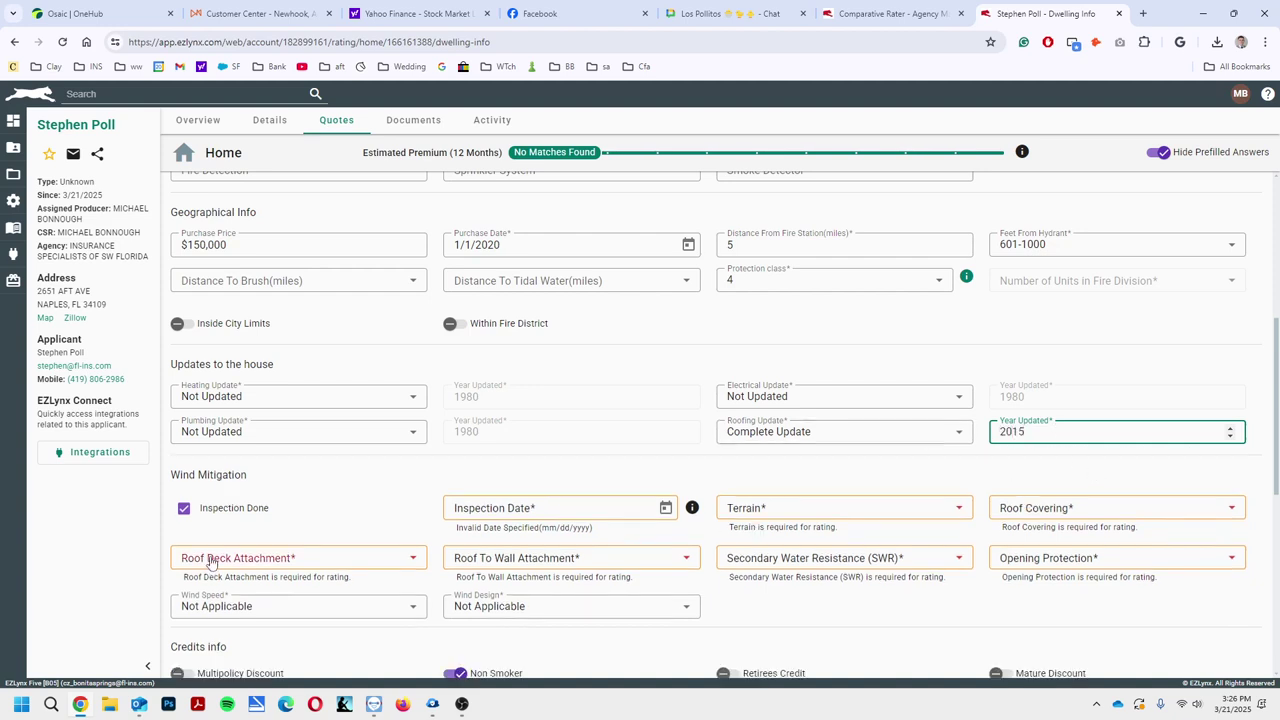
Mark no wind inspection done, choose Terrain B and keep roof covering Unknown
scroll(438, 462, down, 1)
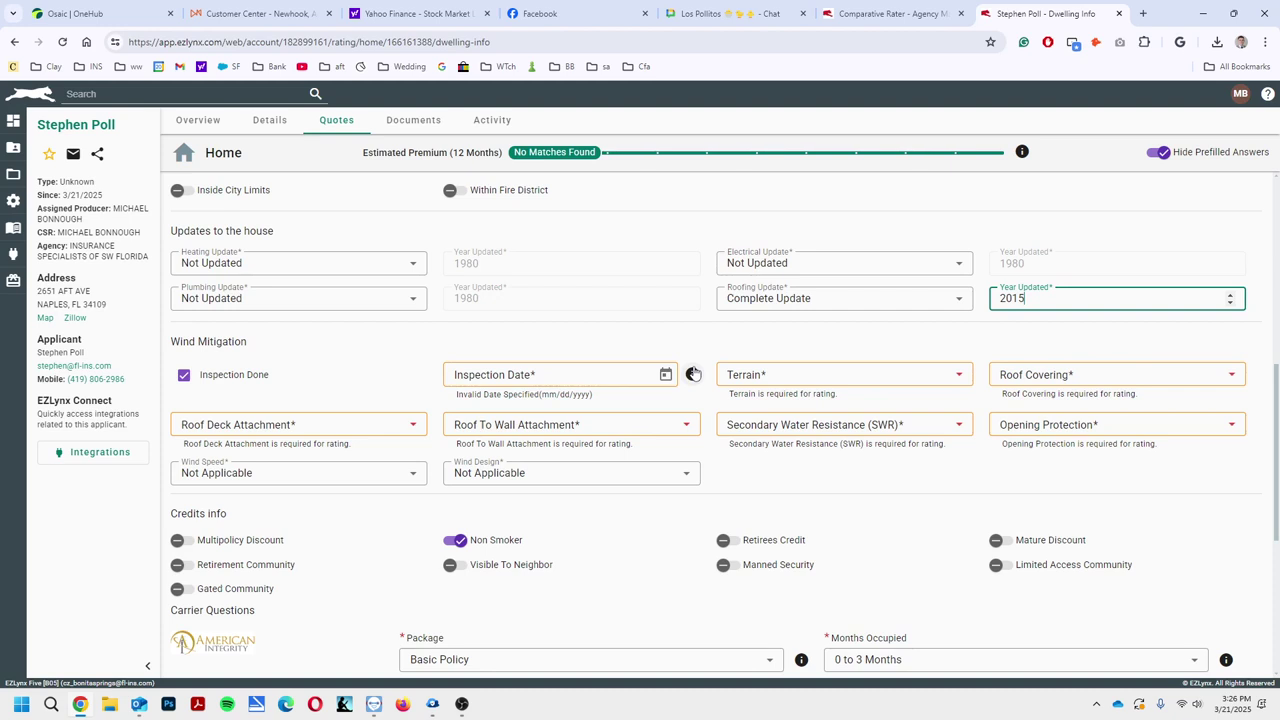
click(553, 370)
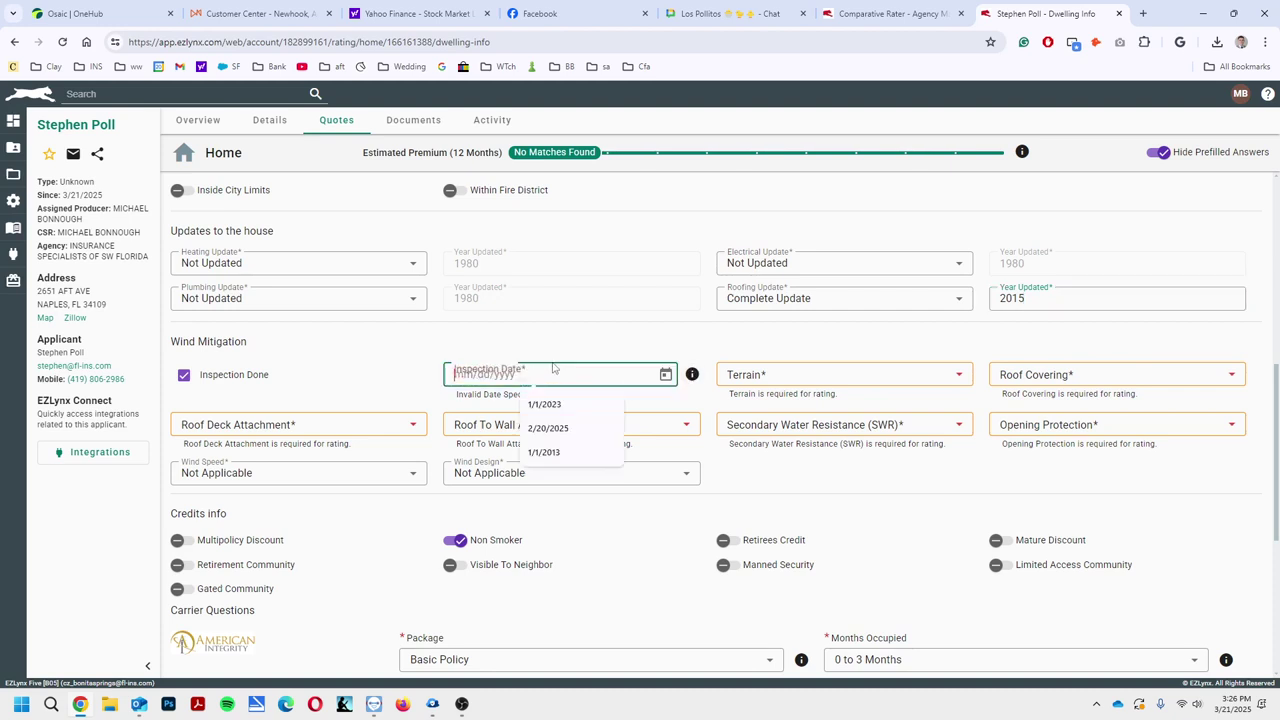
click(184, 376)
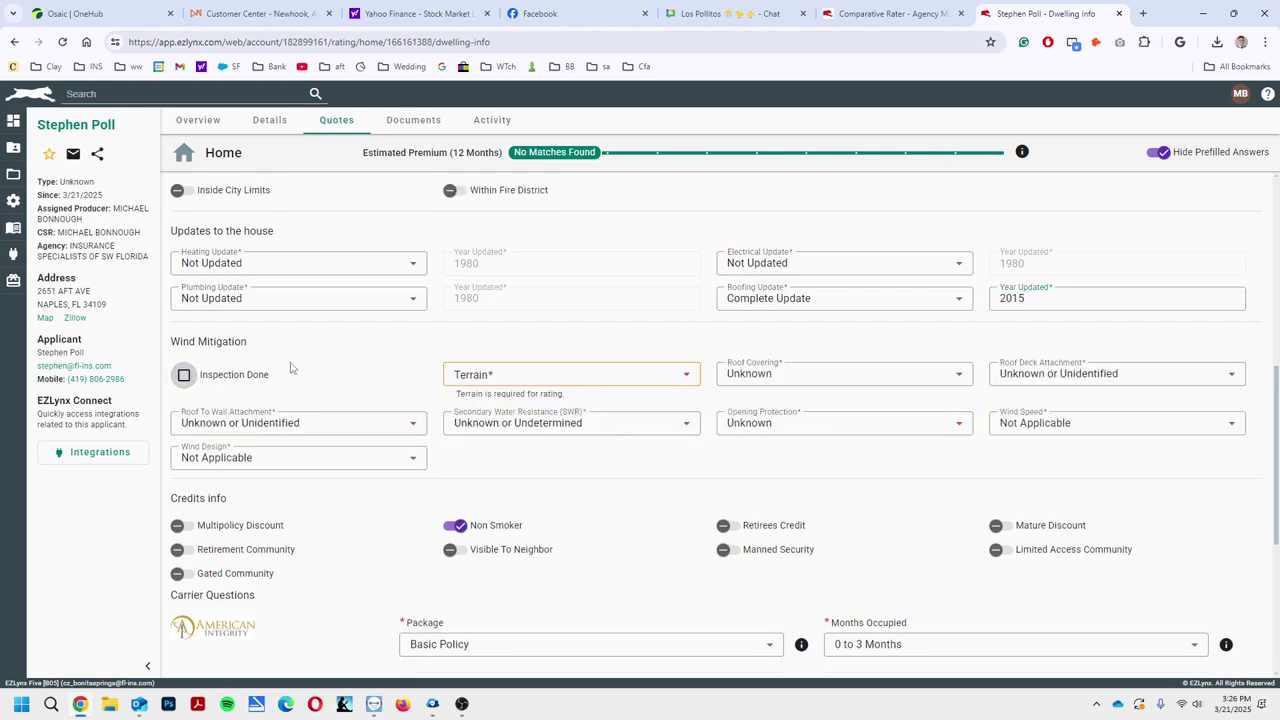
click(533, 376)
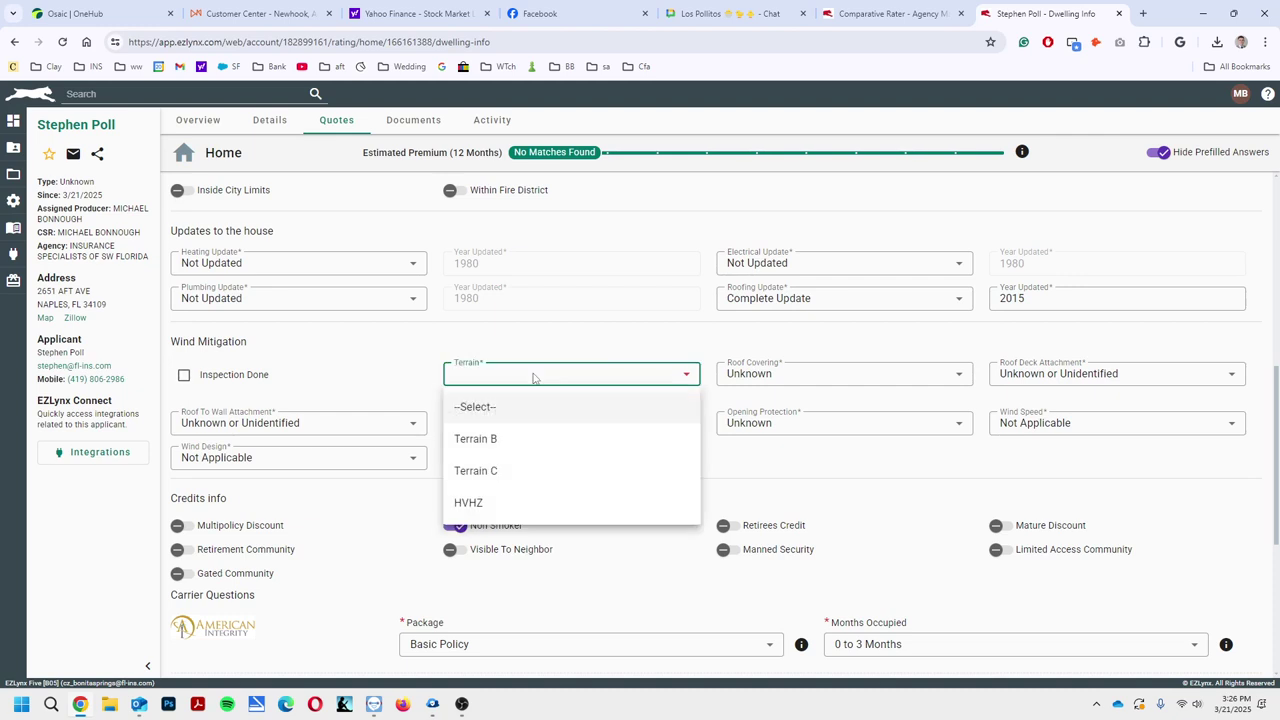
click(521, 441)
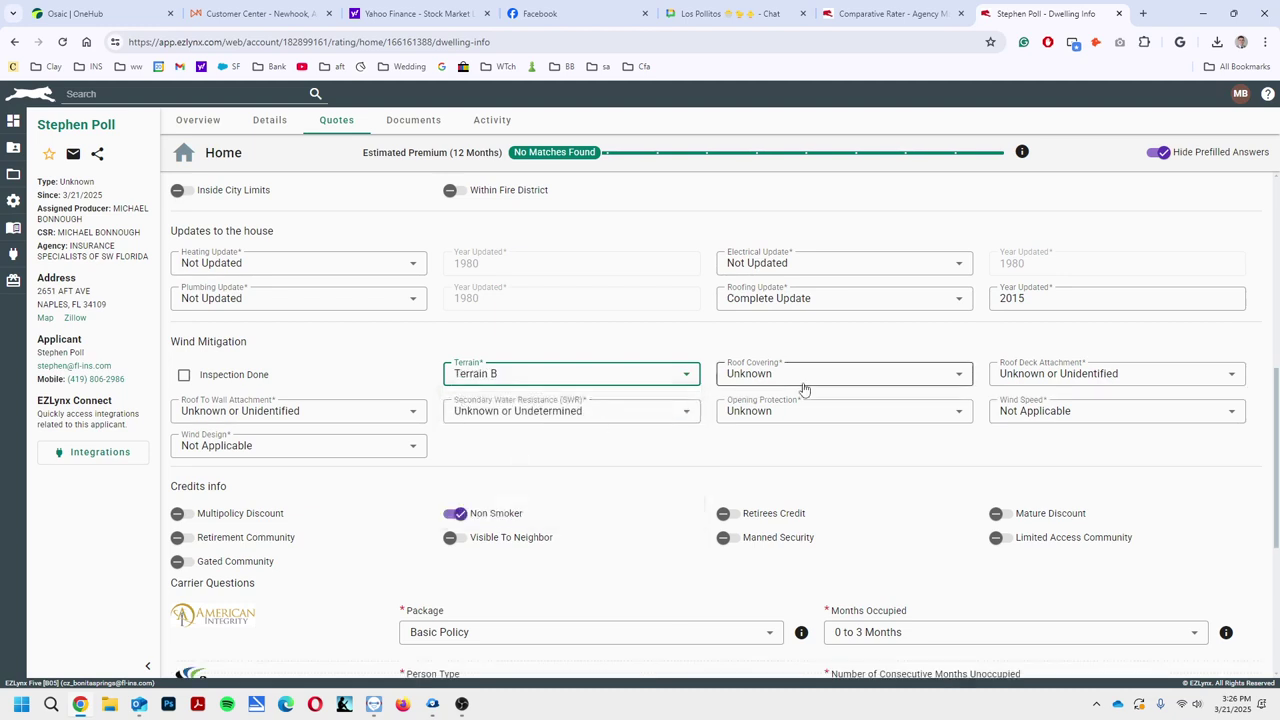
click(804, 384)
click(804, 388)
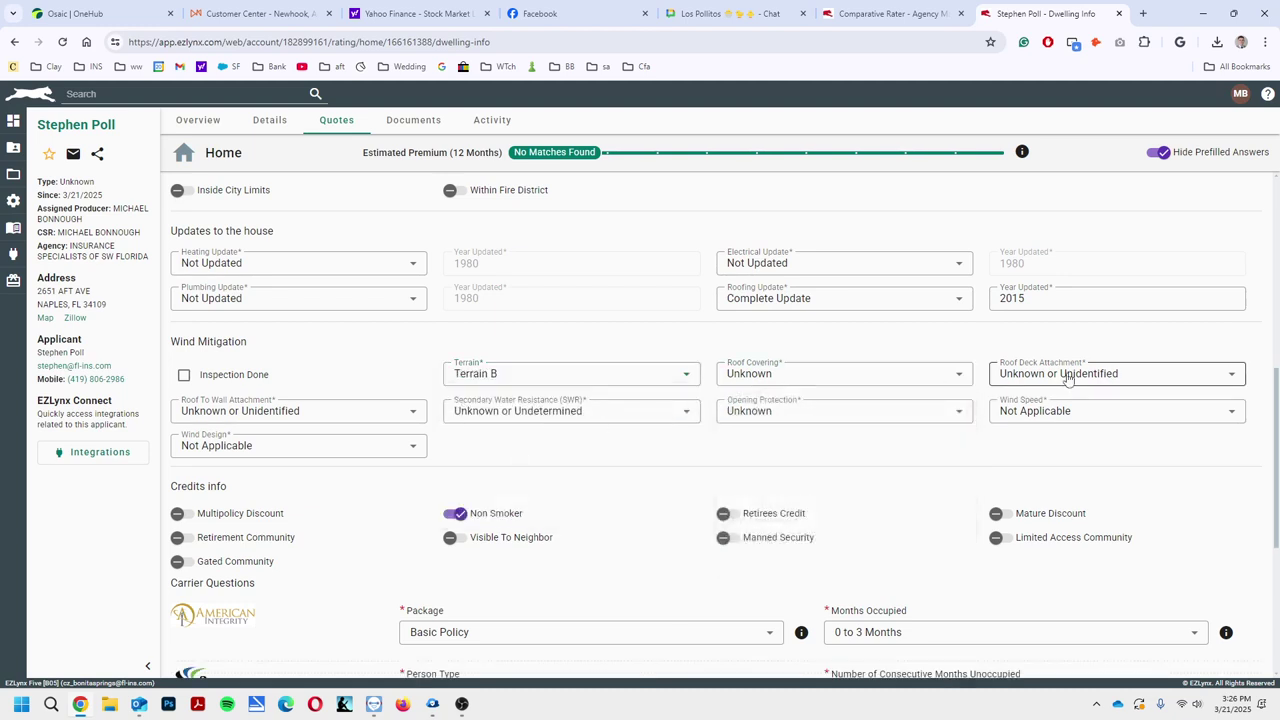
Set wind speed to Equal Greater 120 and WBDR and wind design to 120 mph or greater
click(1110, 418)
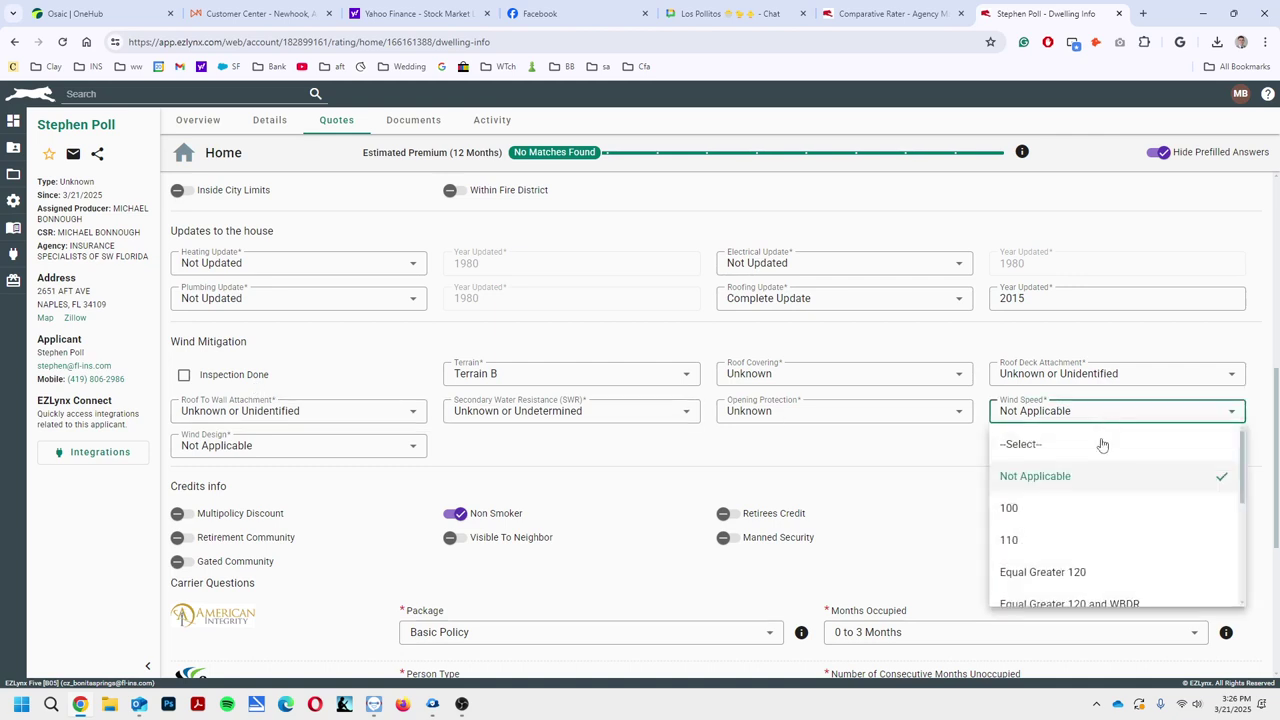
scroll(1095, 470, down, 2)
scroll(1085, 507, up, 2)
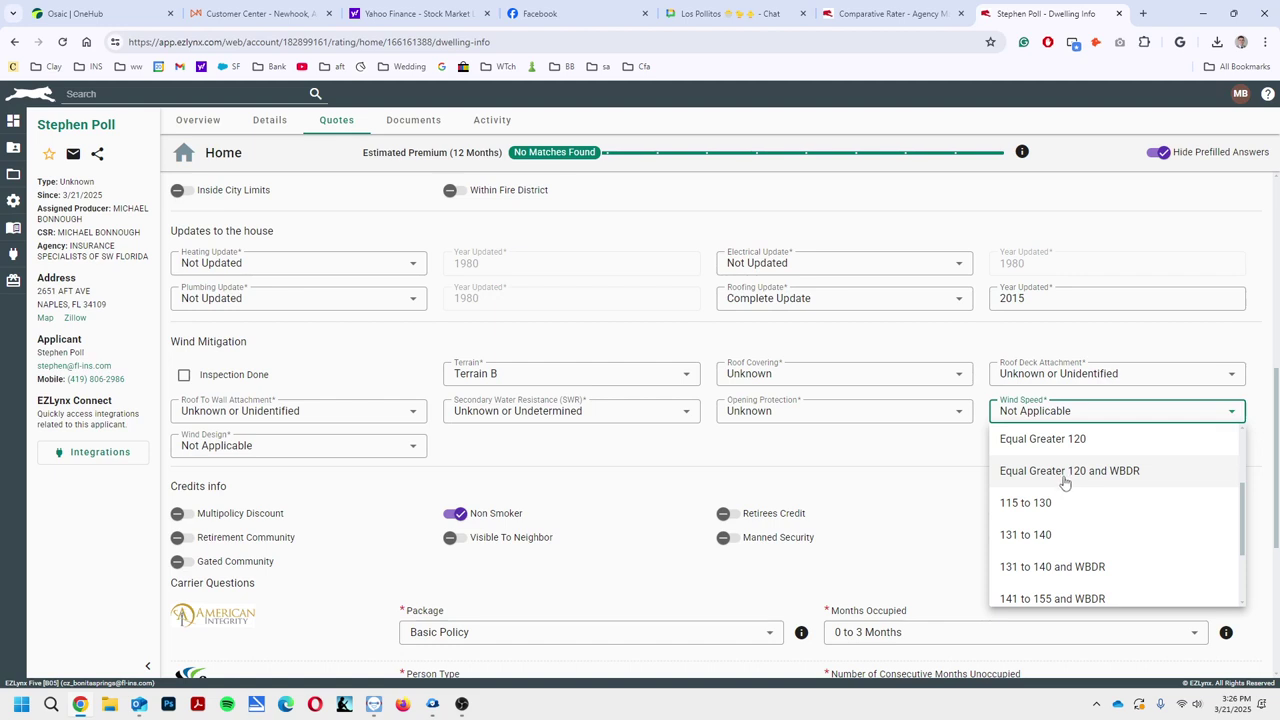
click(1072, 472)
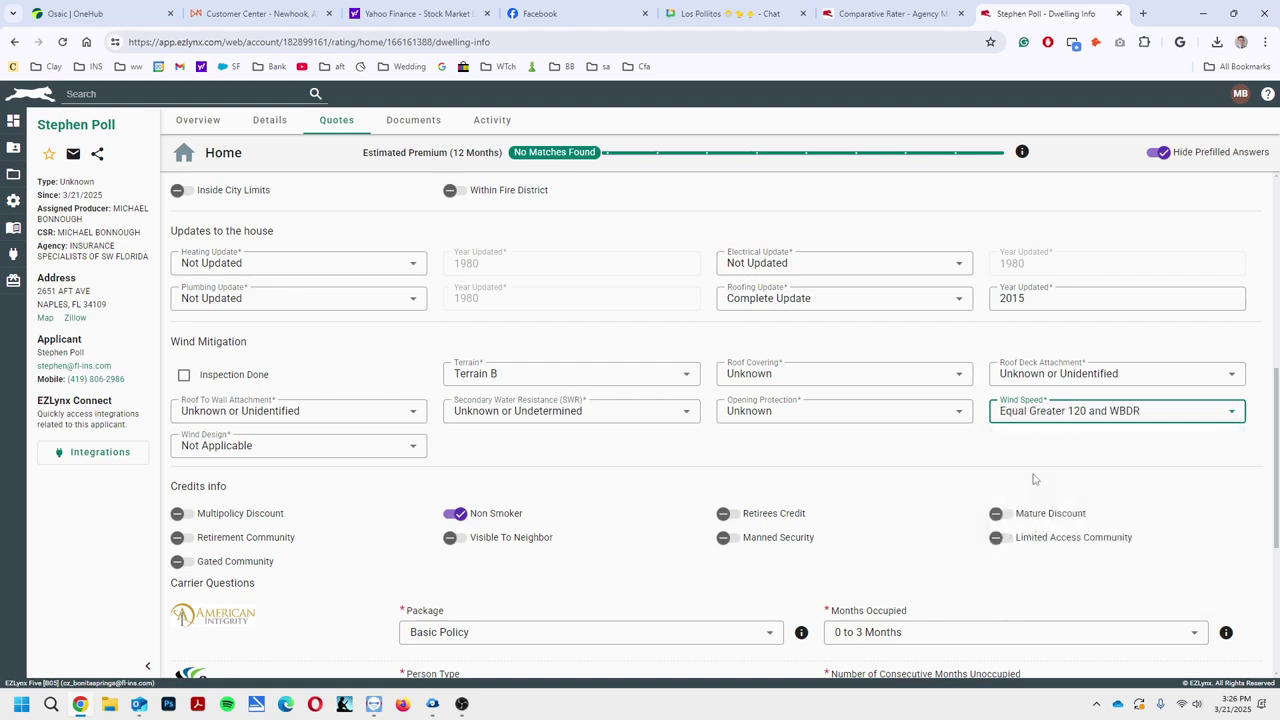
click(266, 453)
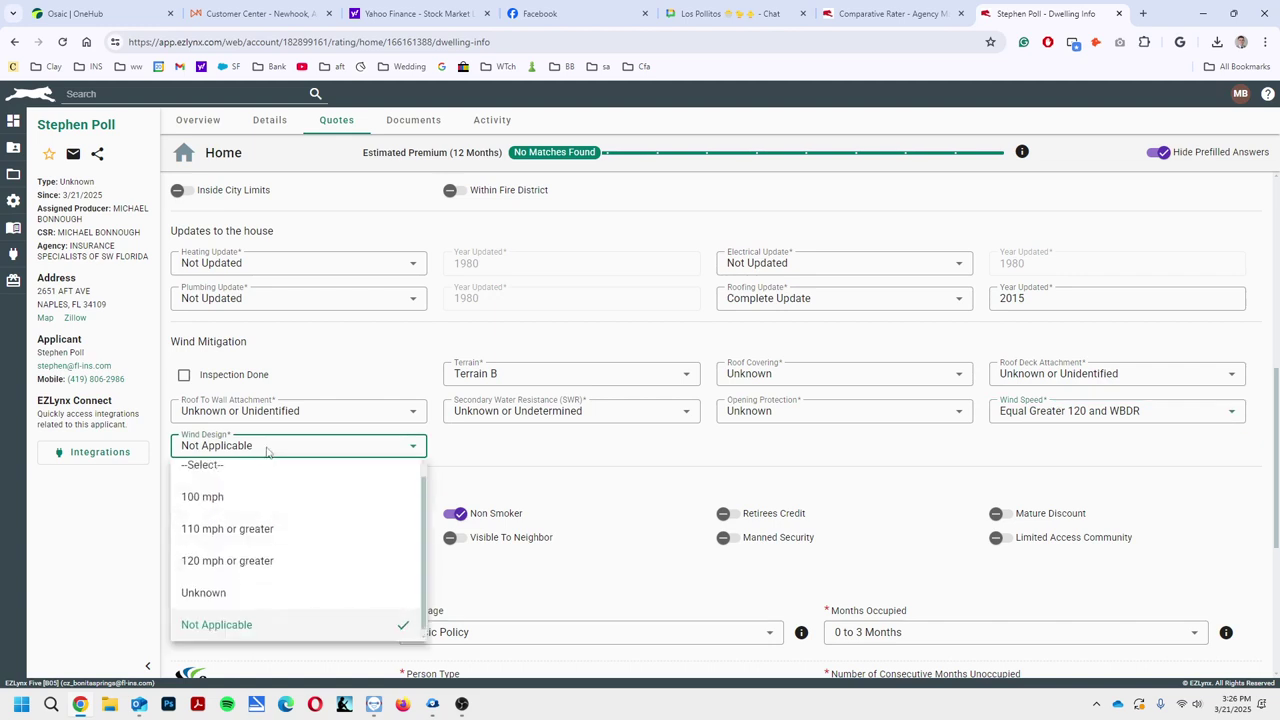
click(268, 563)
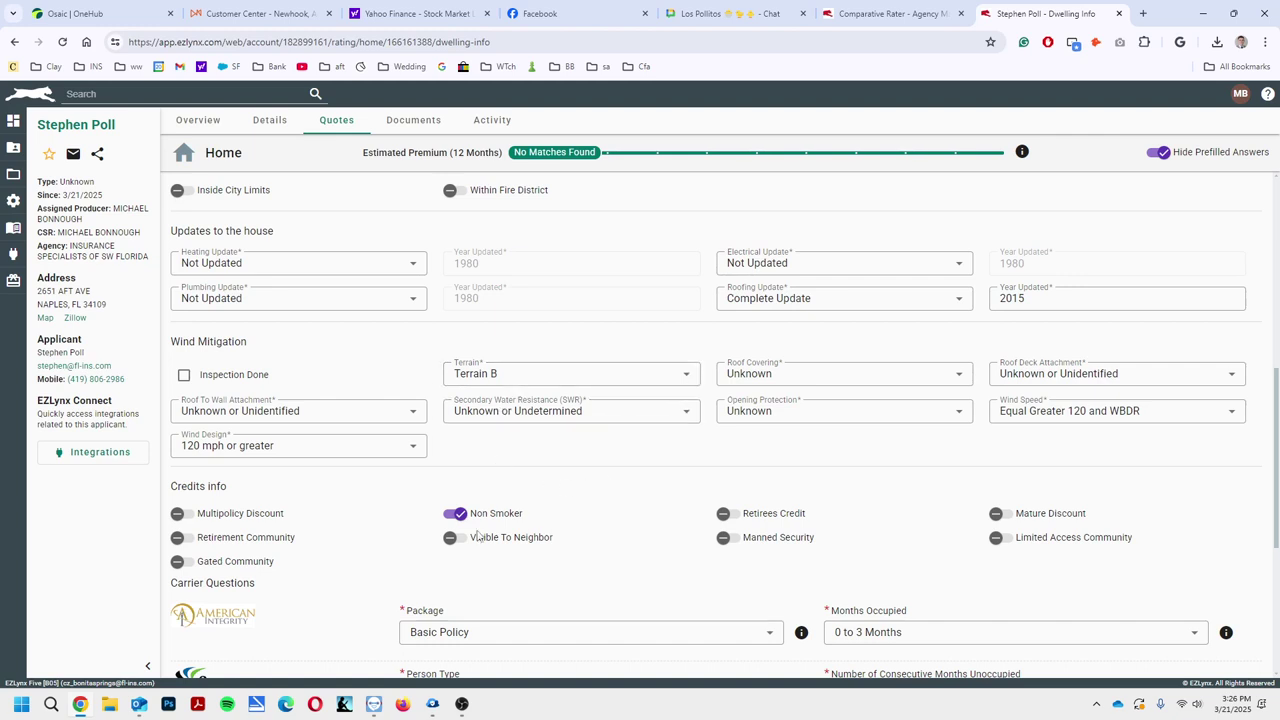
Answer Individual for Citizens person type, 0 months unoccupied, and Yes for the wind mitigation form
scroll(588, 494, down, 2)
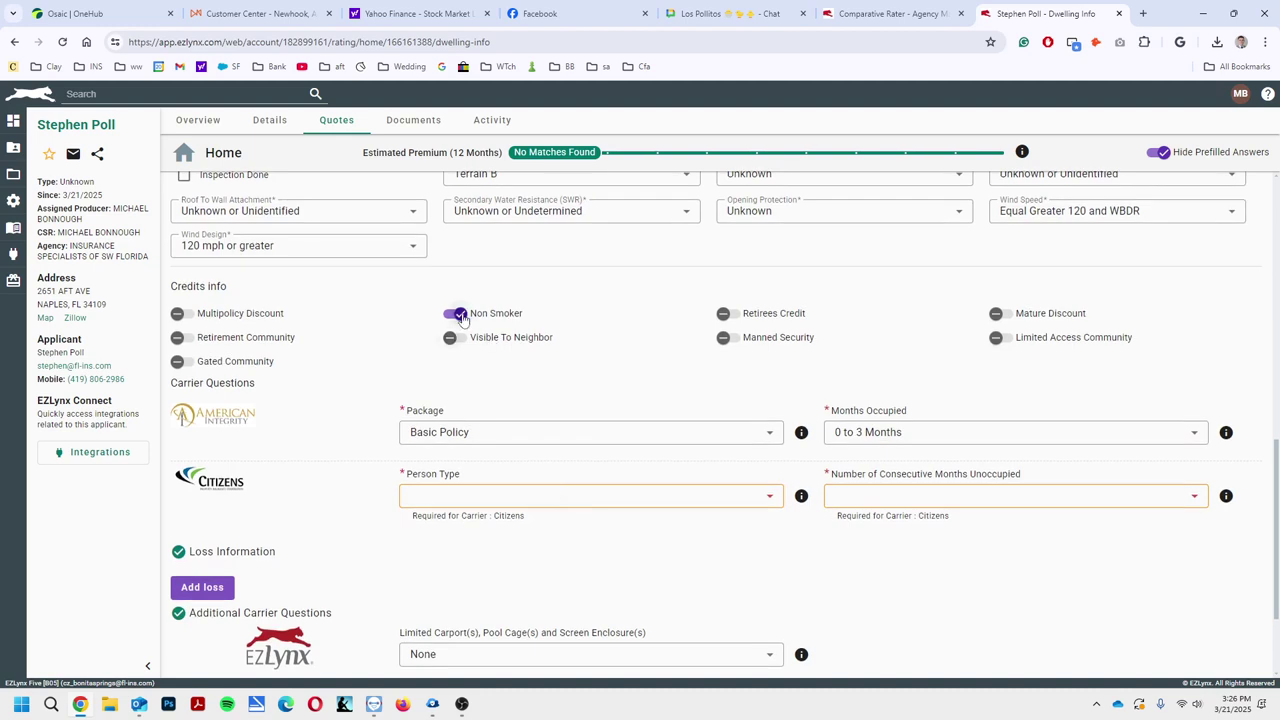
scroll(655, 431, down, 1)
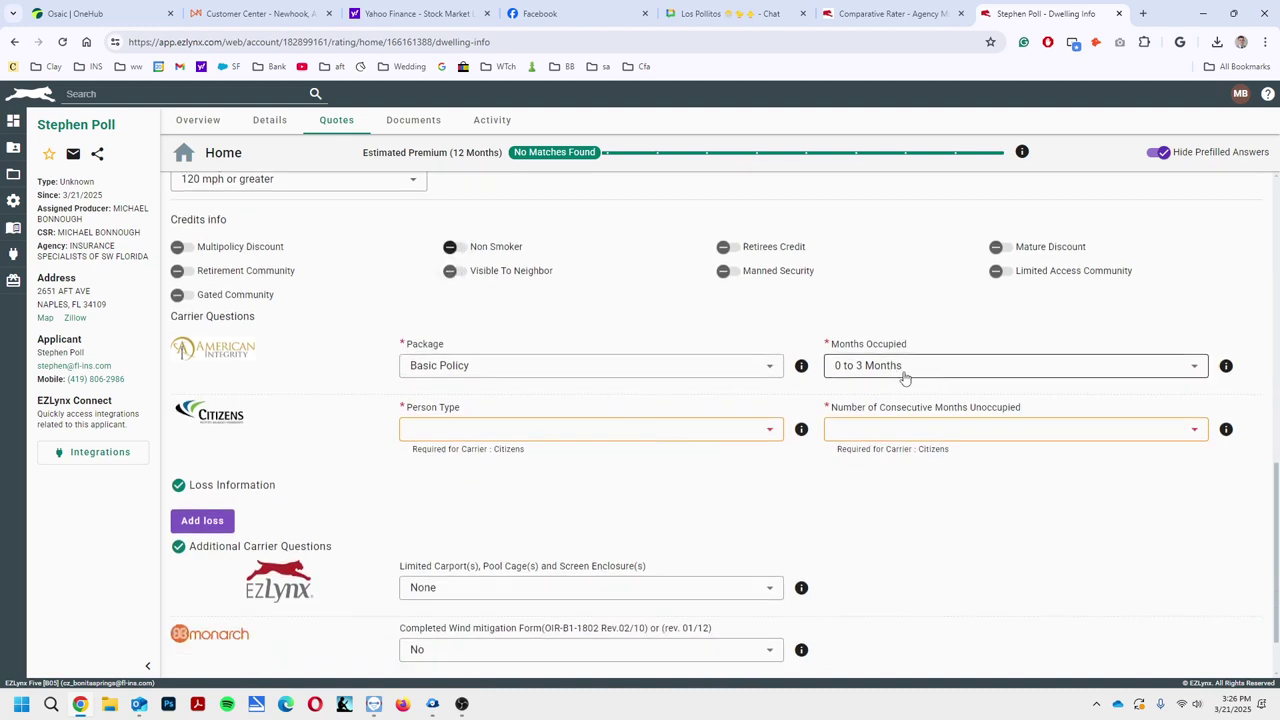
click(603, 431)
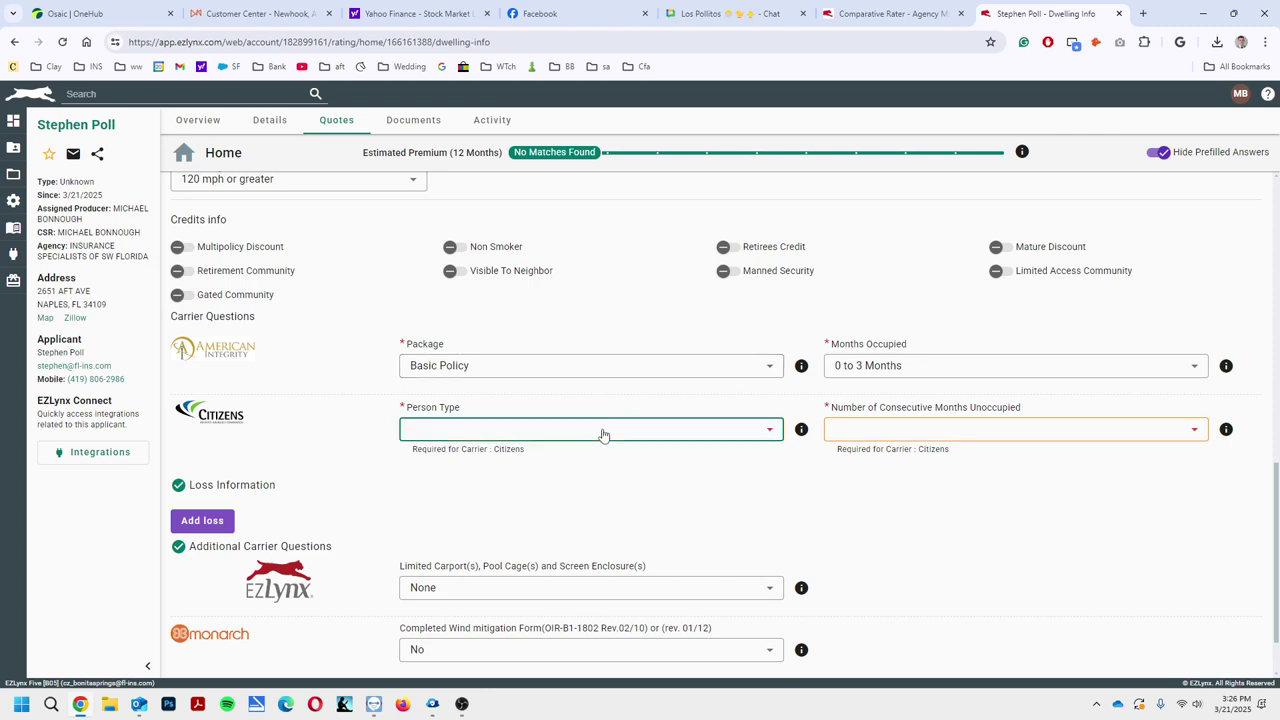
click(585, 530)
click(877, 430)
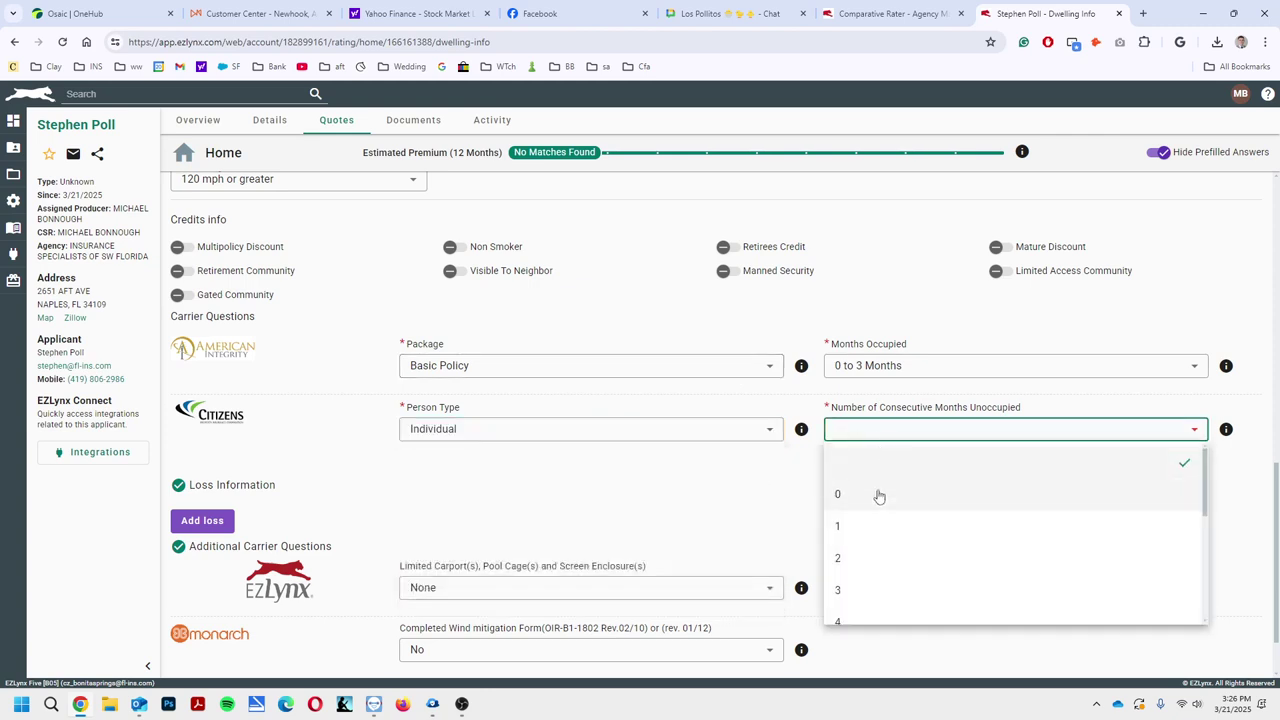
click(877, 494)
scroll(600, 480, down, 1)
click(536, 527)
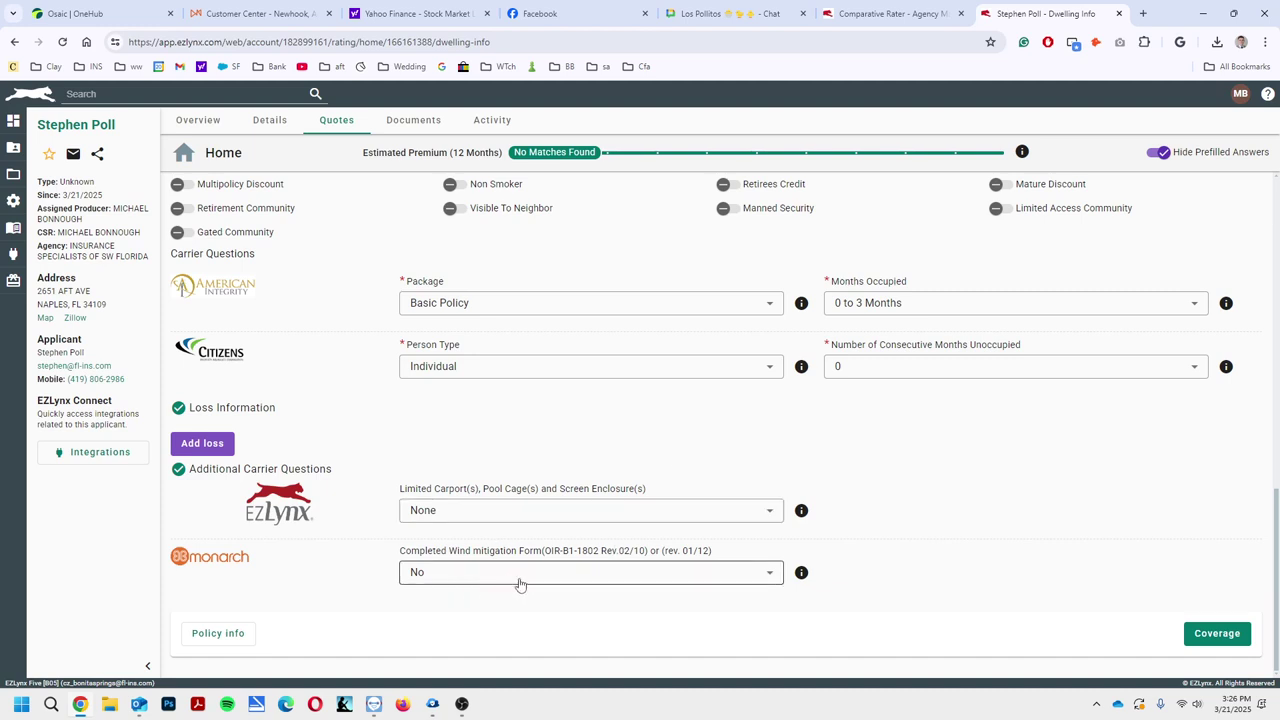
click(438, 576)
click(466, 644)
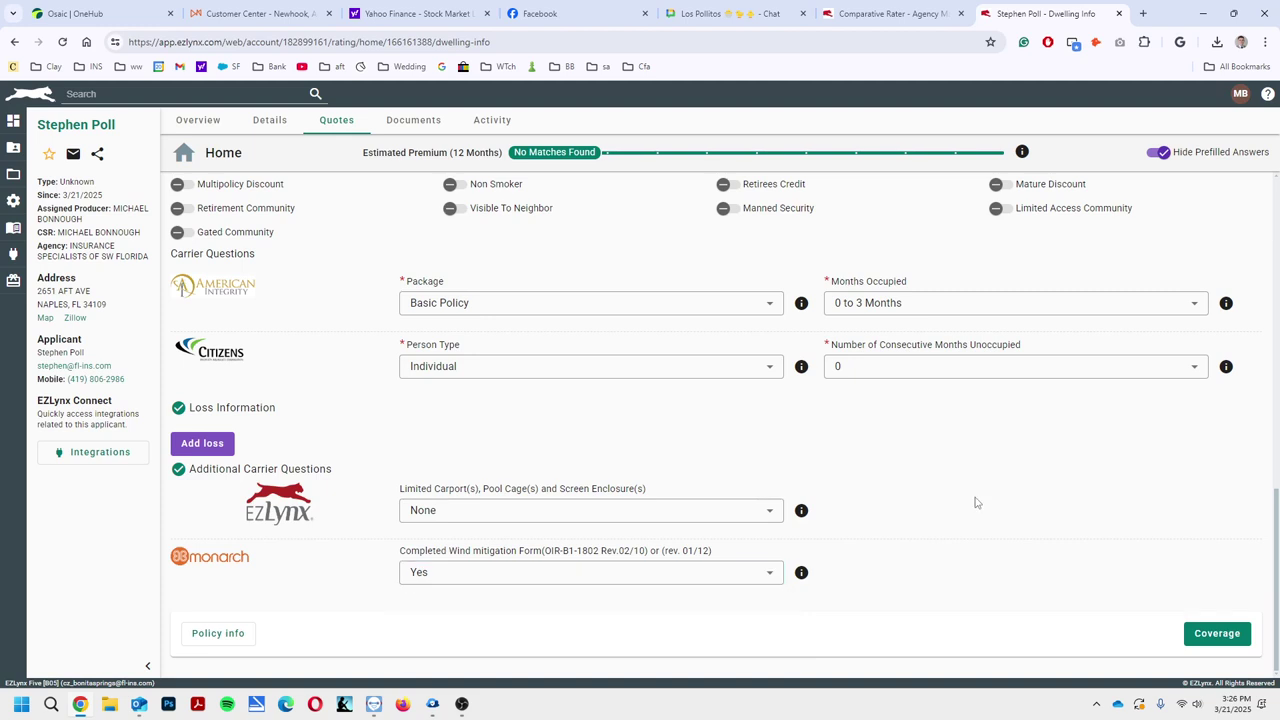
click(1214, 633)
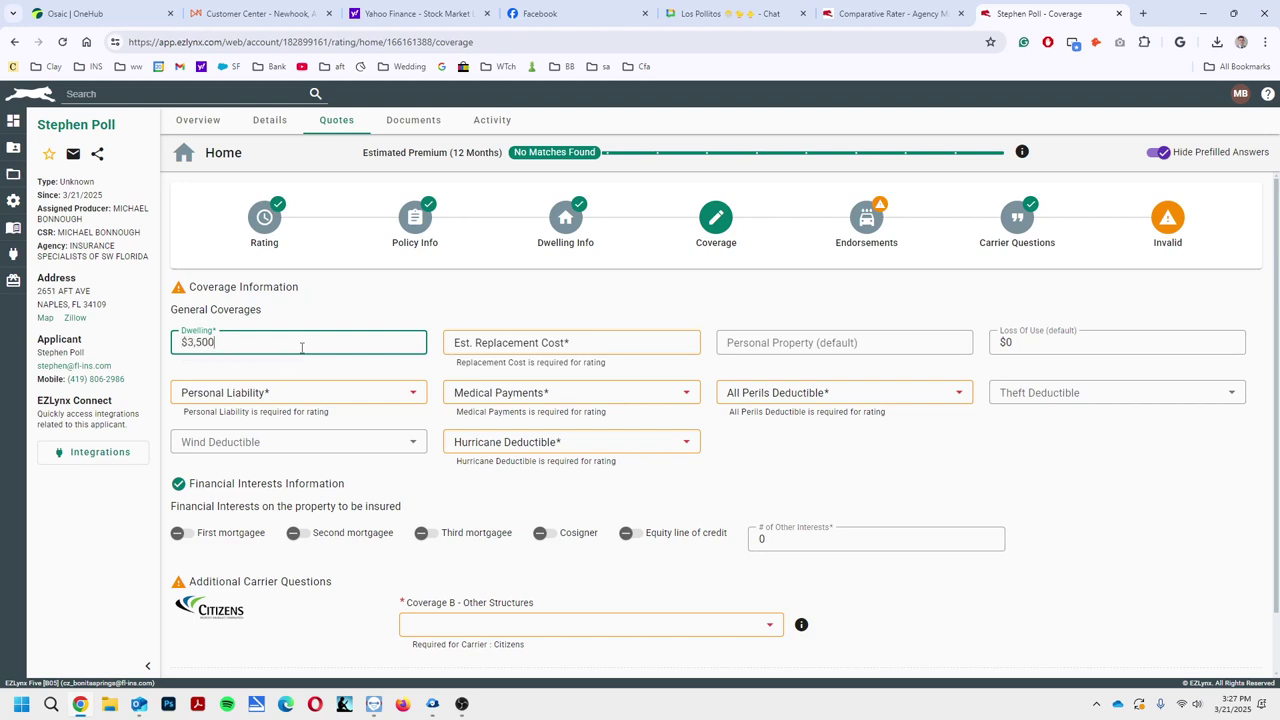
Enter a $350,000 replacement cost, 300000 personal liability and 5000 medical payments
click(507, 334)
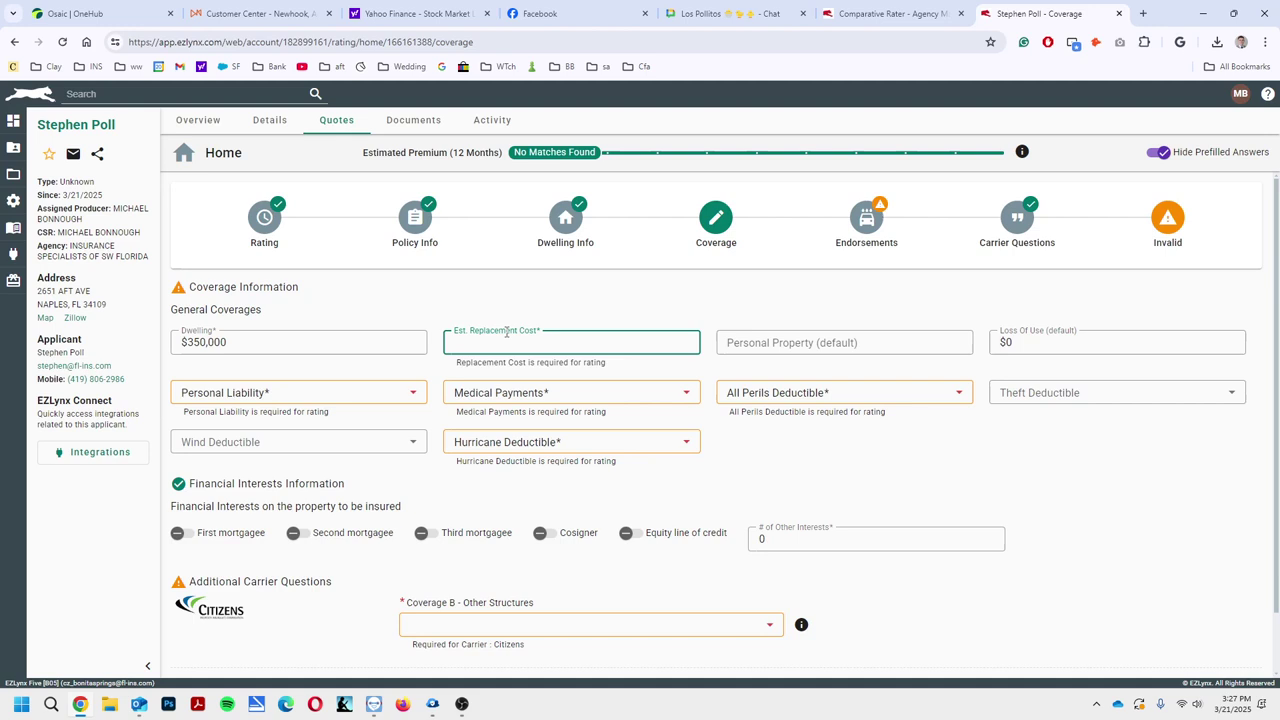
text(350)
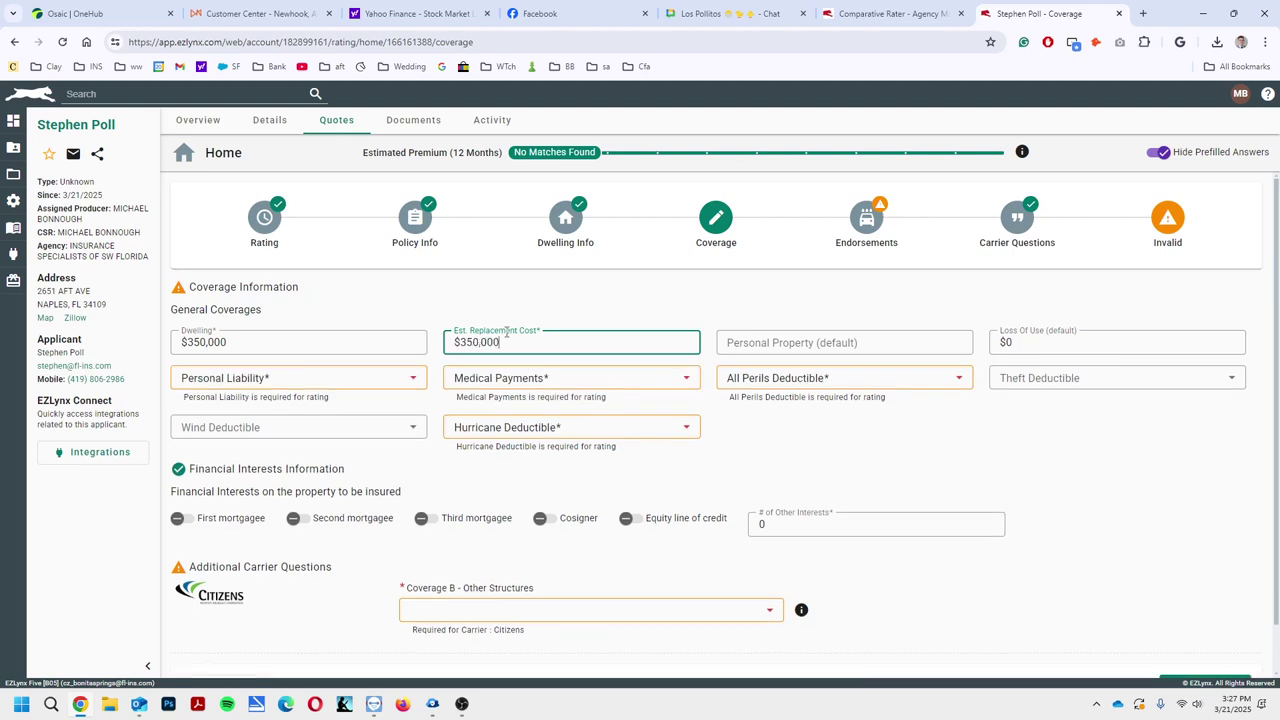
click(277, 380)
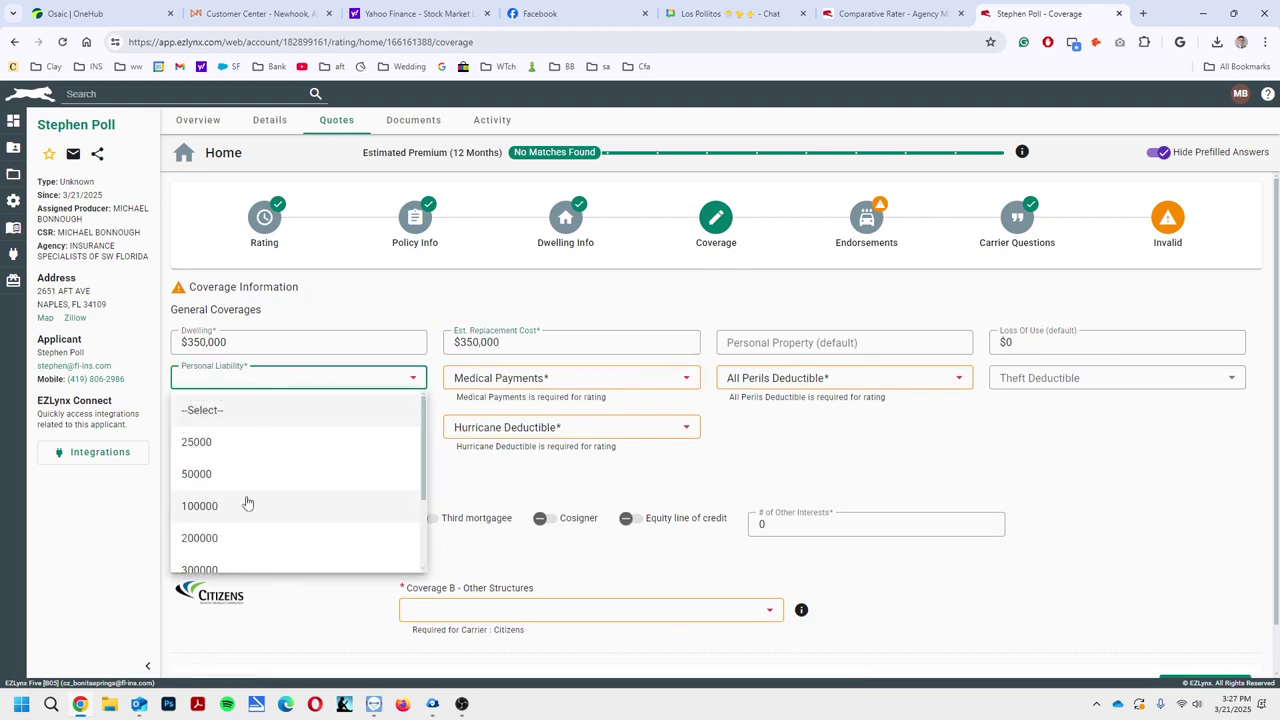
click(210, 566)
click(551, 378)
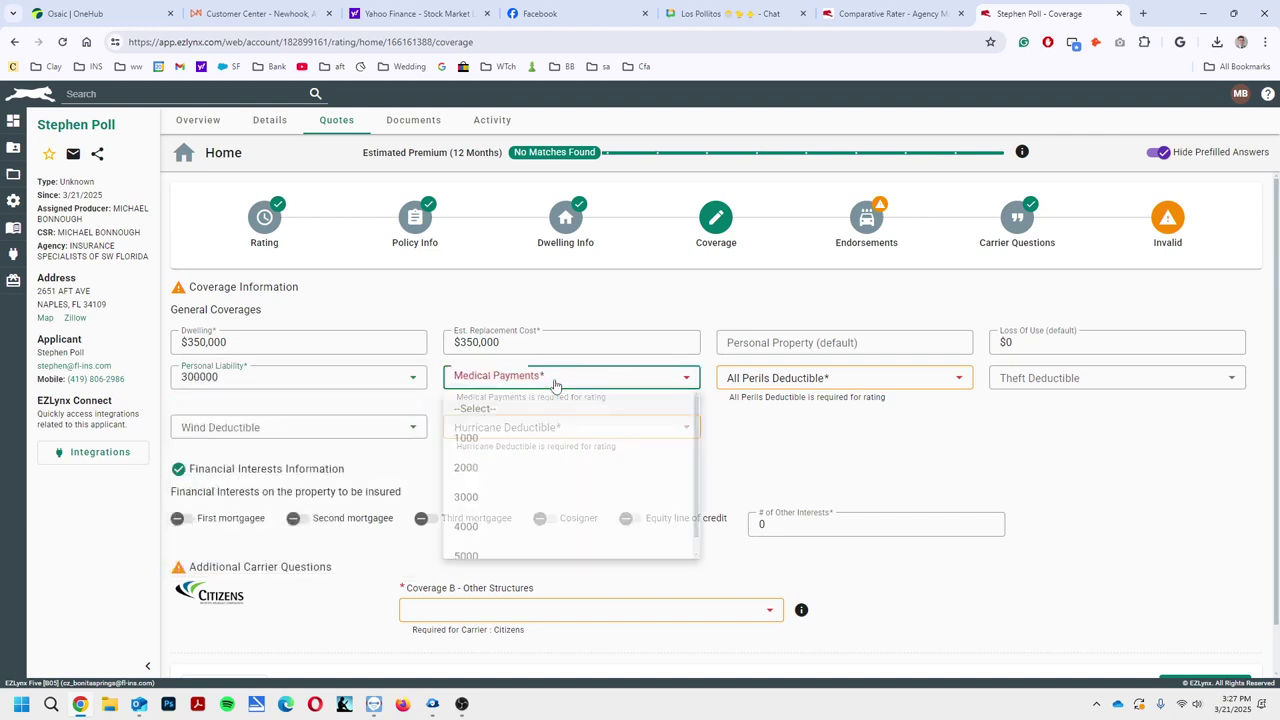
click(505, 570)
Set deductibles to 2500 all perils, 1500 wind and 2% hurricane, with Coverage B at 2%
click(803, 380)
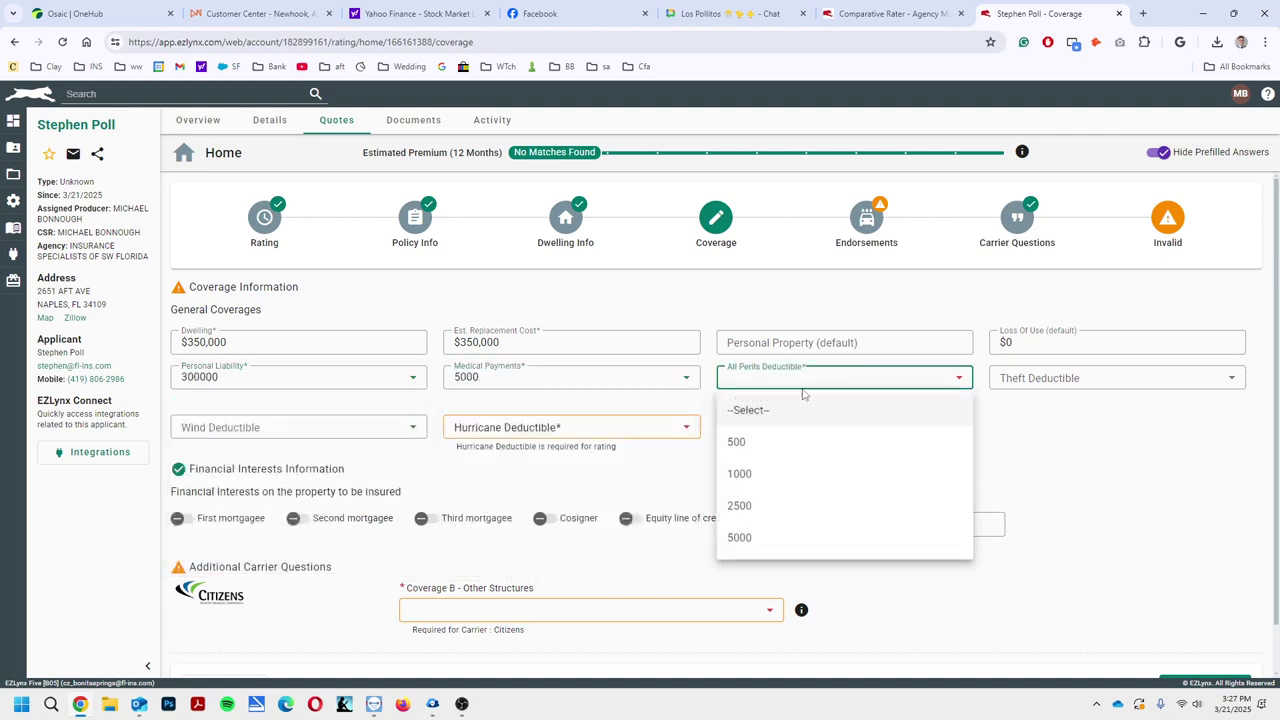
click(770, 503)
click(294, 420)
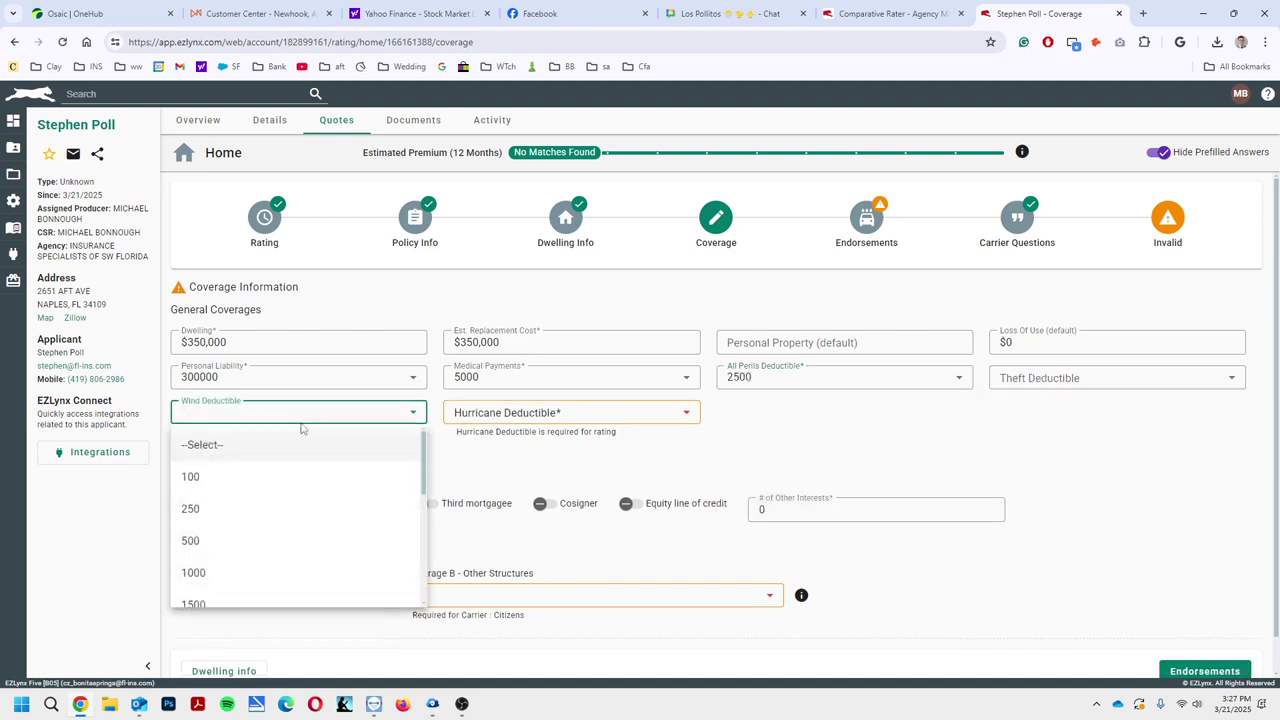
click(246, 601)
click(505, 414)
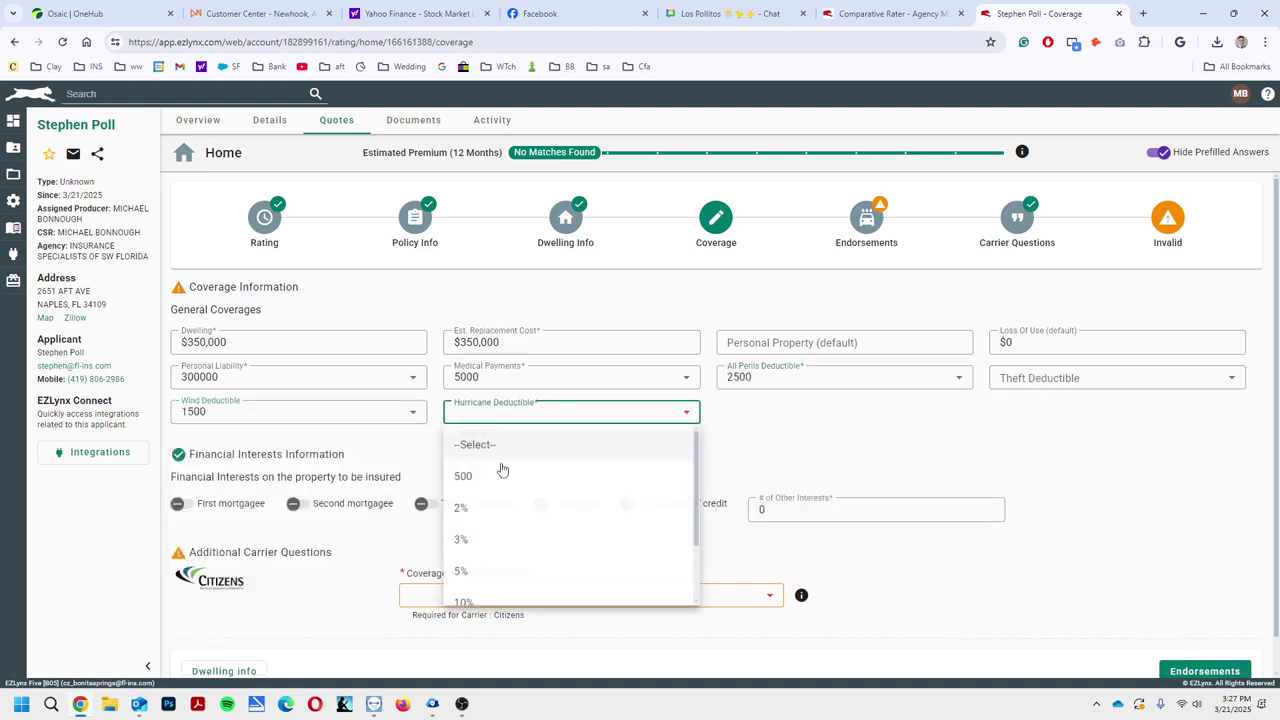
click(480, 536)
click(568, 560)
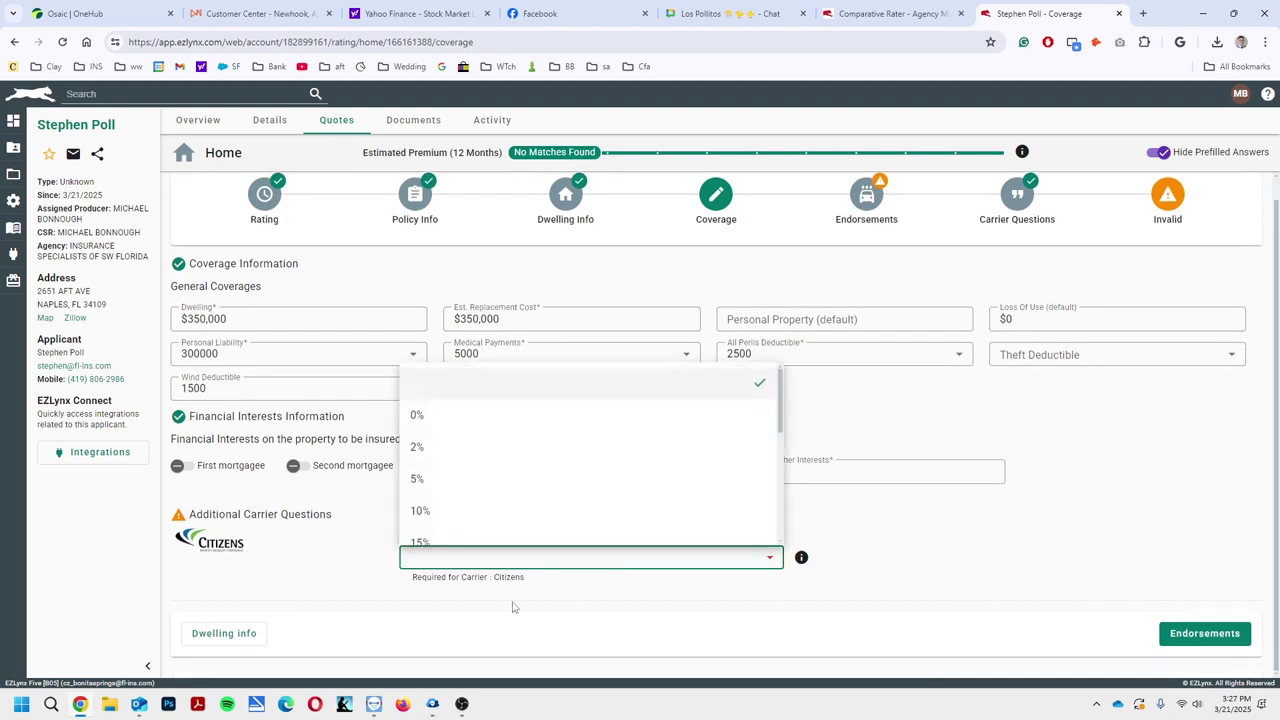
click(480, 446)
click(1204, 634)
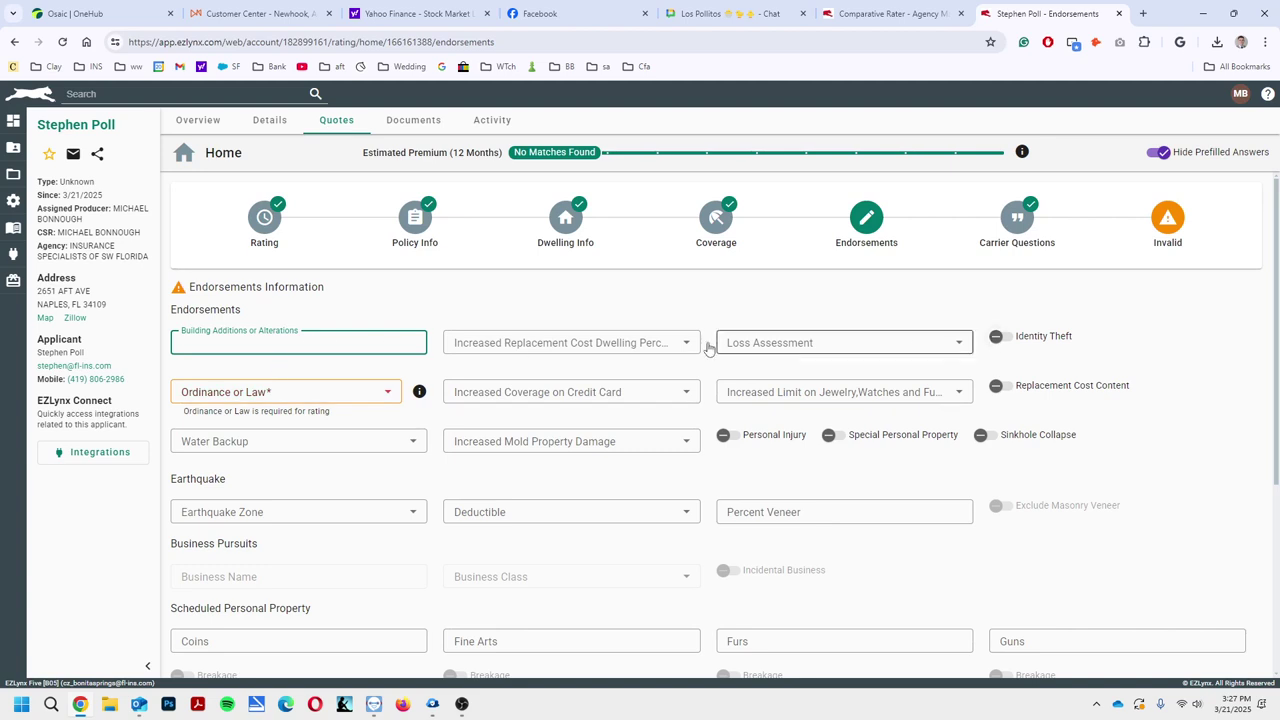
Set Ordinance or Law to 25, add Replacement Cost Contents, and choose 5000 Water Backup
click(567, 348)
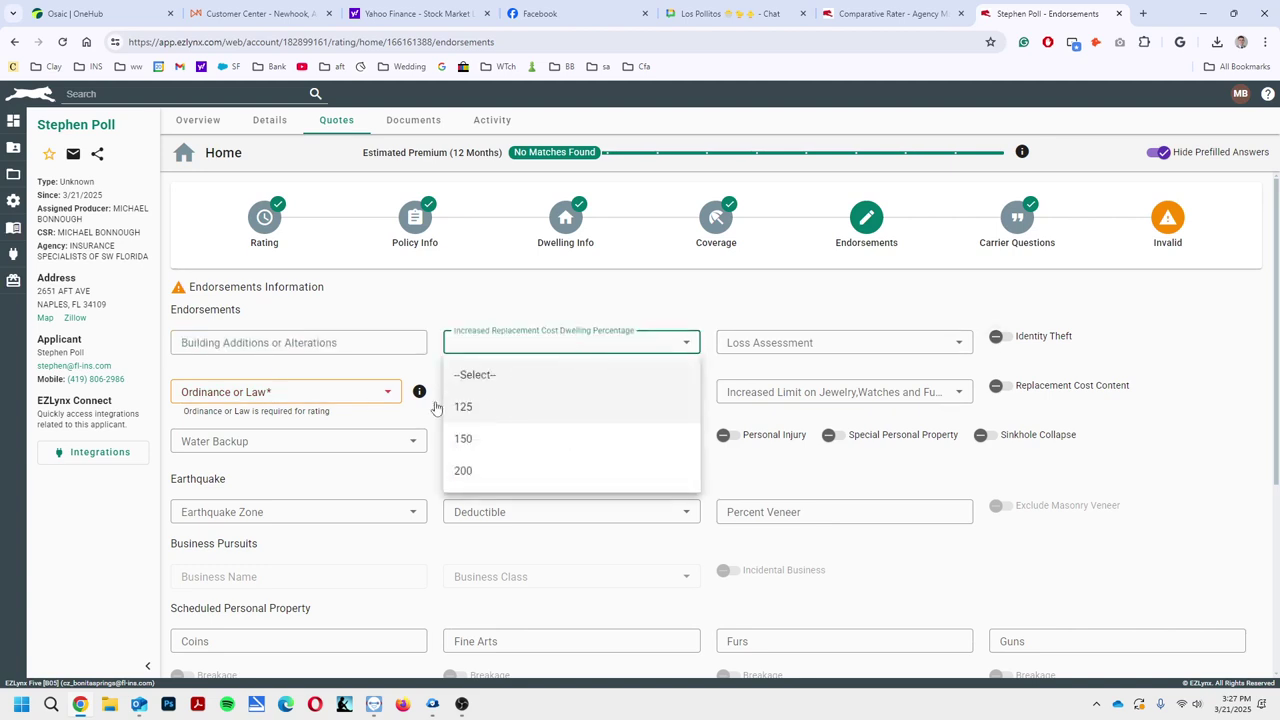
click(270, 396)
click(270, 396)
click(271, 484)
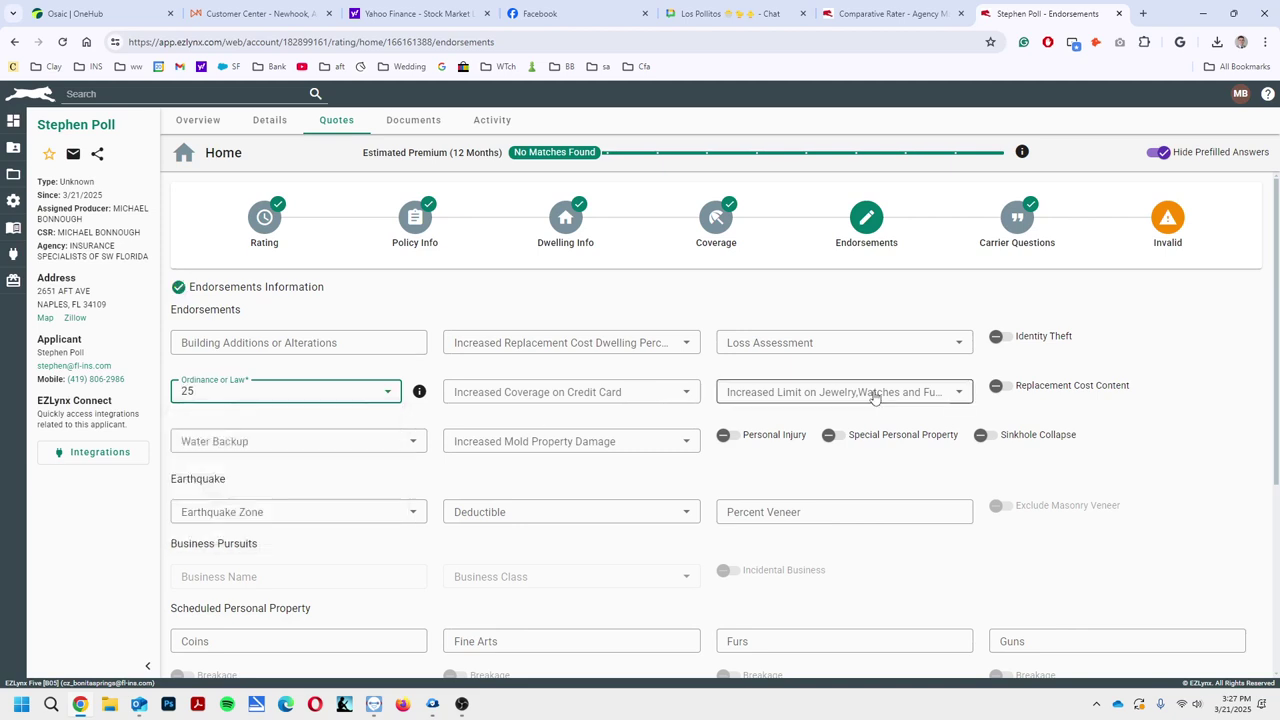
click(1000, 386)
click(380, 450)
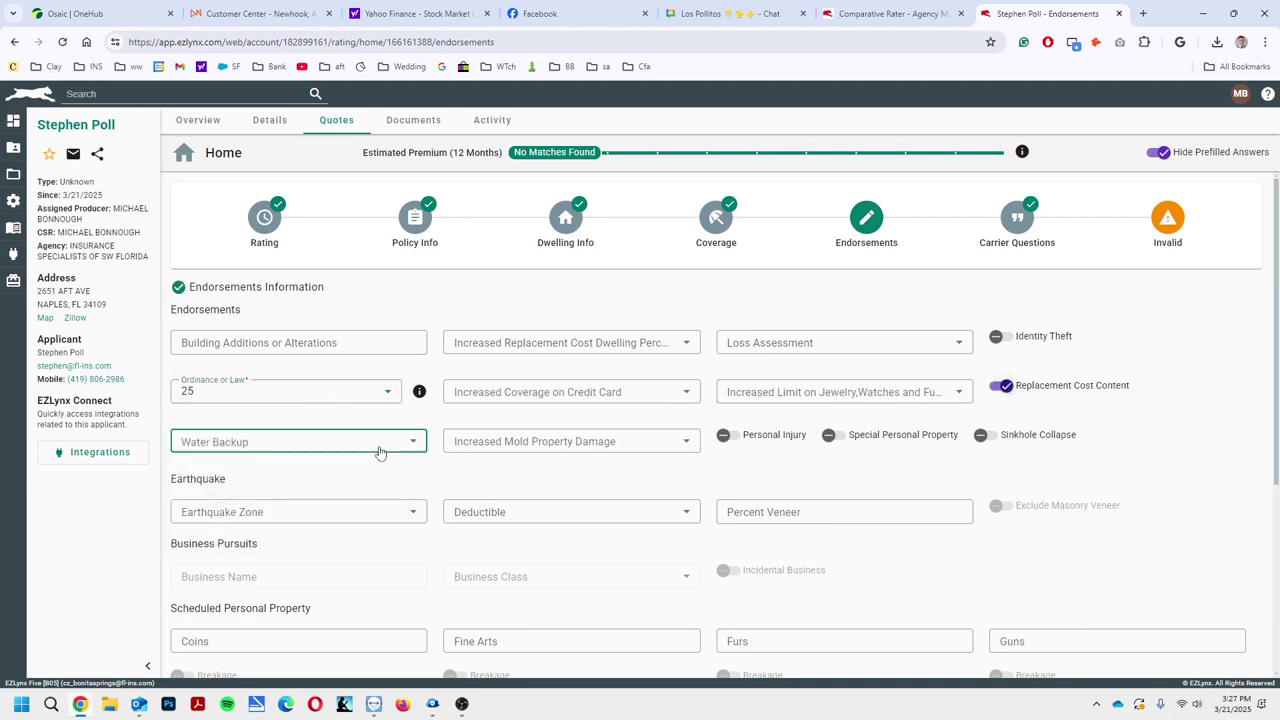
click(297, 631)
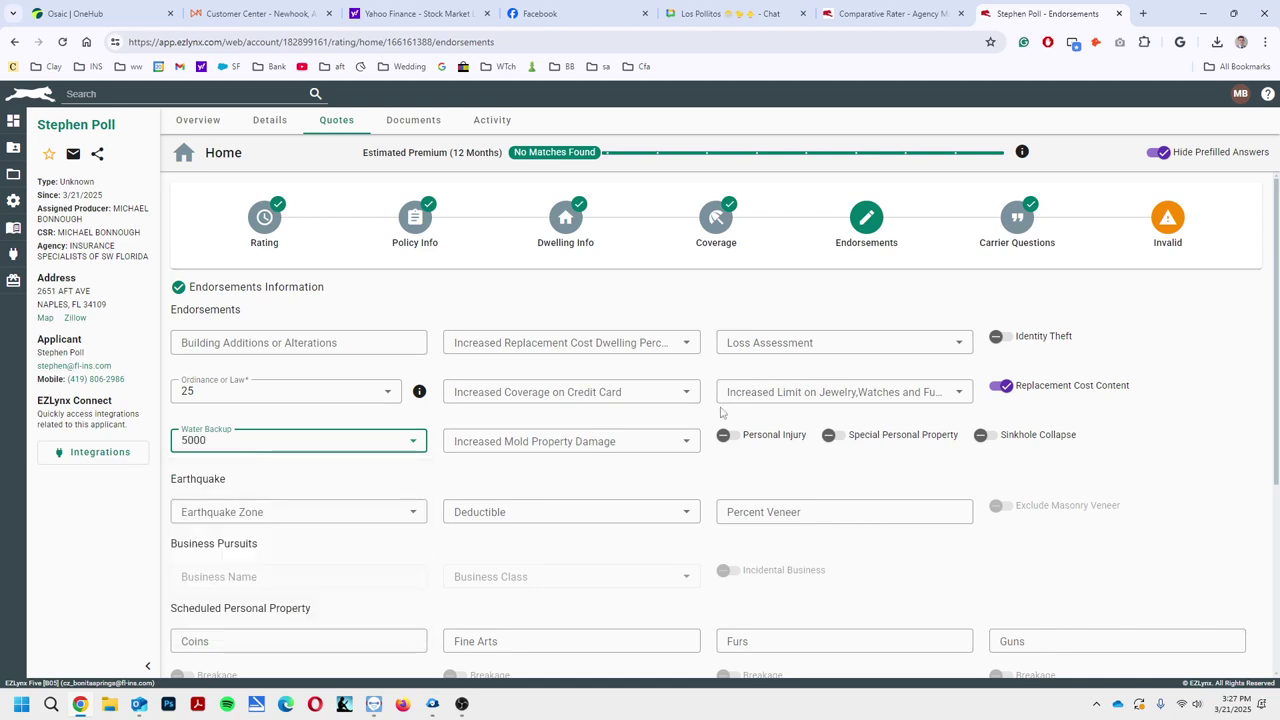
scroll(720, 411, down, 3)
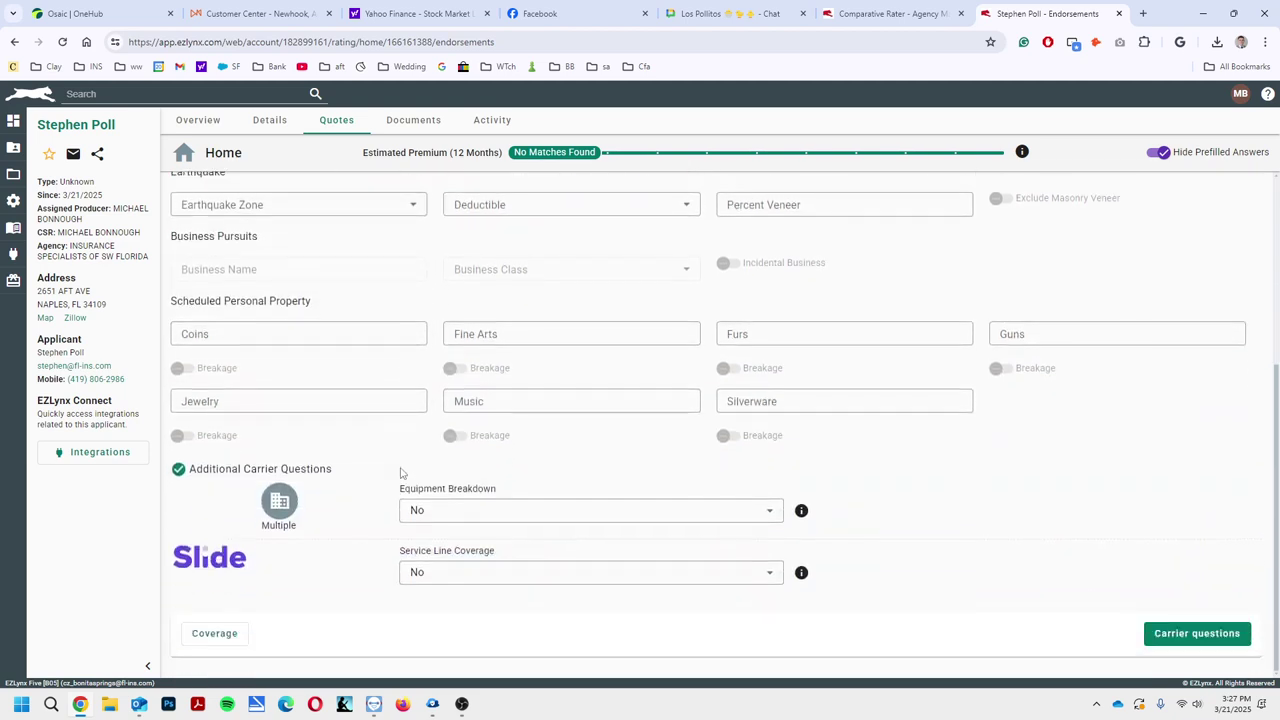
click(1166, 640)
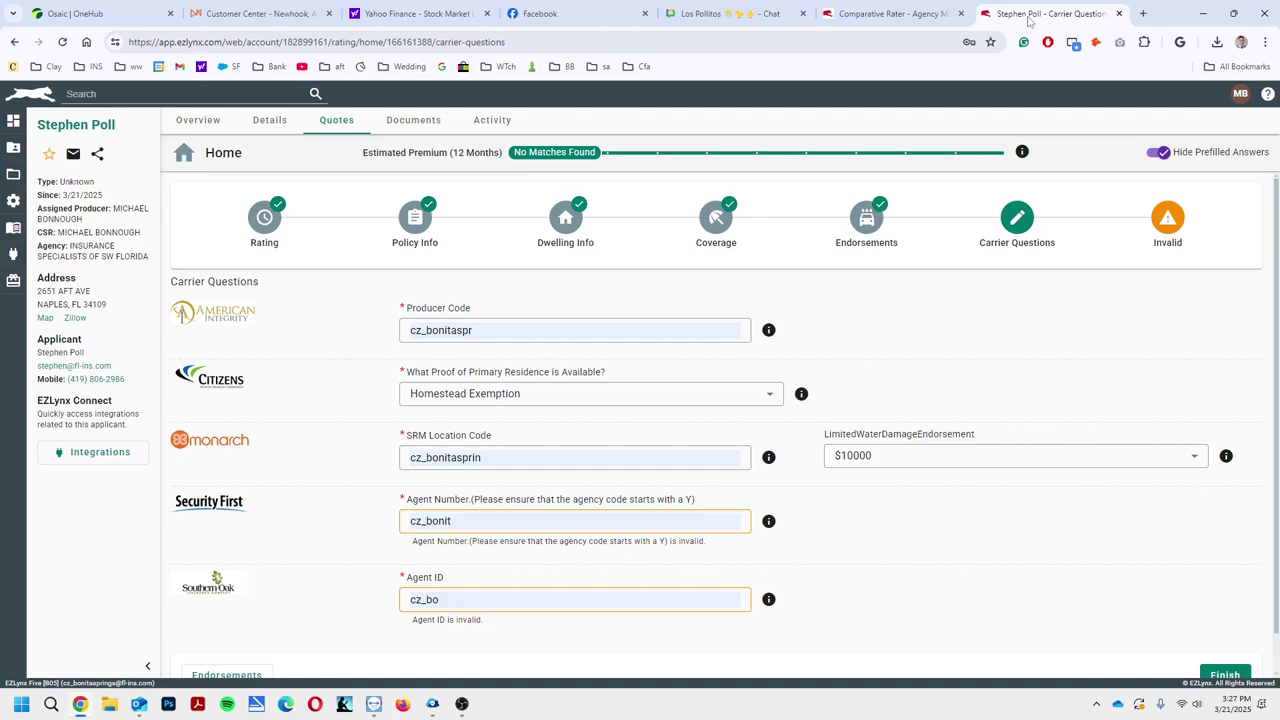
Snap EZLynx to the left half and open the Matrix sheet's Carriers tab on the right
drag(1030, 14, 2, 480)
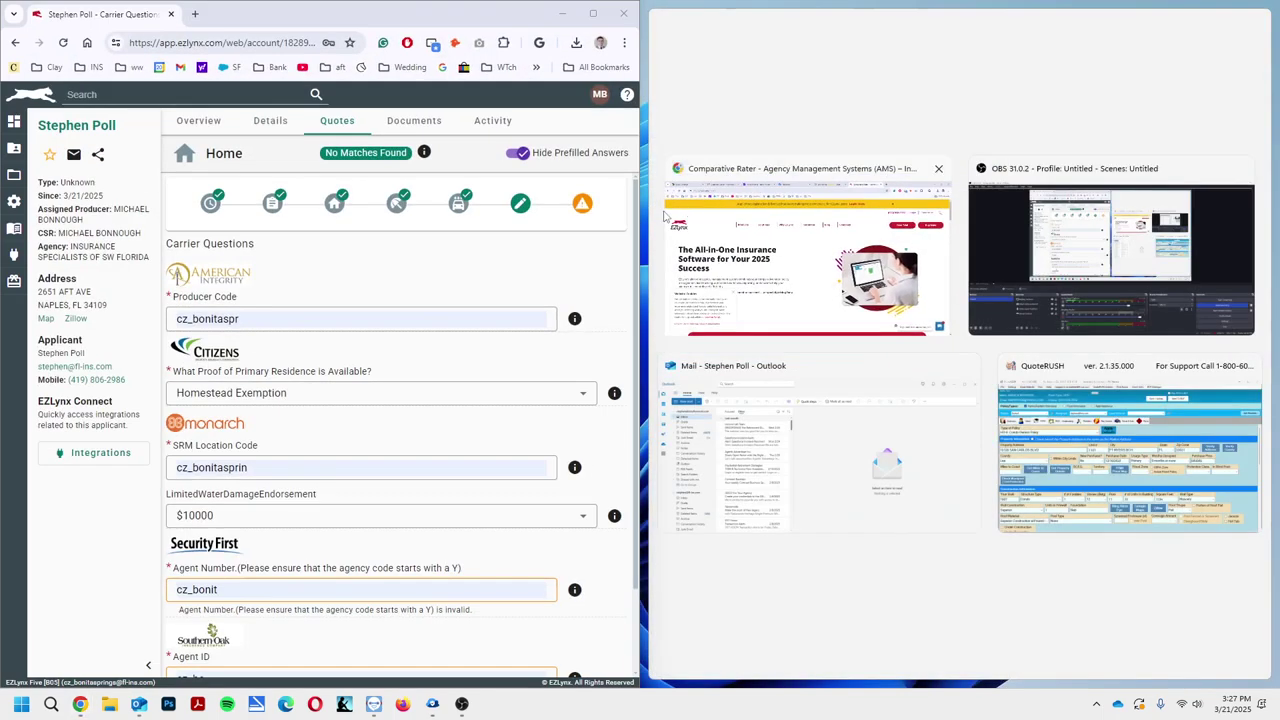
click(843, 257)
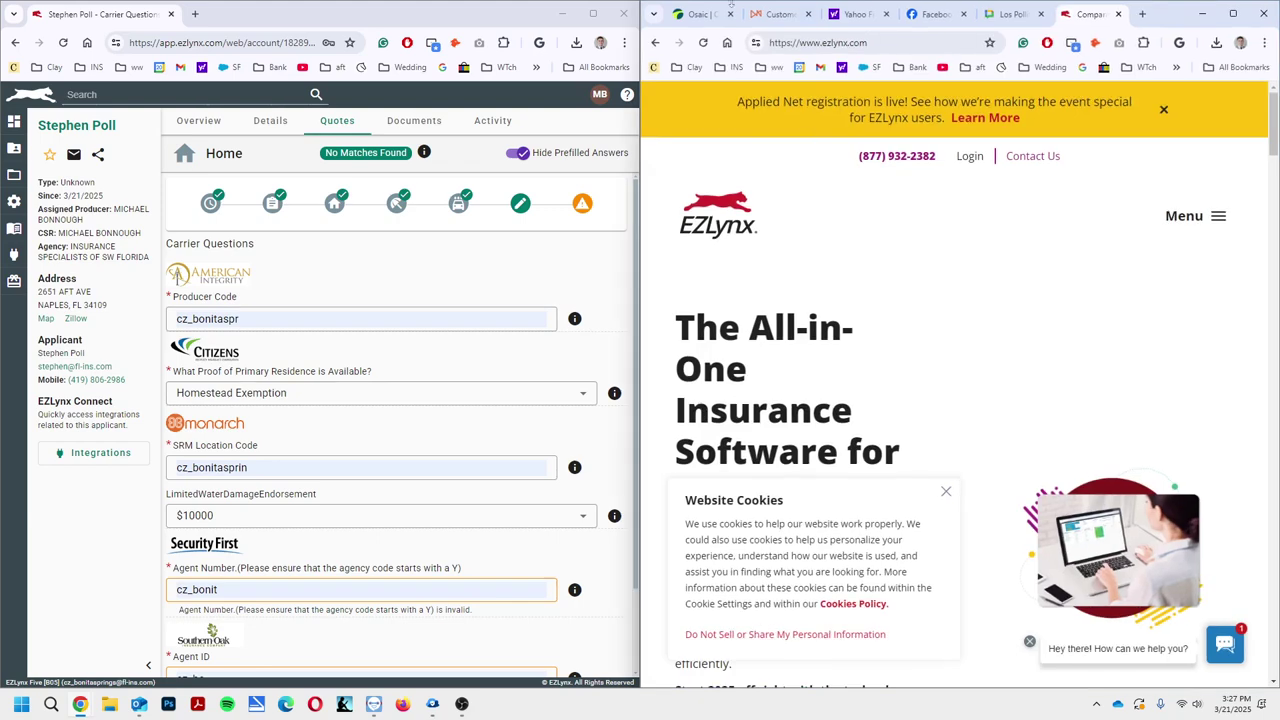
click(726, 68)
click(756, 112)
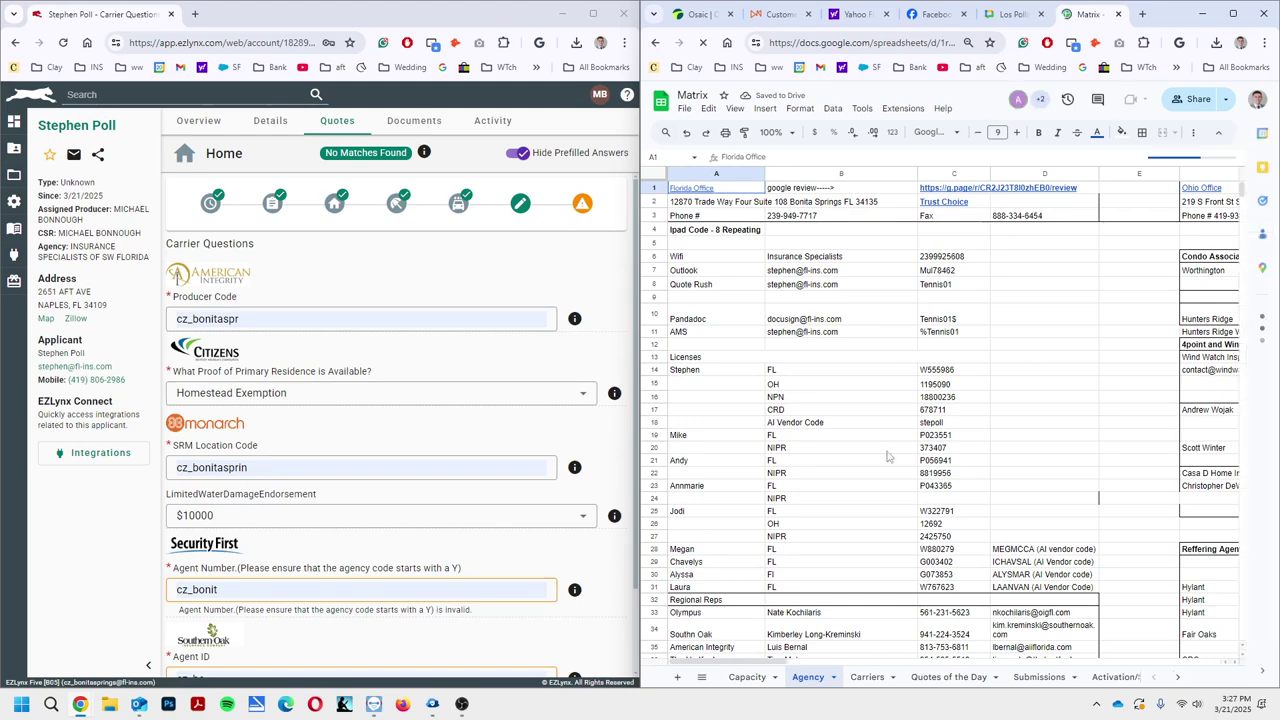
click(867, 677)
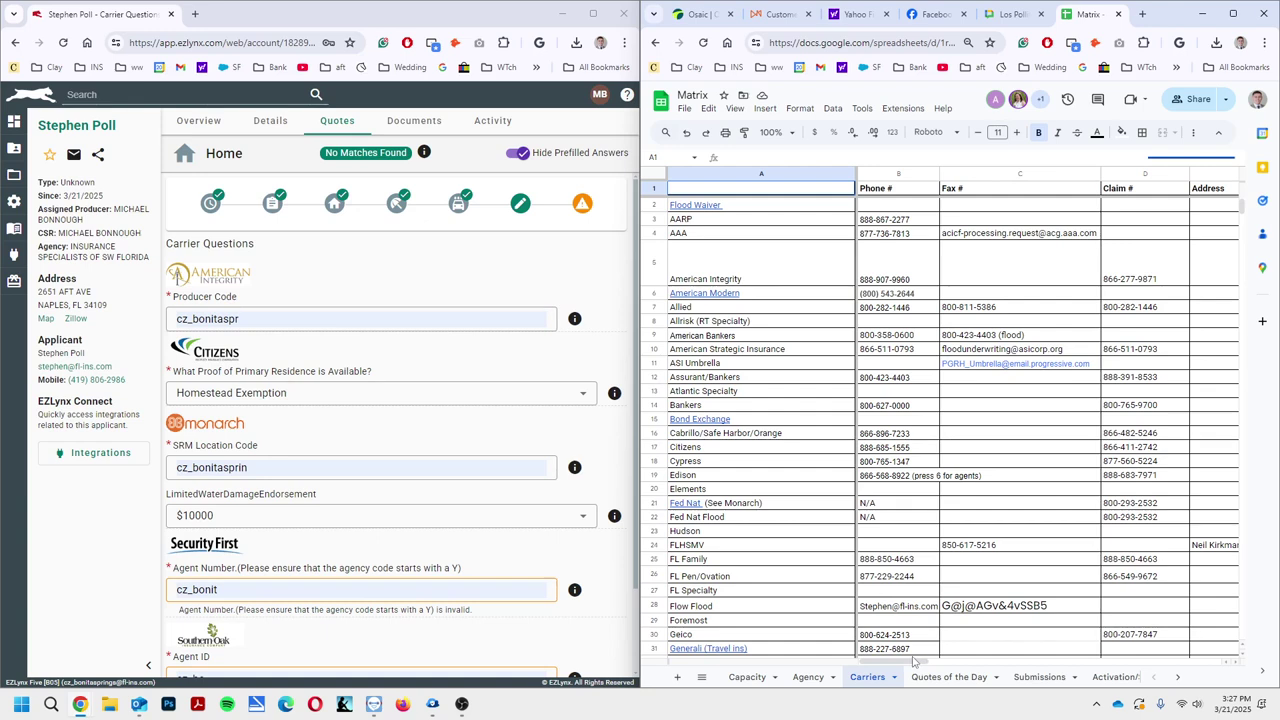
drag(915, 650, 1035, 665)
Copy American Integrity's agency code from the Matrix sheet into the producer code field
click(1000, 283)
key(ctrl+c)
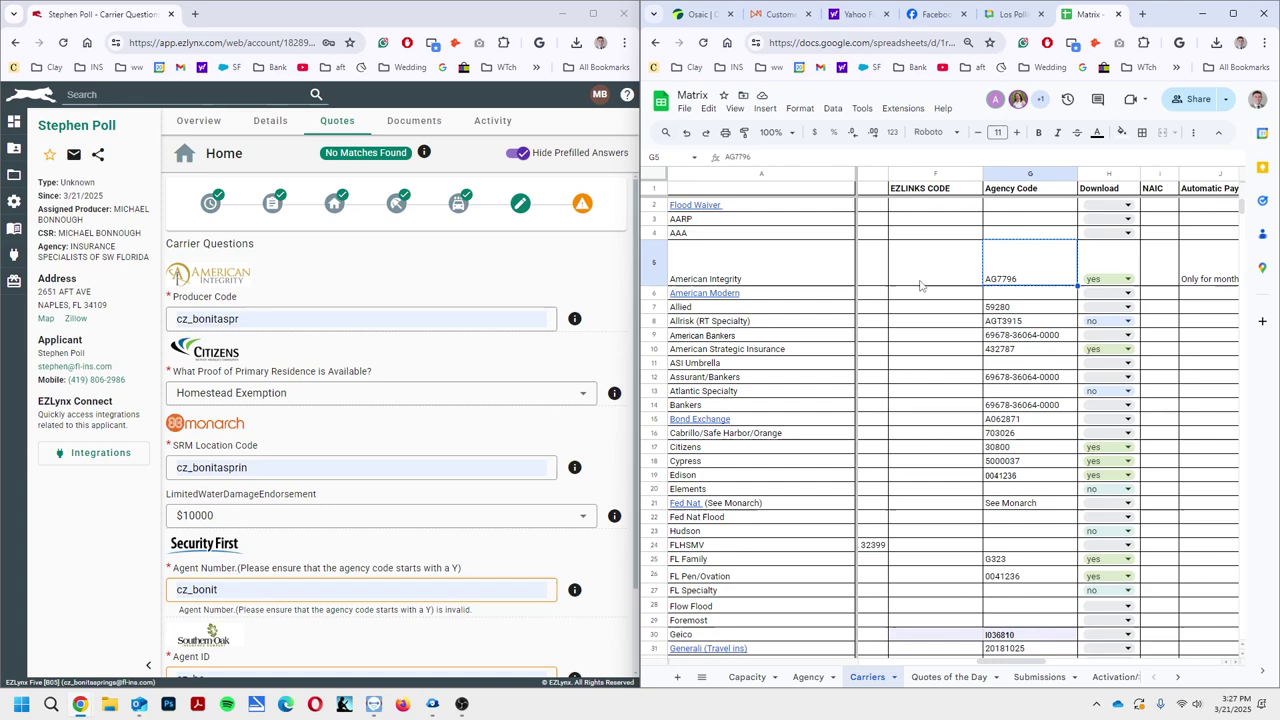
click(922, 283)
key(ctrl+v)
double_click(302, 326)
key(ctrl+v)
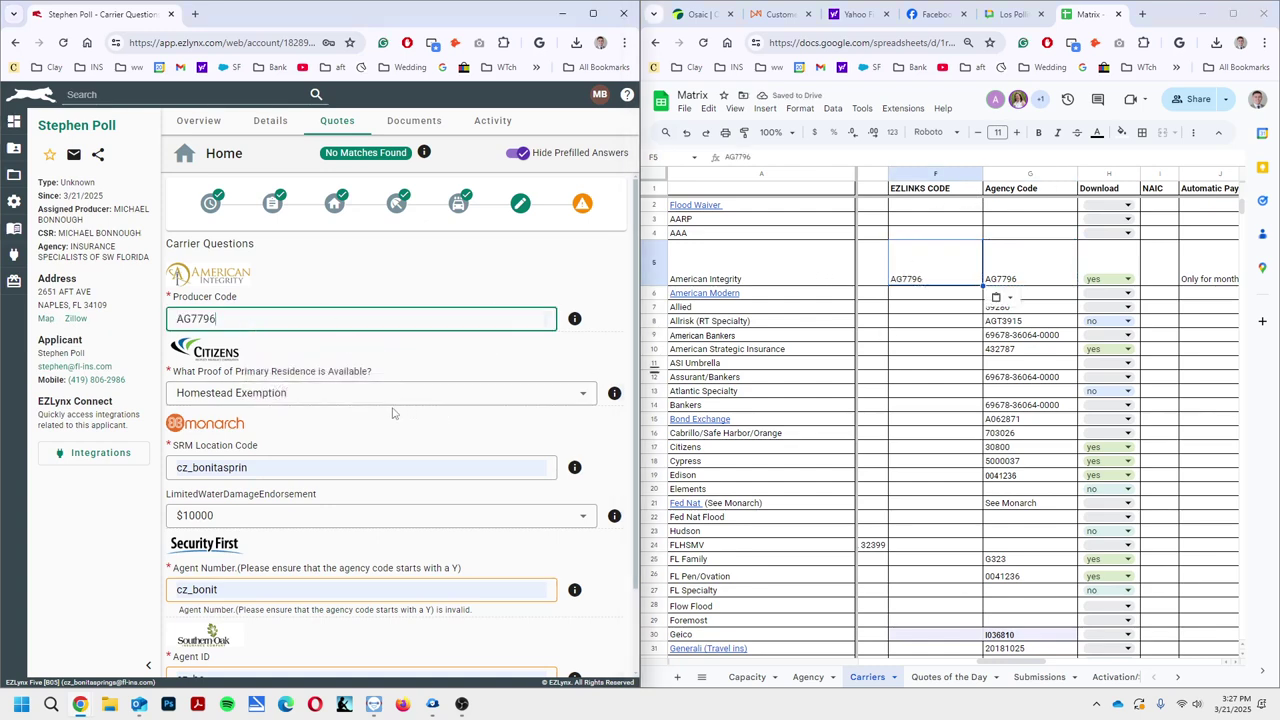
Paste Monarch's code from cell F48 as the SRM Location Code
scroll(393, 412, down, 1)
scroll(910, 490, down, 4)
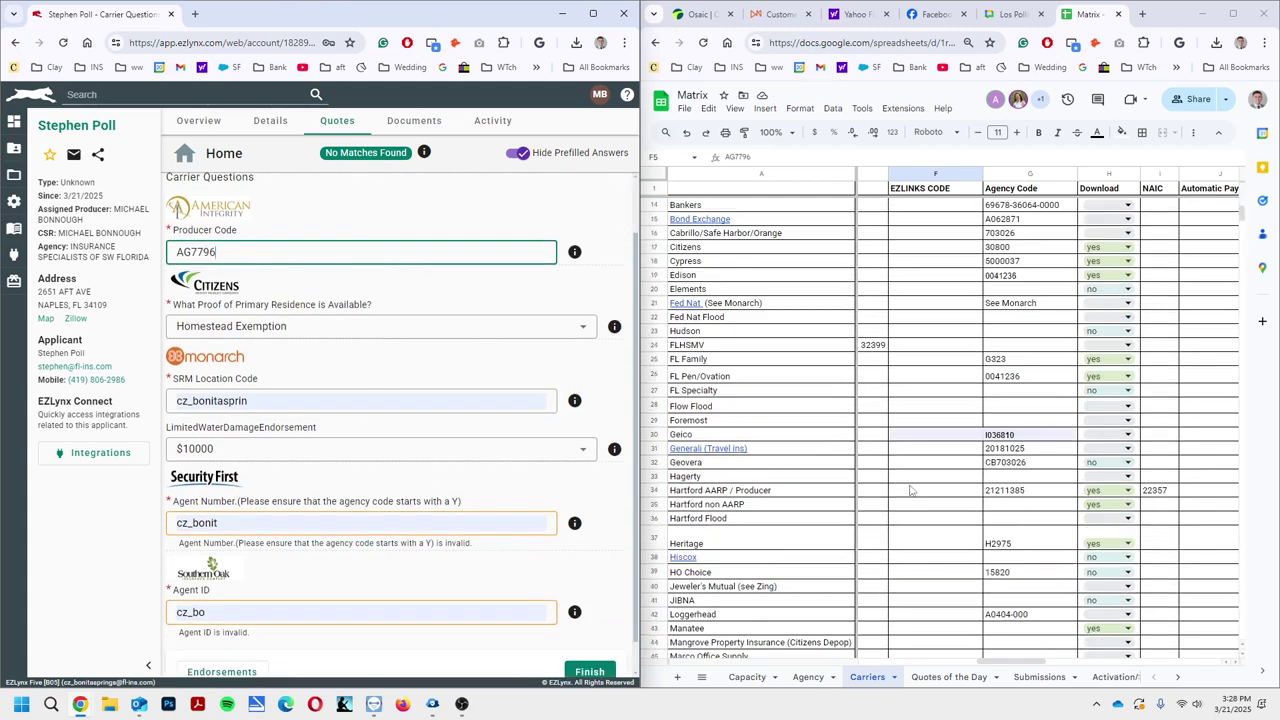
scroll(910, 490, down, 3)
click(928, 567)
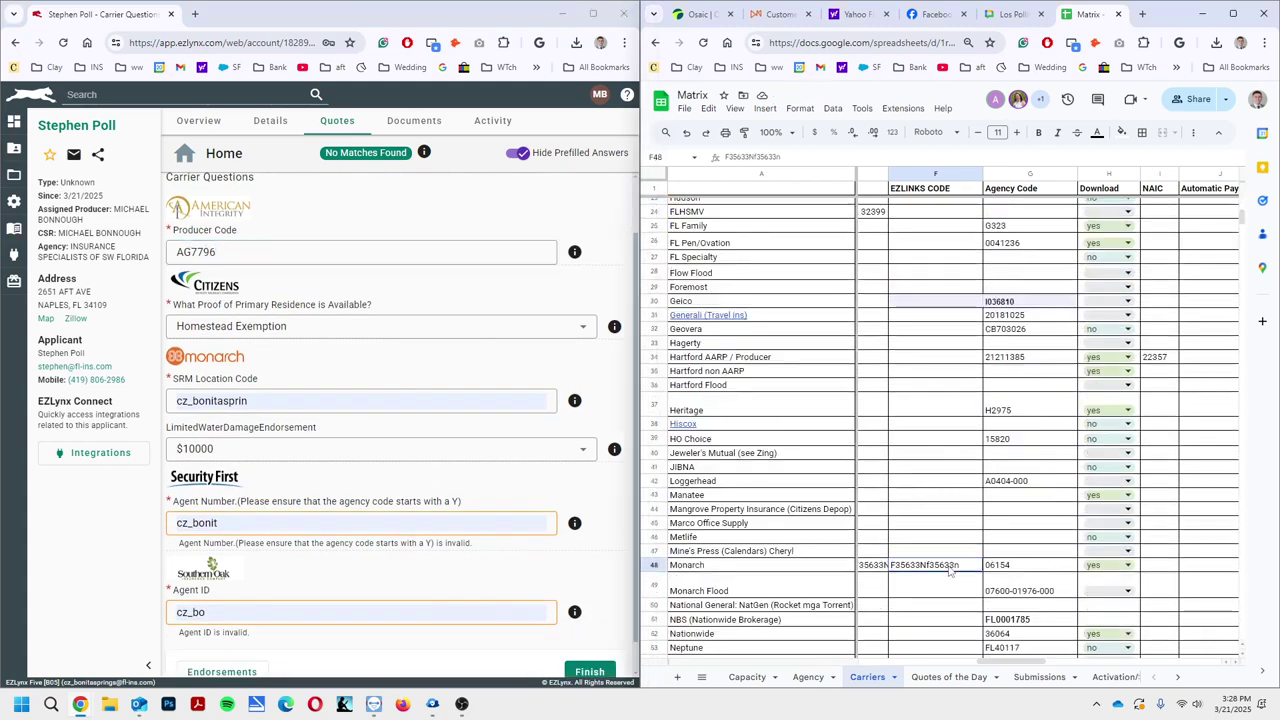
click(350, 401)
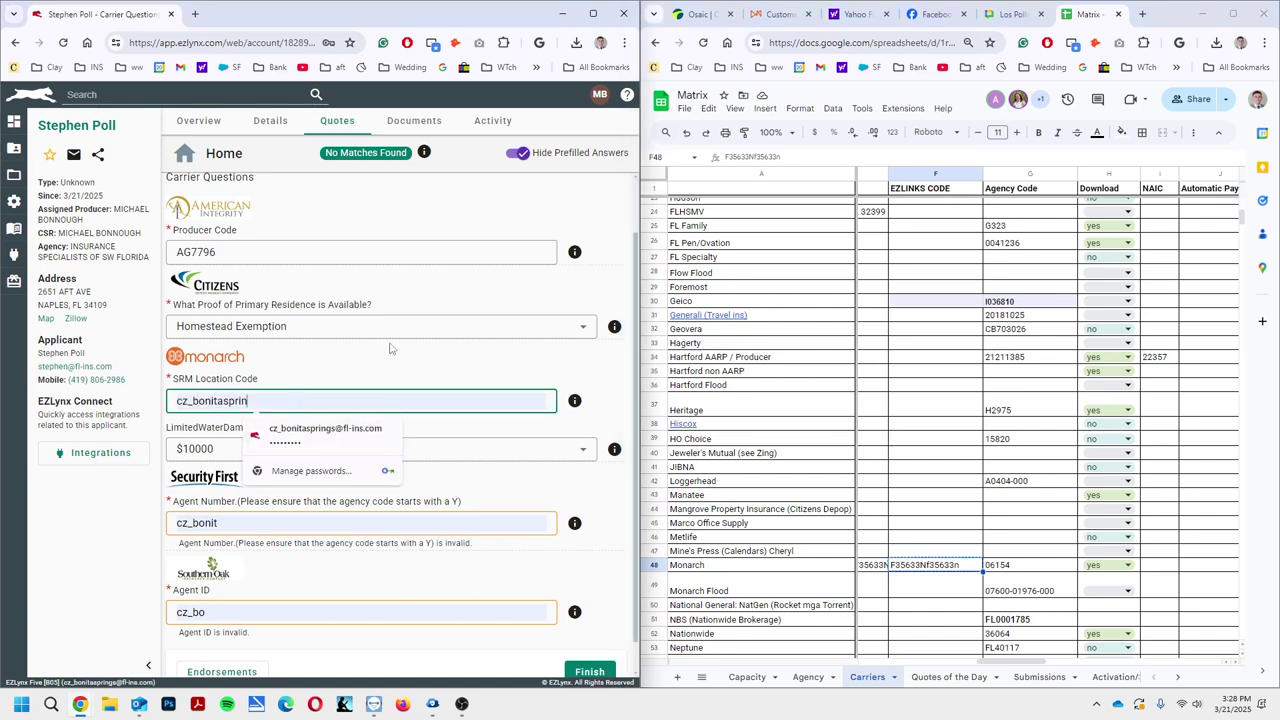
key(ctrl+v)
click(340, 379)
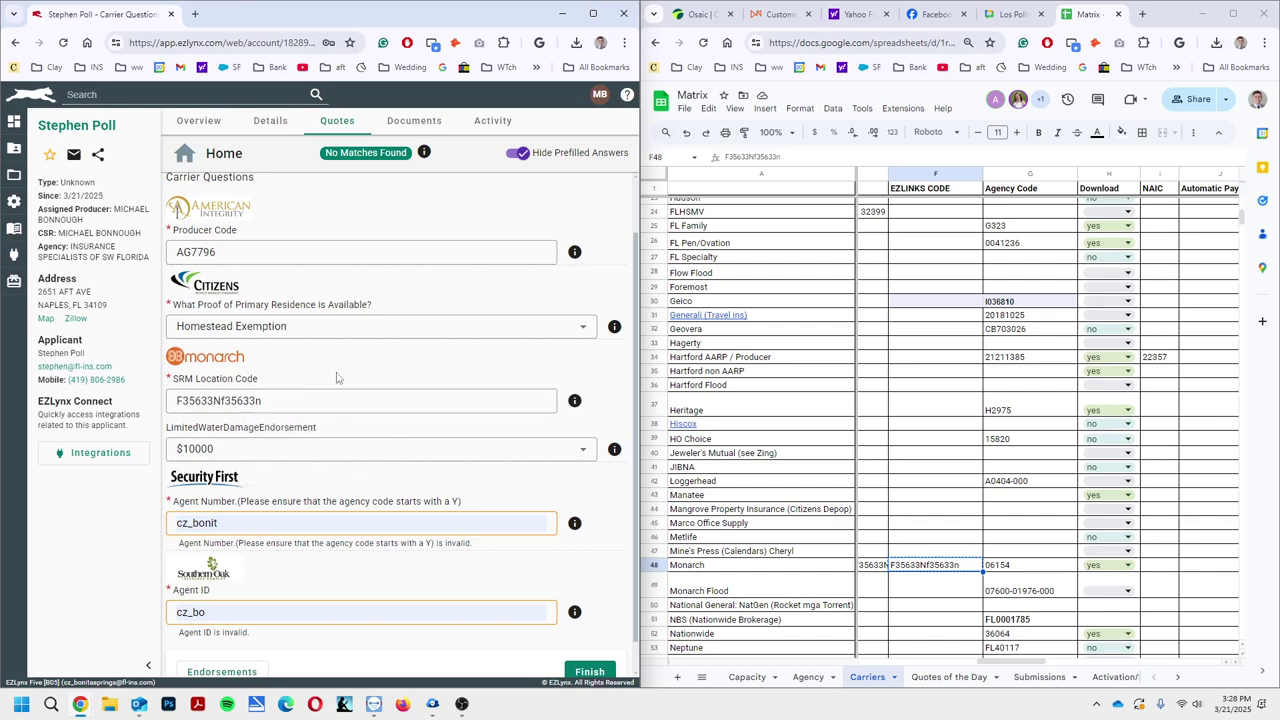
Replace the agent number with Security First's code from cell F68
scroll(350, 405, down, 1)
scroll(975, 540, down, 7)
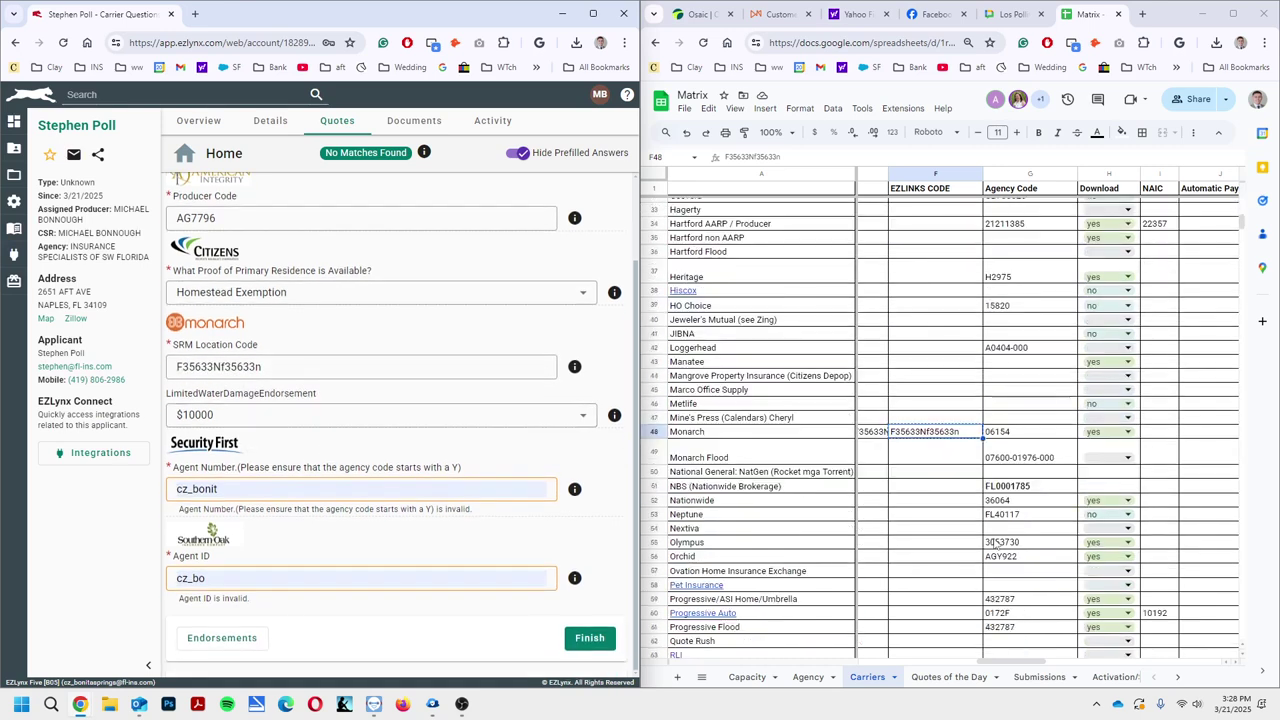
click(927, 536)
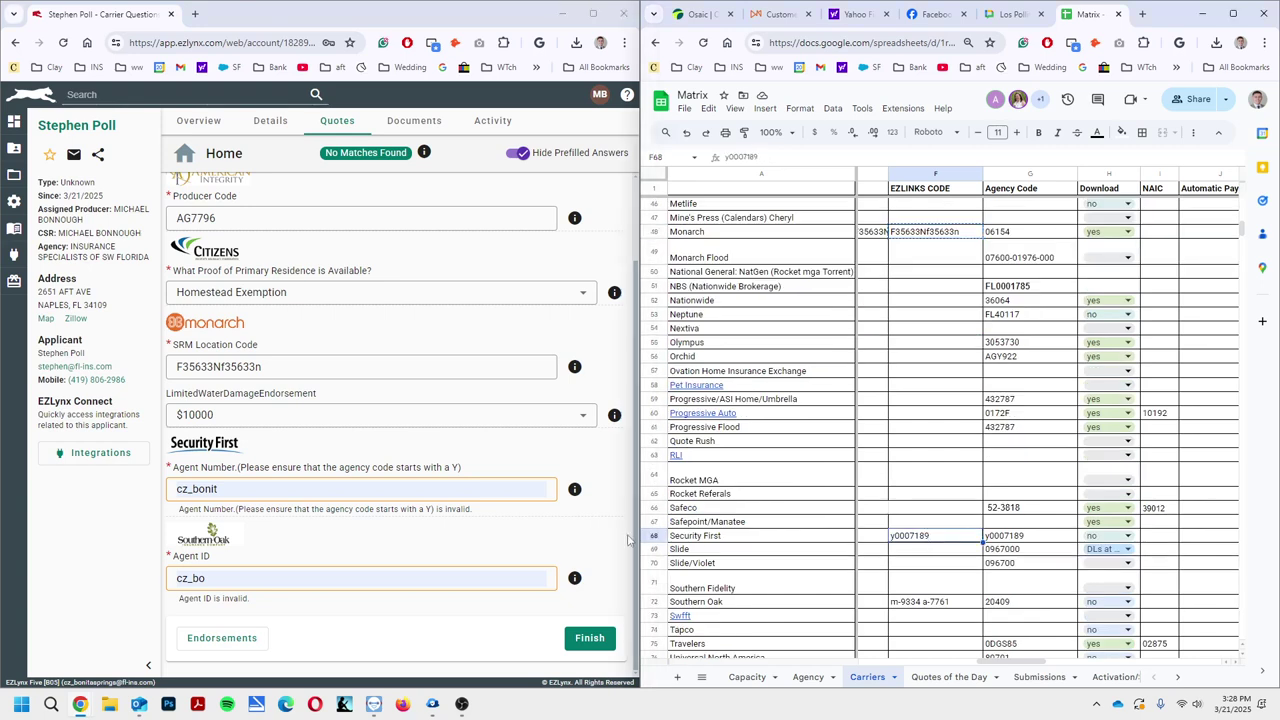
double_click(176, 490)
key(ctrl+v)
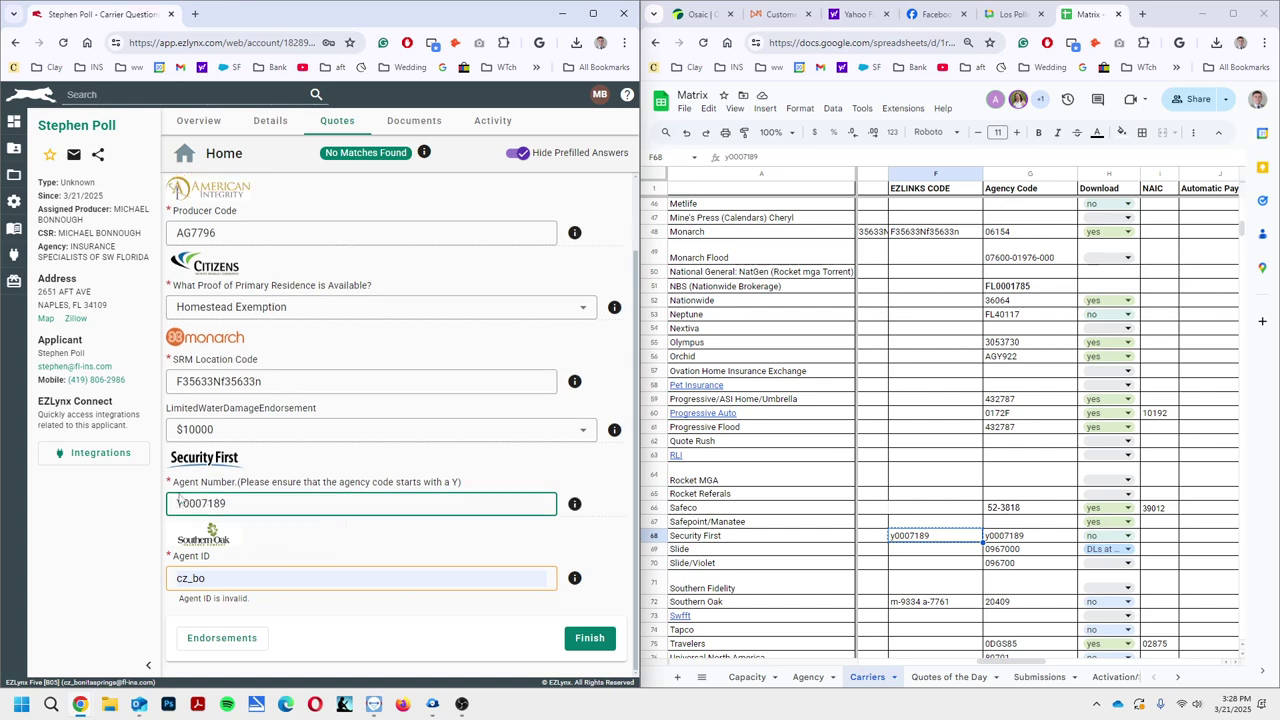
click(298, 540)
scroll(880, 446, down, 2)
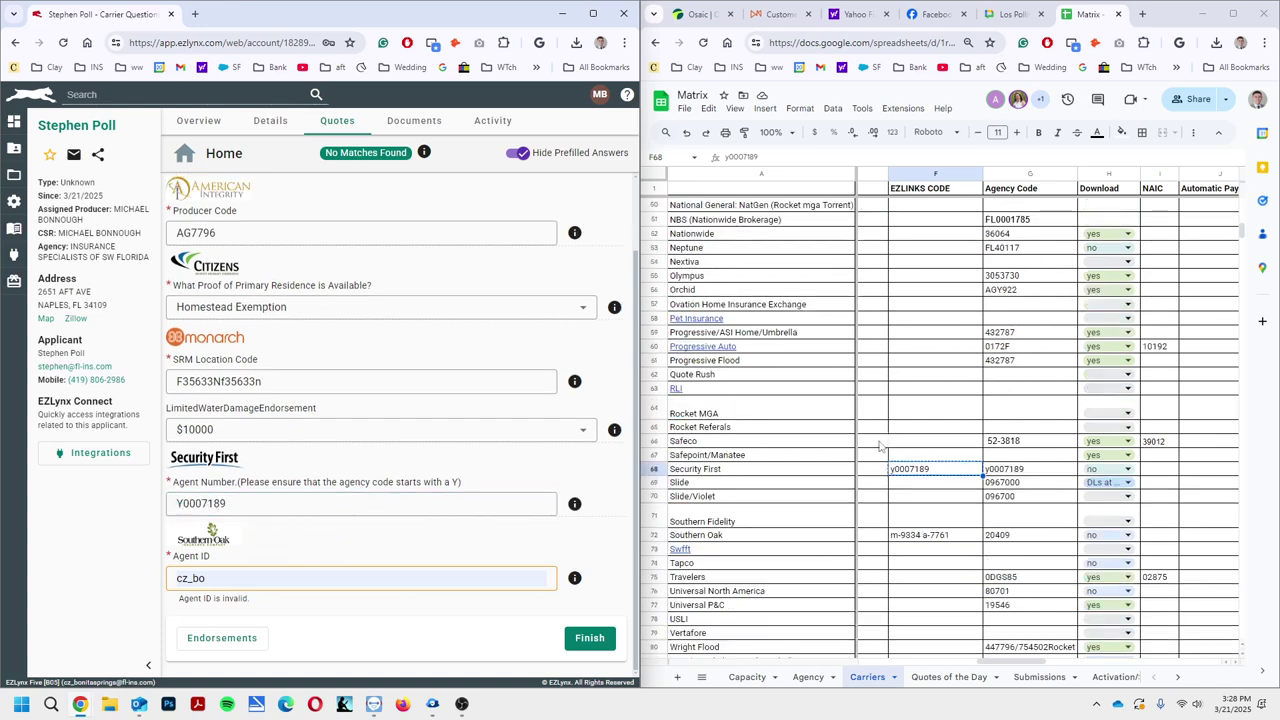
click(897, 538)
double_click(910, 534)
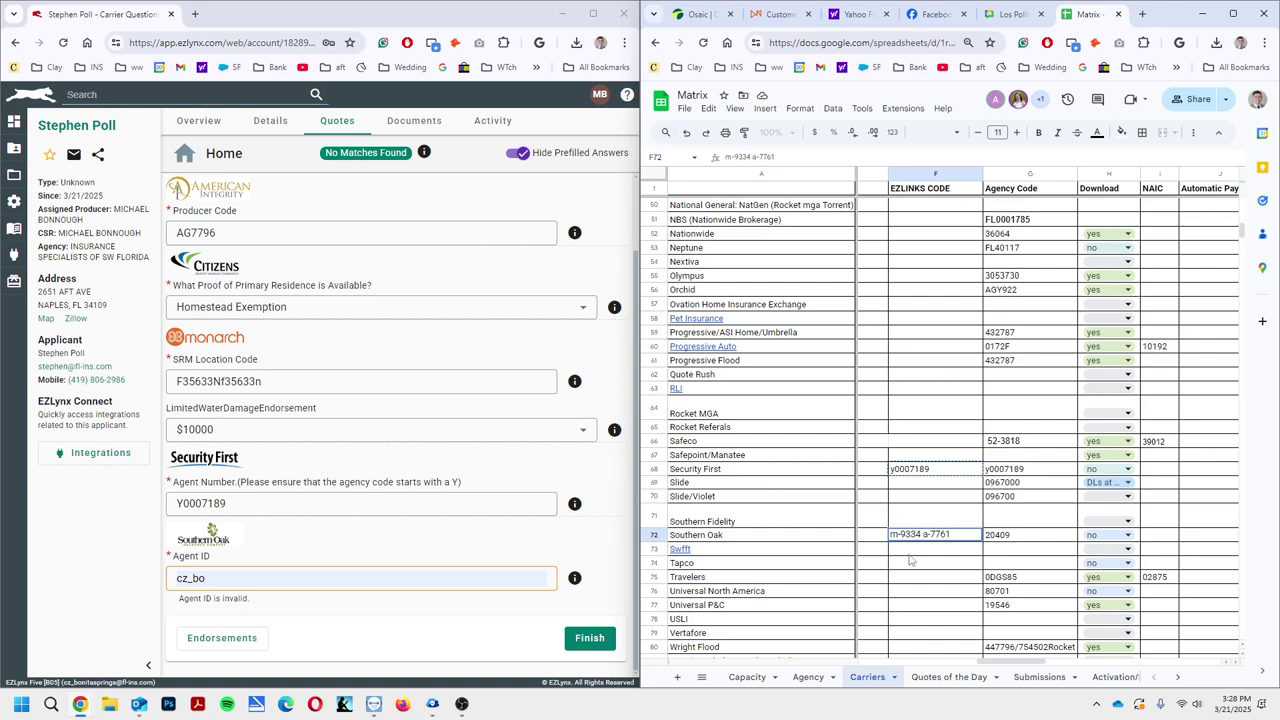
drag(258, 565, 96, 607)
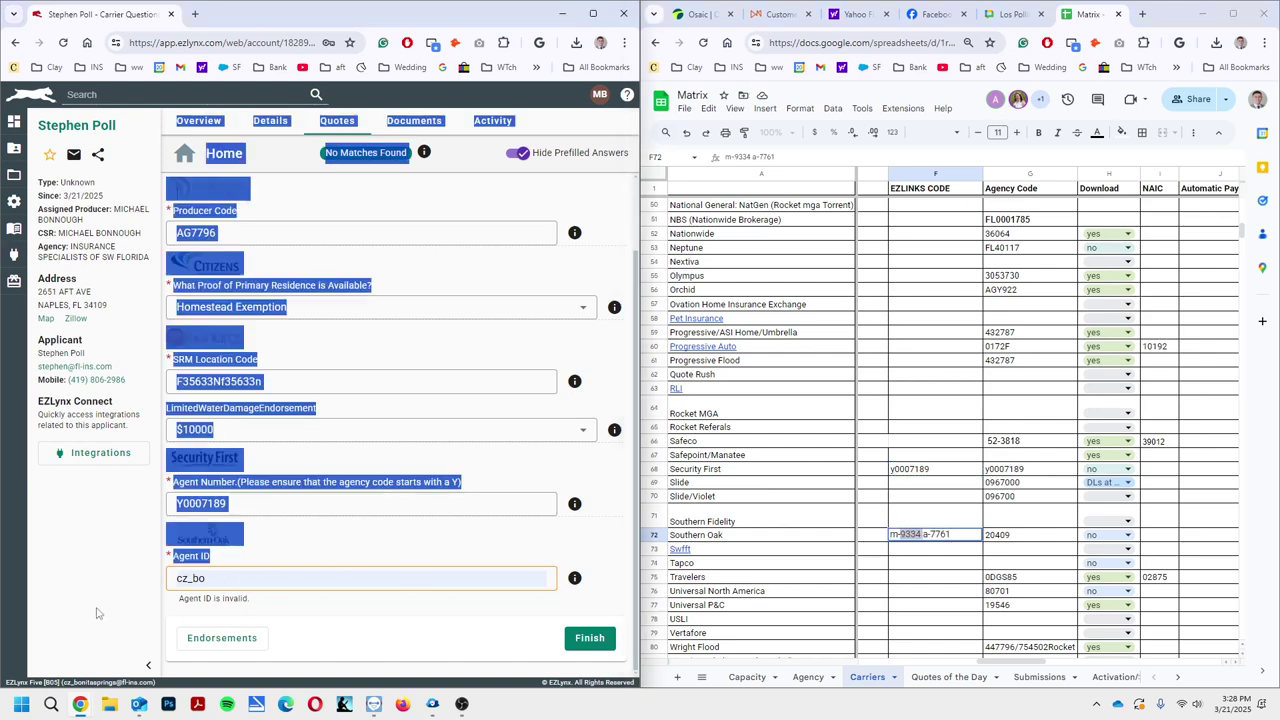
drag(174, 579, 210, 525)
key(ctrl+v)
click(375, 540)
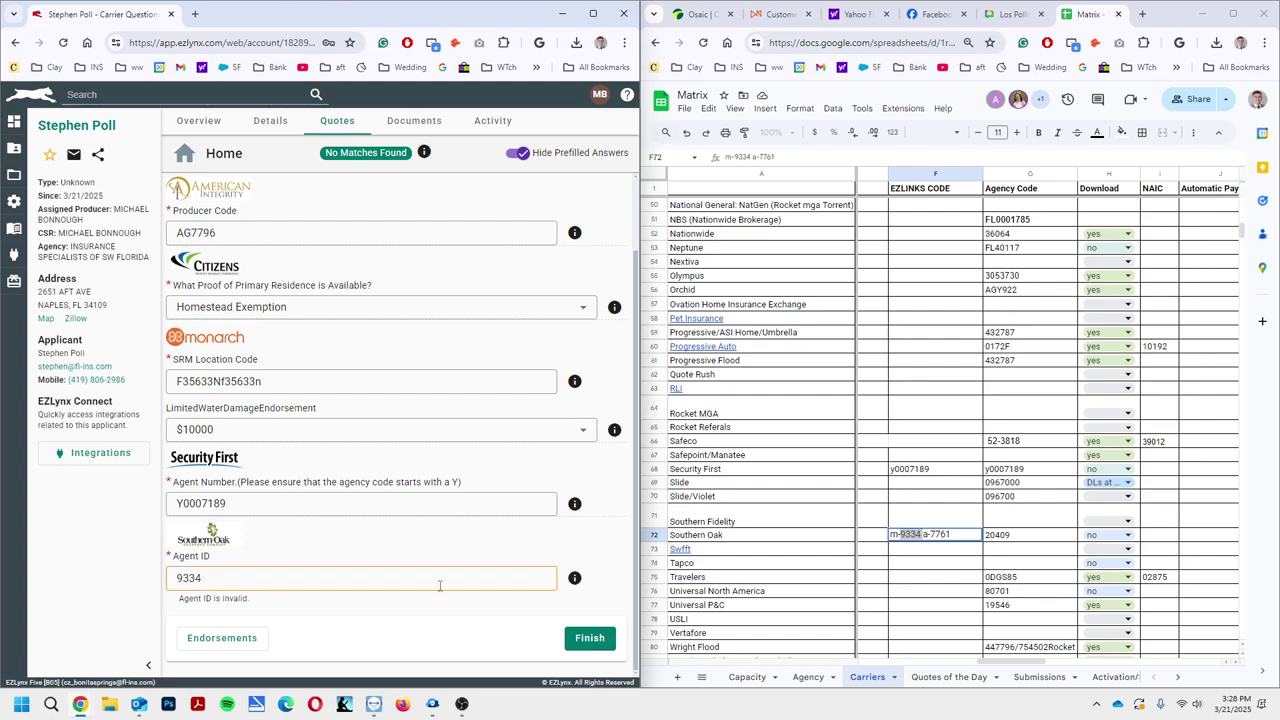
click(589, 638)
Correct the Southern Oak Agent ID to 9334, finish validation, and go to Submit to Carriers
key(super+Up)
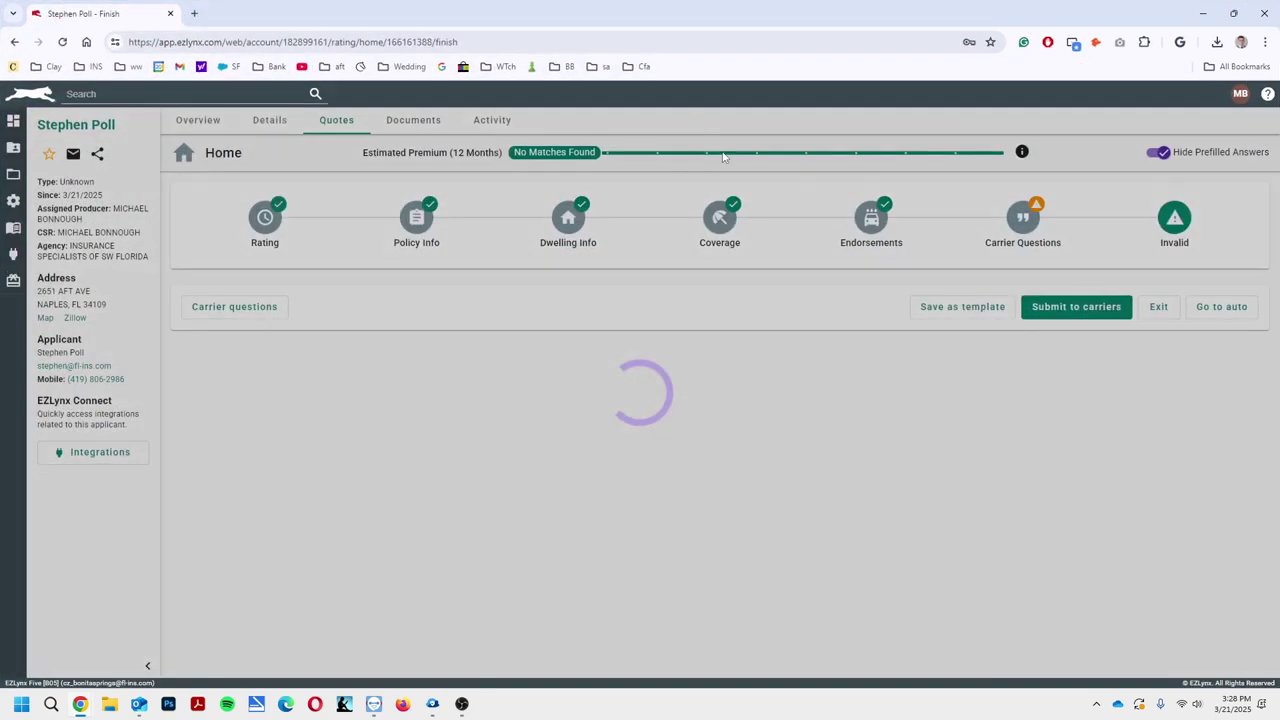
click(532, 348)
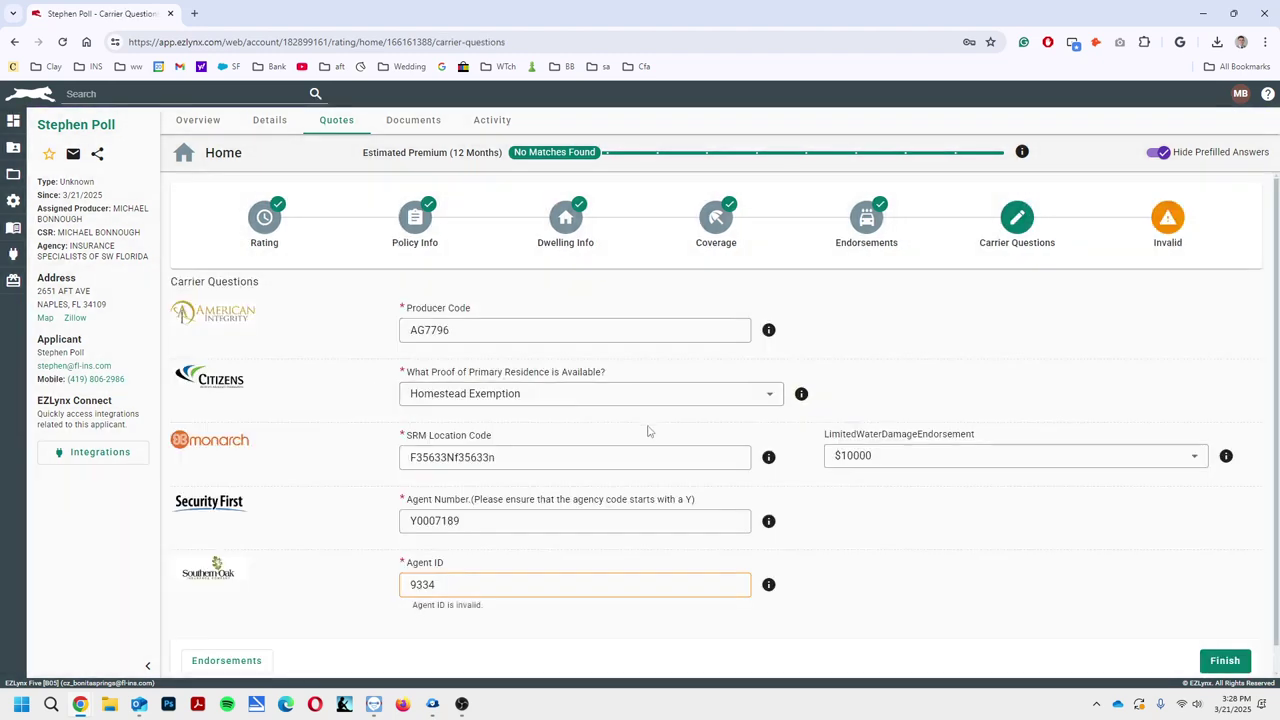
scroll(560, 523, down, 1)
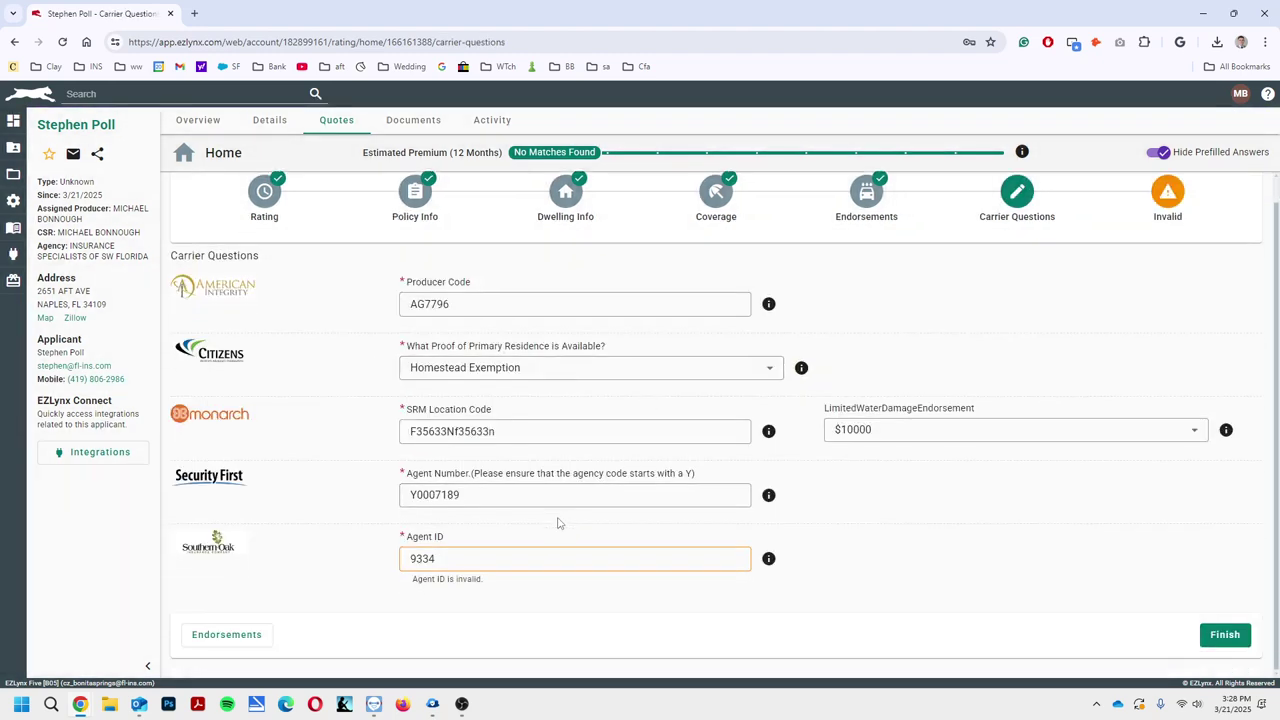
click(453, 558)
click(1007, 535)
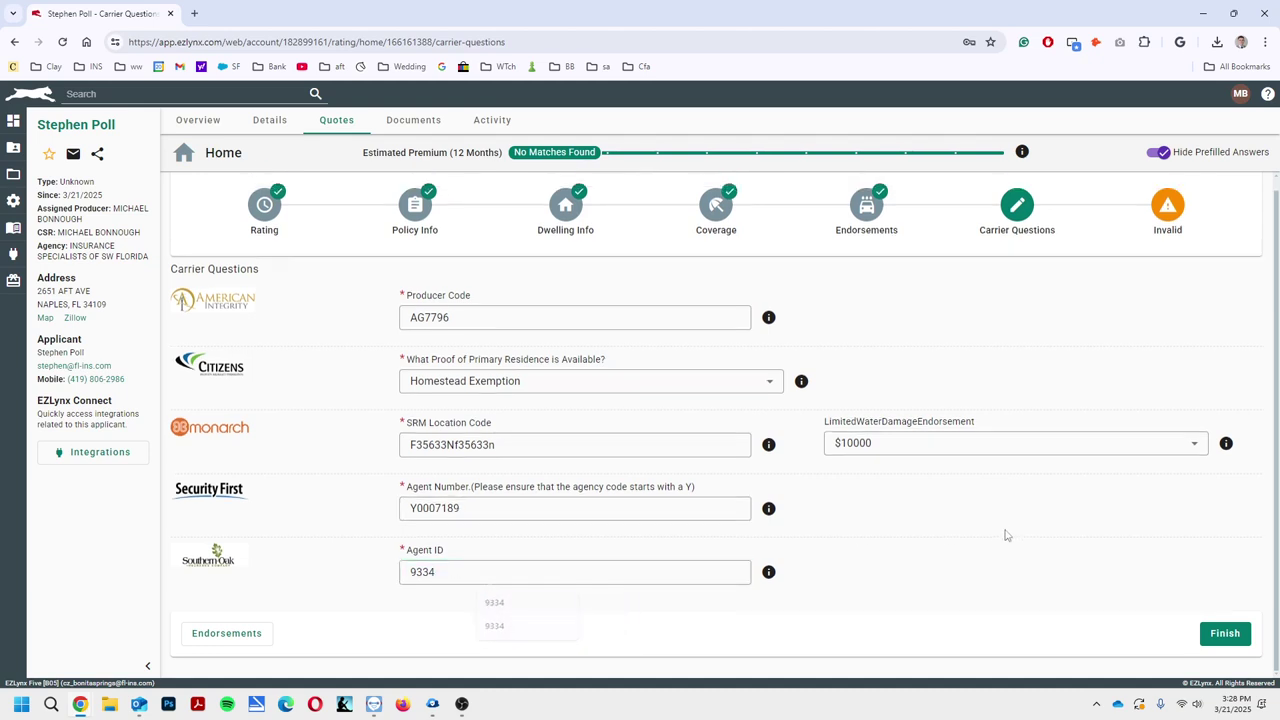
click(1225, 633)
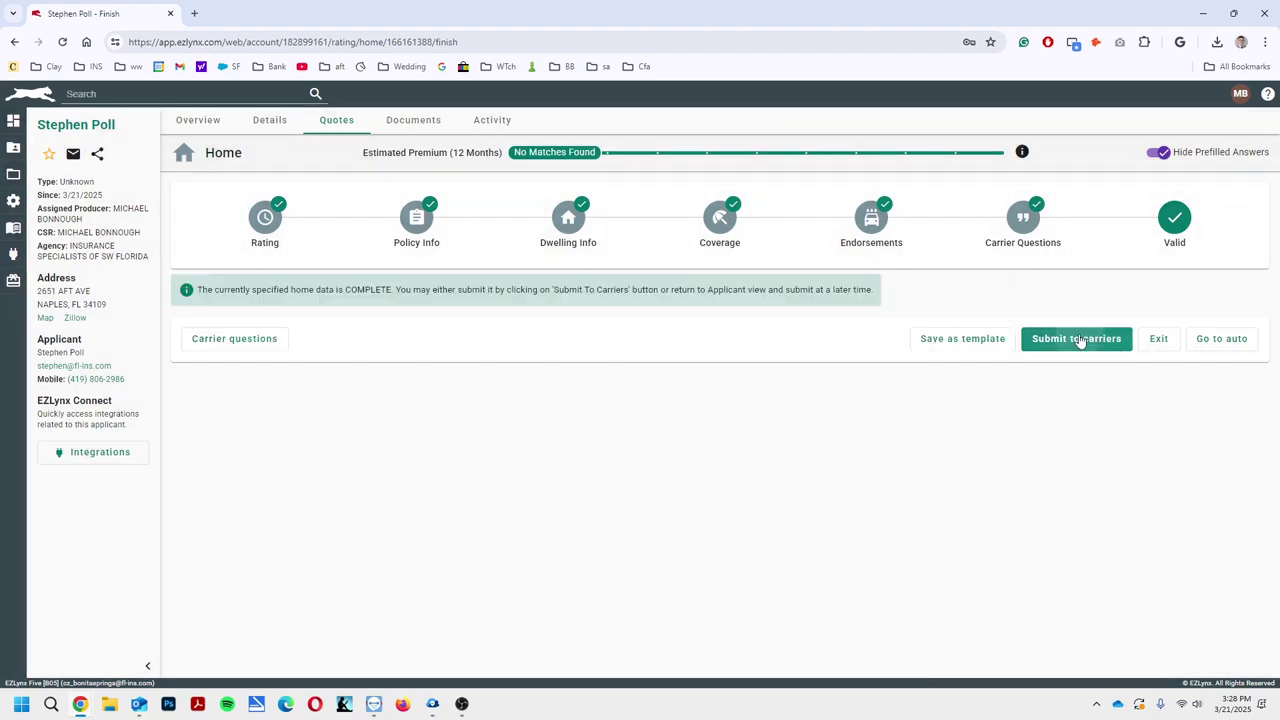
click(1074, 337)
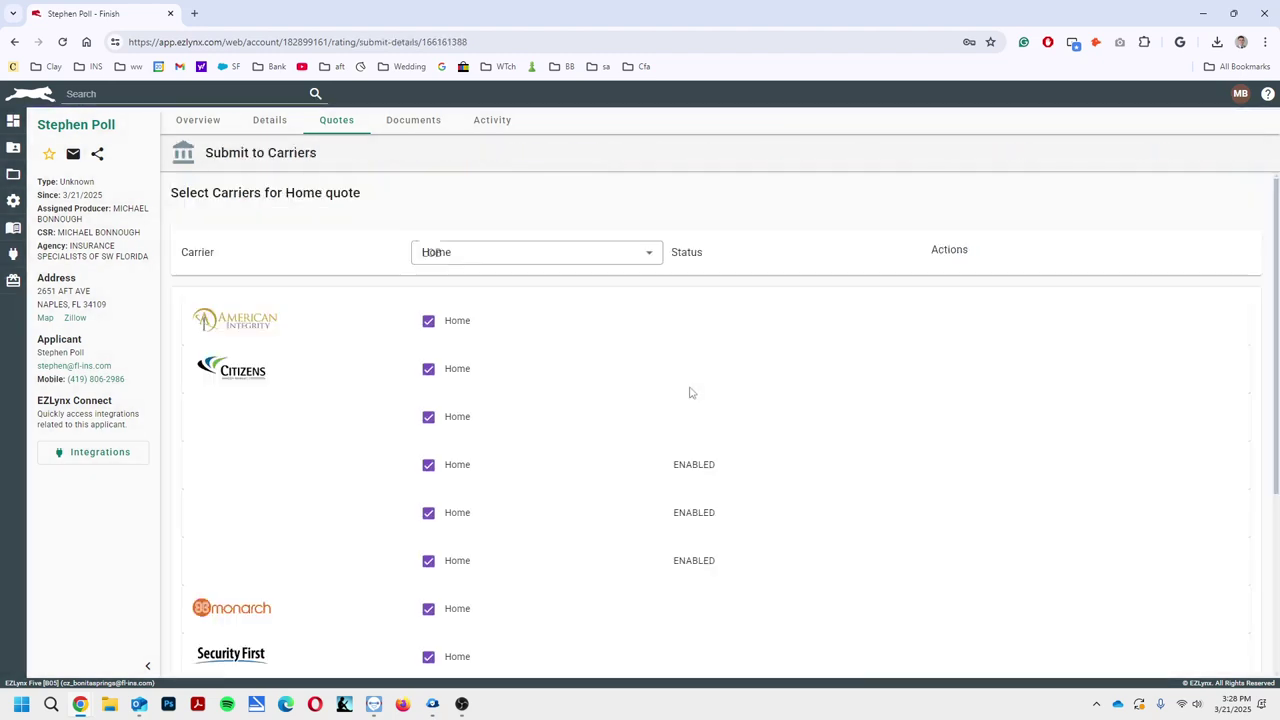
Scroll through the Quote Results premiums and highlight the Citizens WLM error message
scroll(681, 498, down, 3)
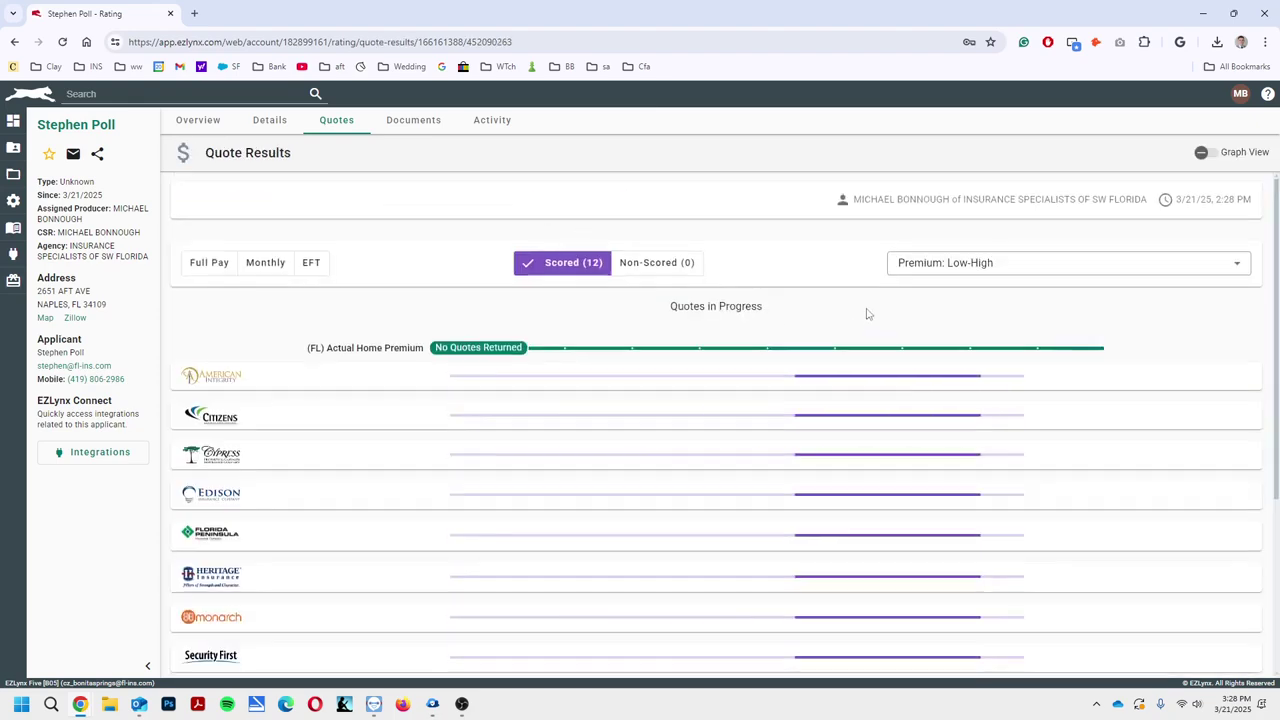
scroll(723, 317, down, 3)
scroll(677, 523, up, 3)
scroll(740, 498, down, 3)
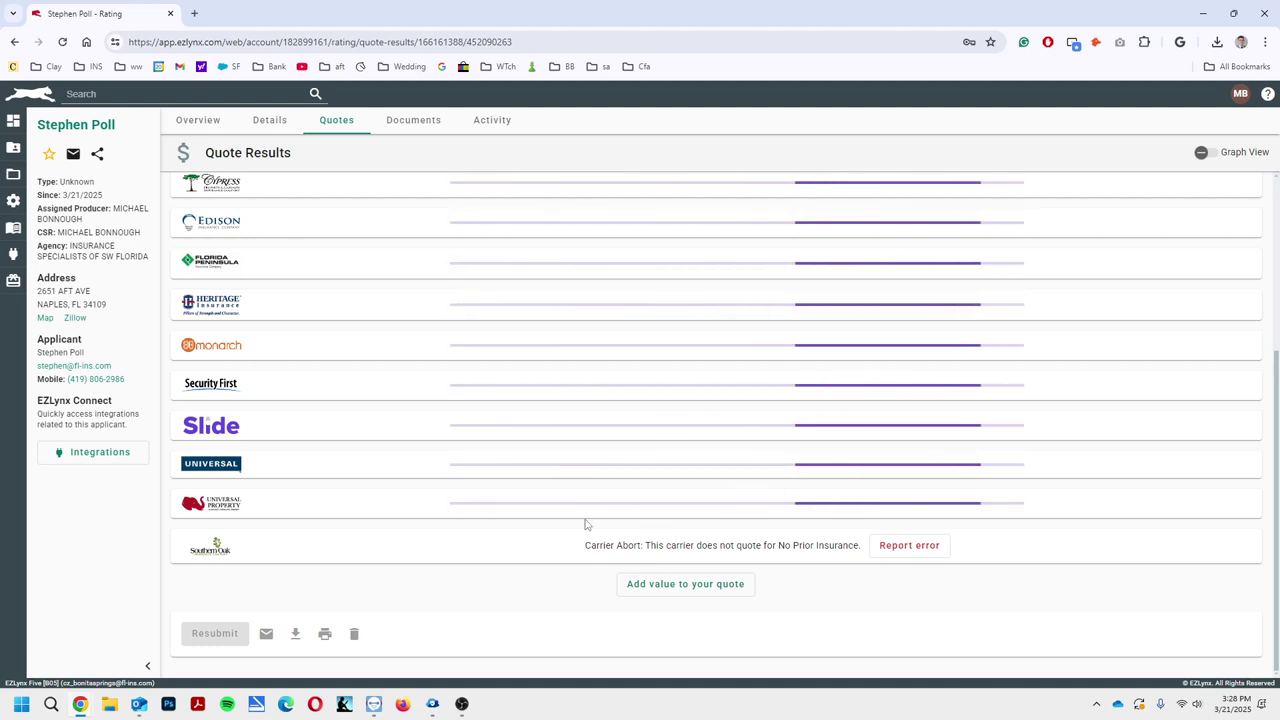
scroll(646, 488, up, 2)
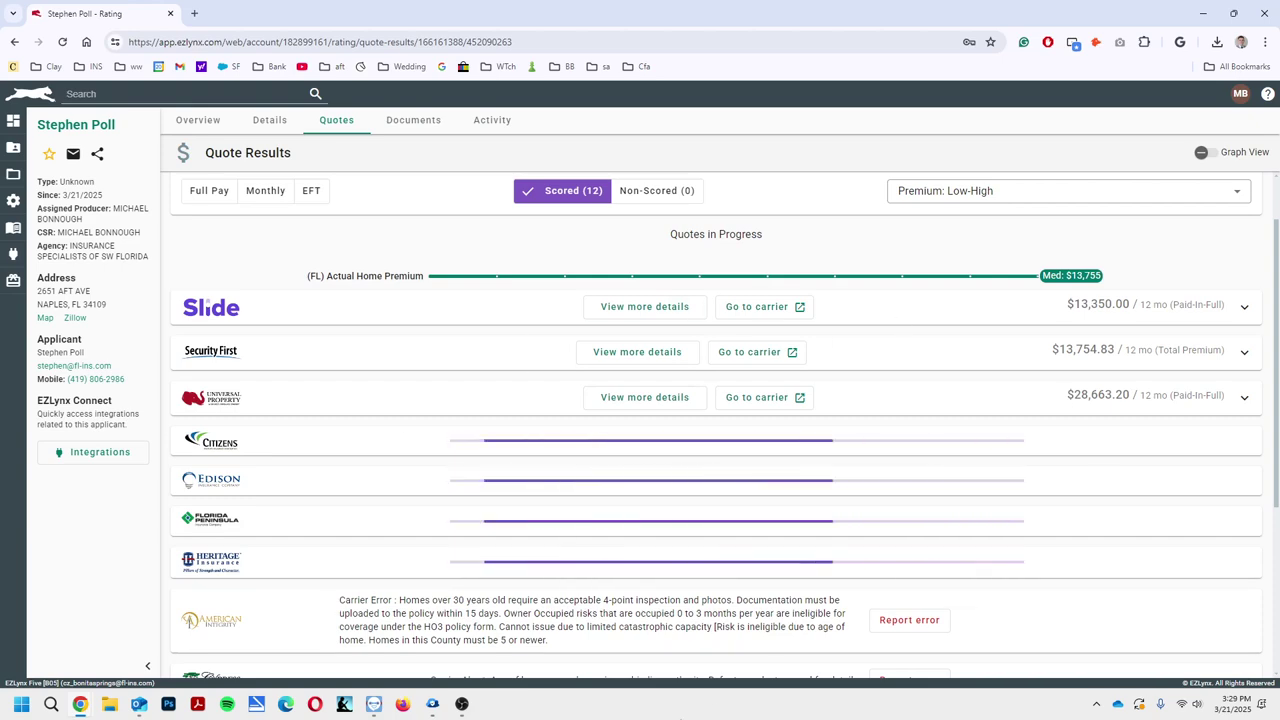
scroll(578, 613, down, 2)
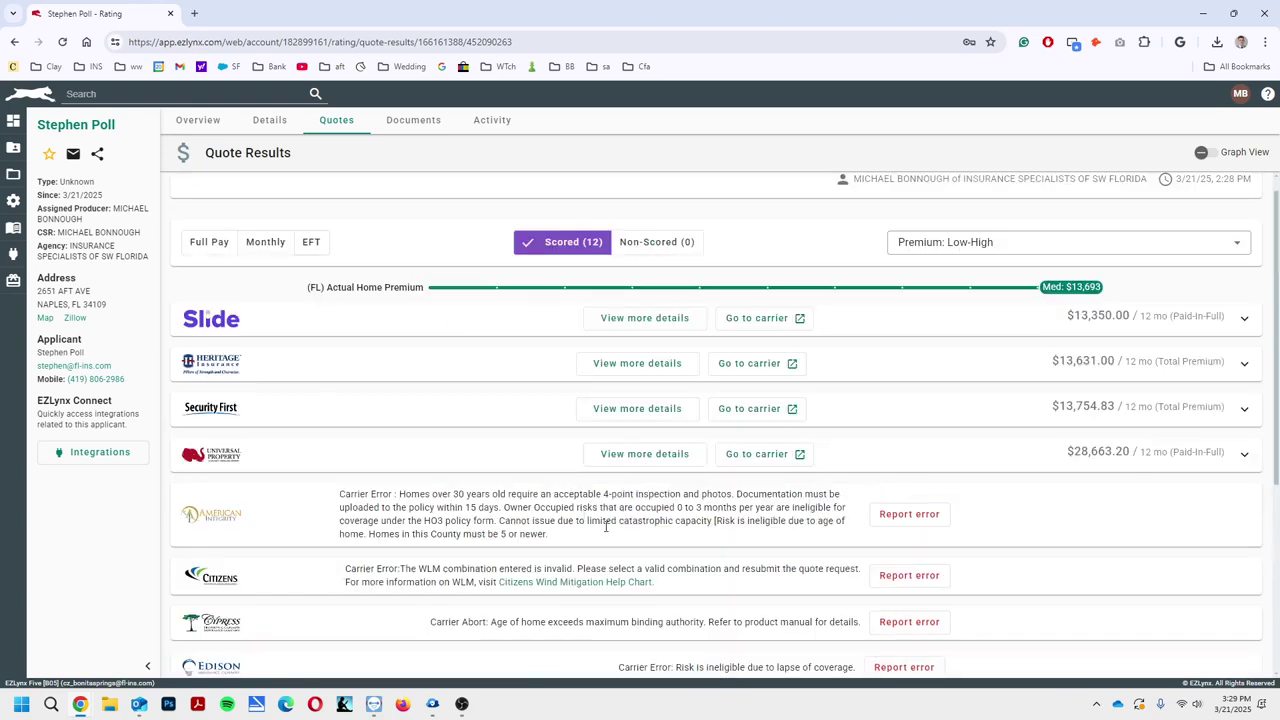
scroll(652, 513, up, 1)
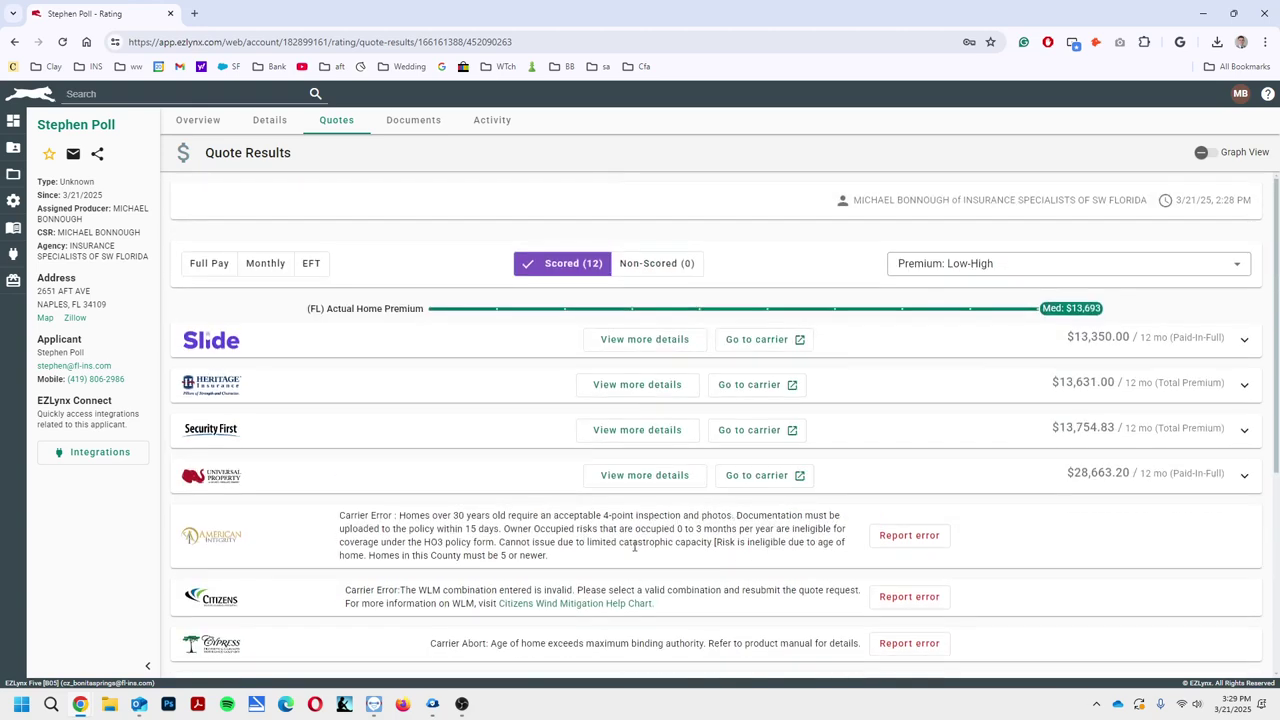
scroll(634, 547, down, 1)
drag(408, 526, 625, 528)
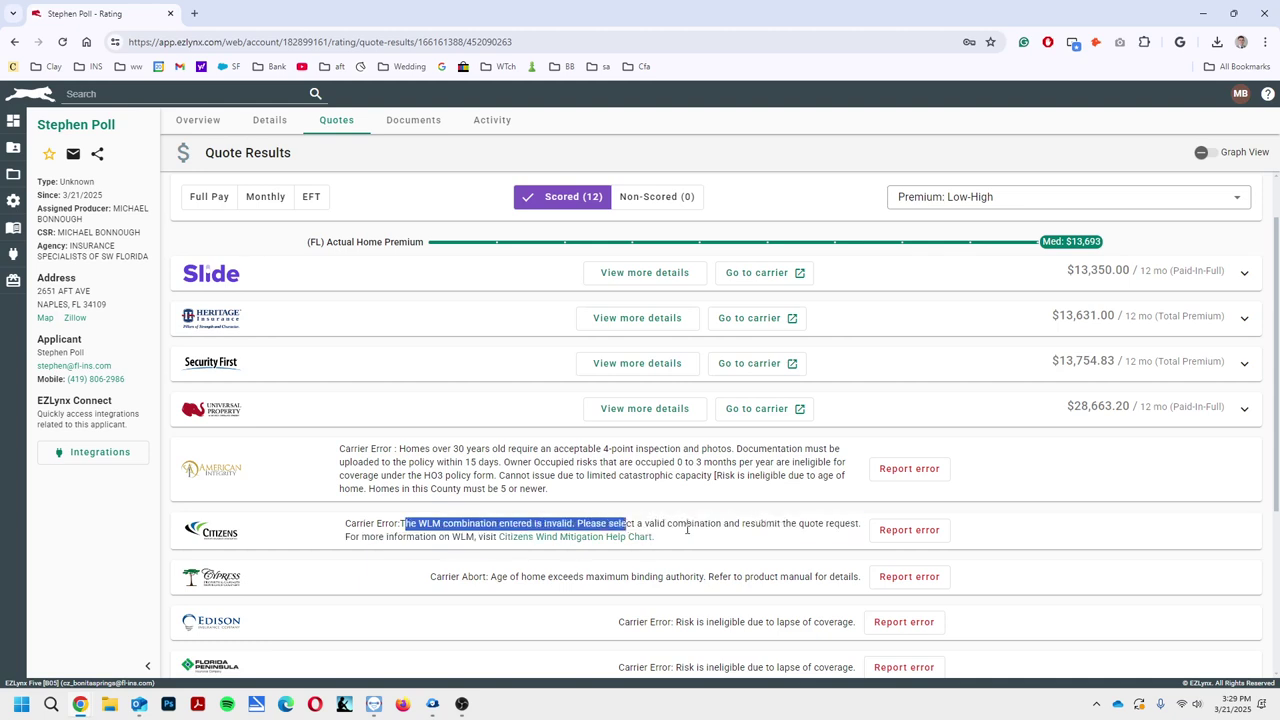
scroll(382, 302, up, 1)
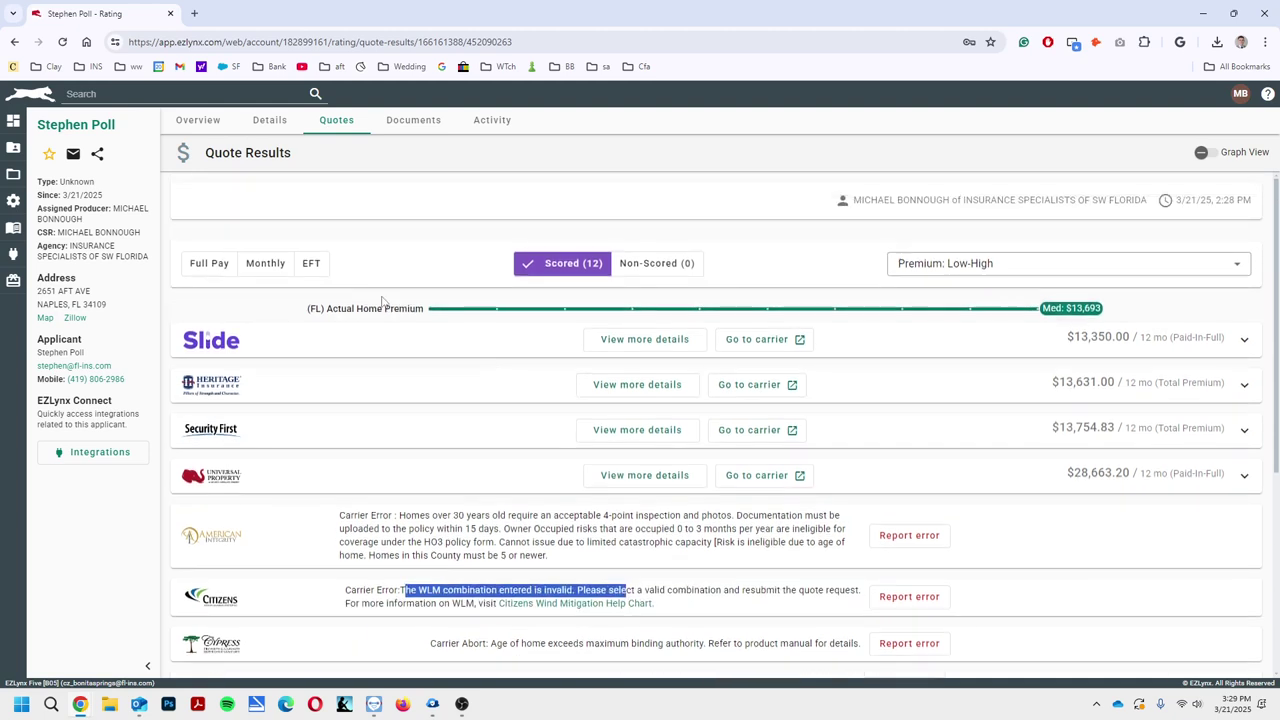
Reopen the home application from the account overview and return to the dwelling info step
click(219, 124)
click(853, 239)
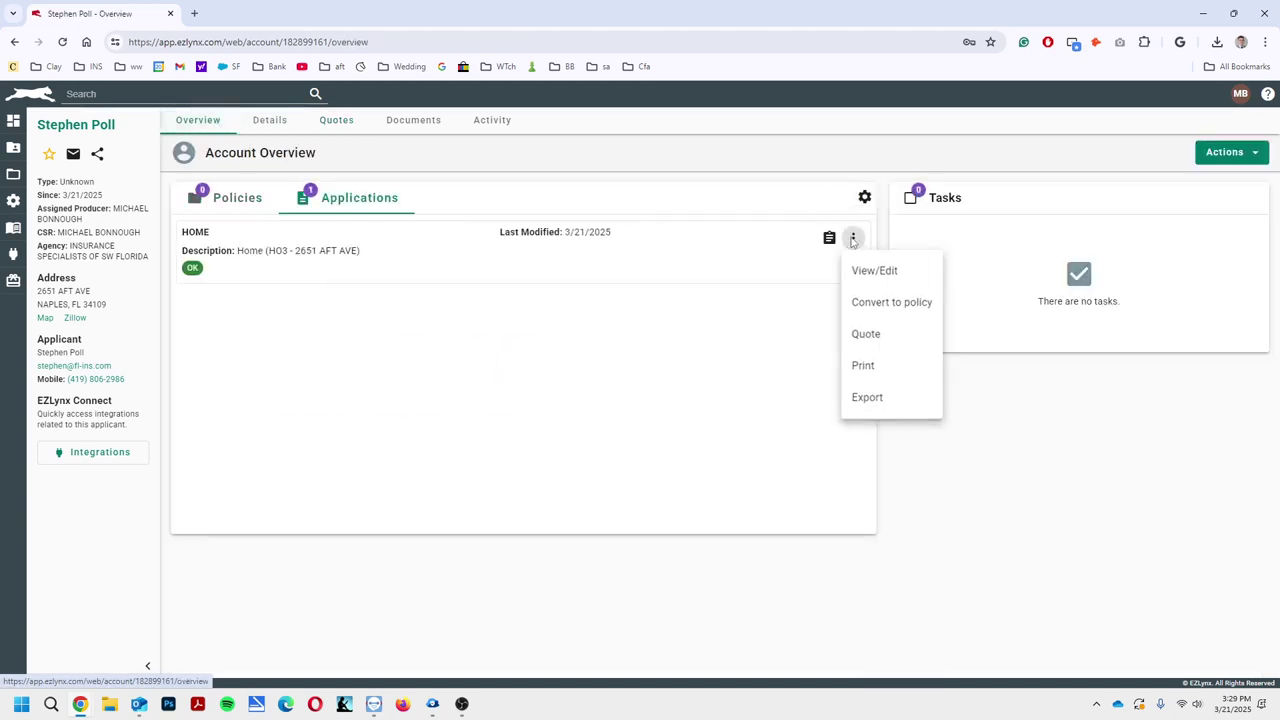
click(872, 270)
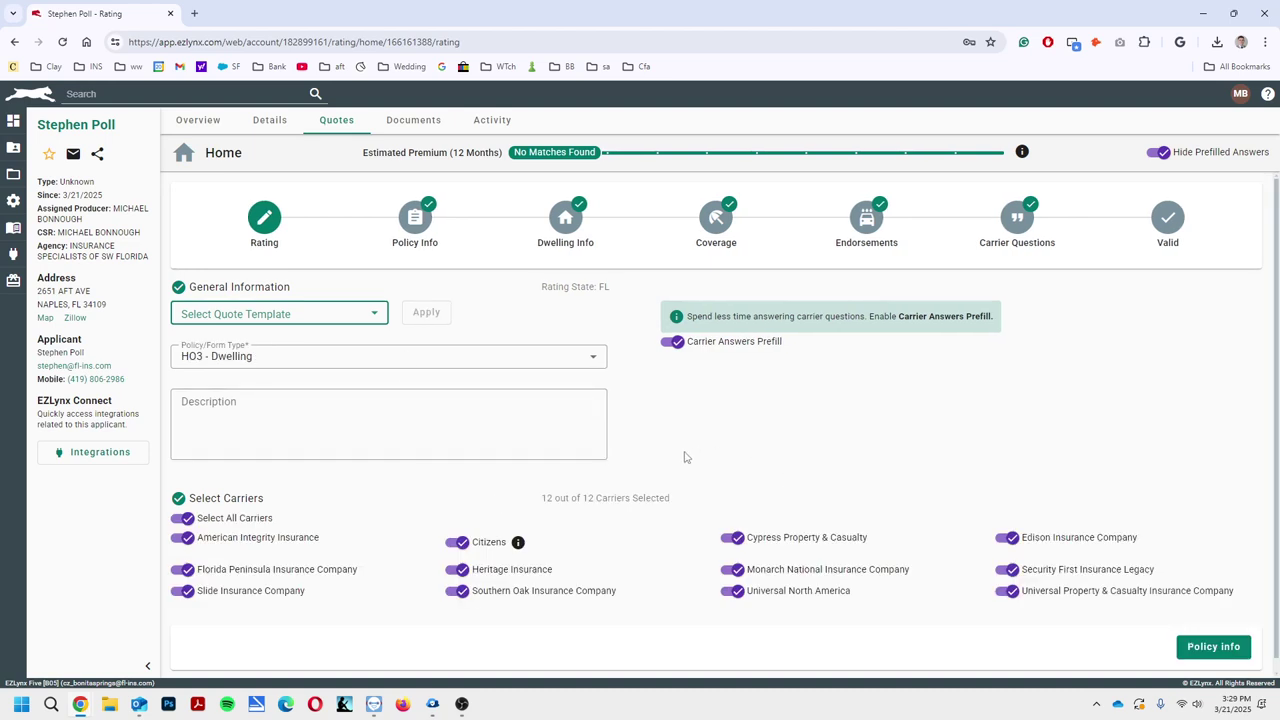
click(416, 238)
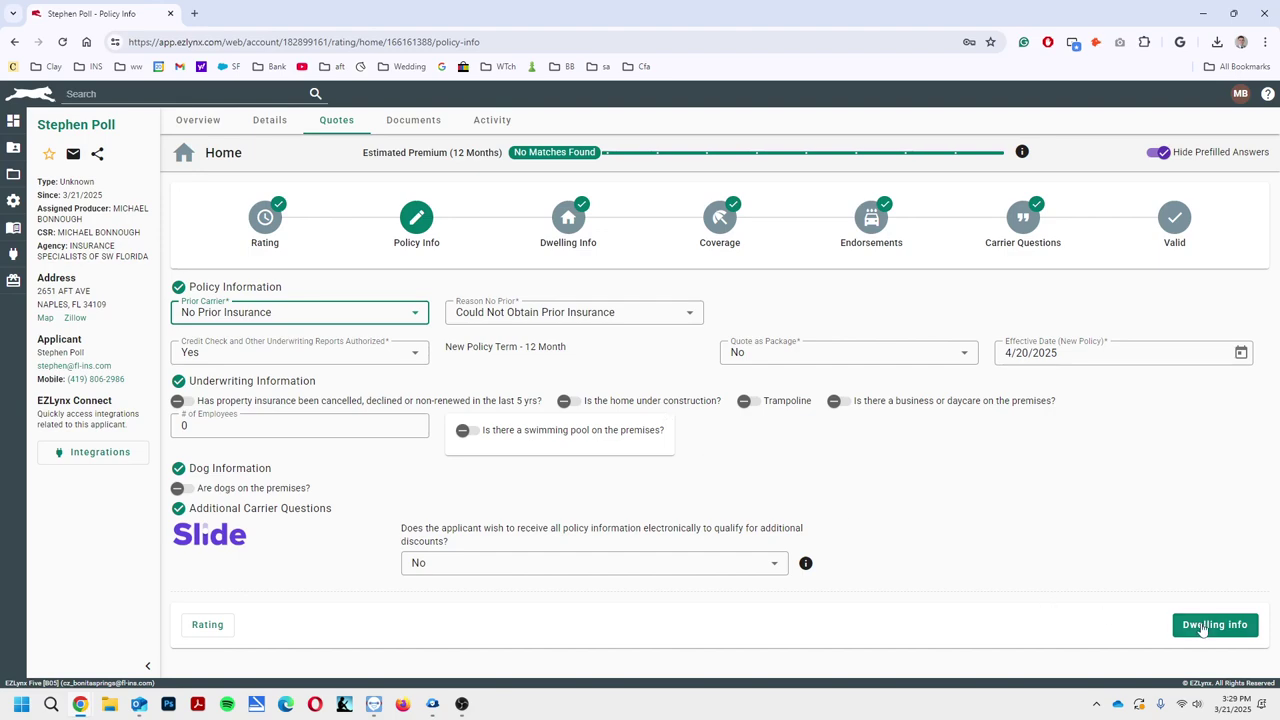
click(1203, 627)
Mark the wind mitigation inspection as done, leaving terrain and roof covering unchanged
scroll(632, 432, down, 3)
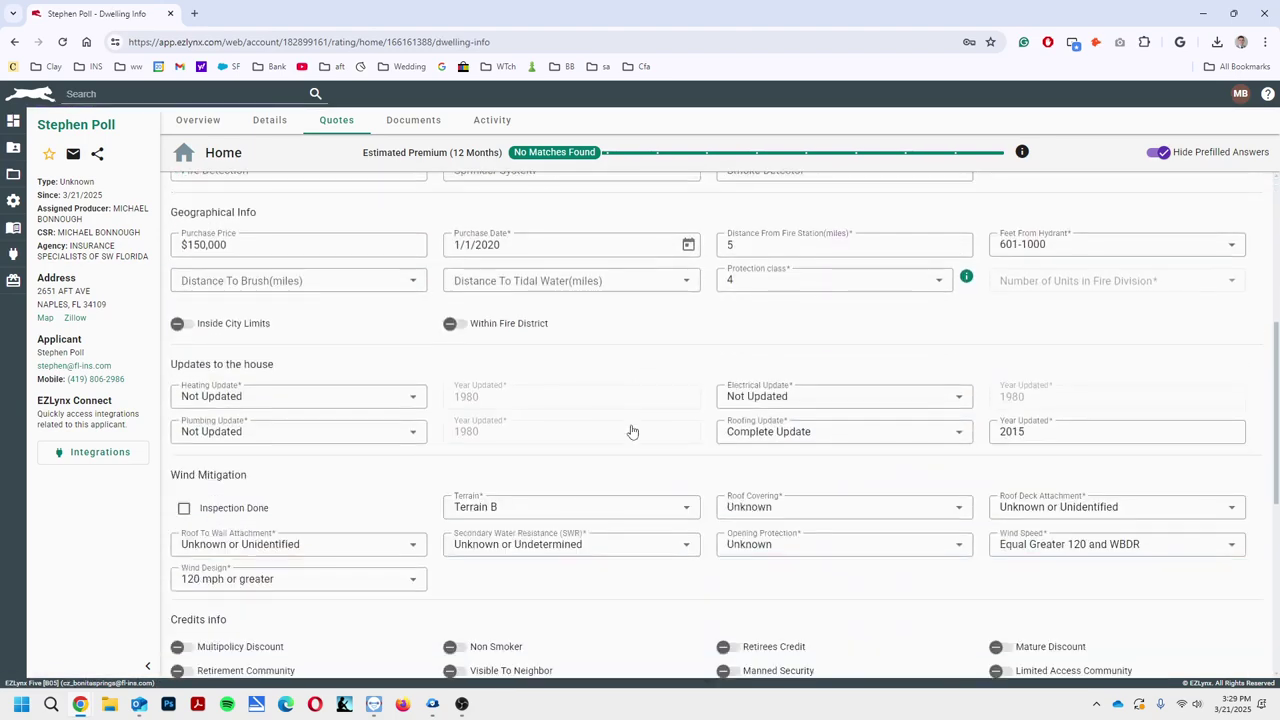
scroll(632, 432, down, 2)
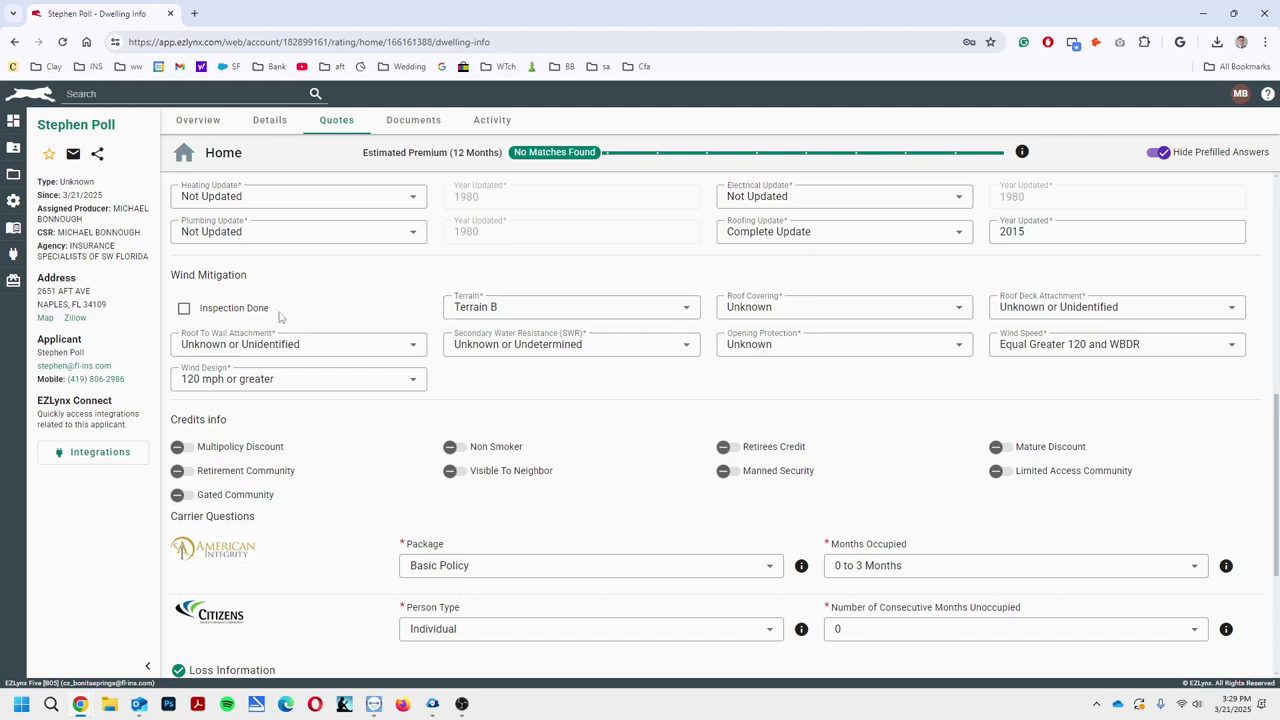
double_click(228, 312)
click(229, 312)
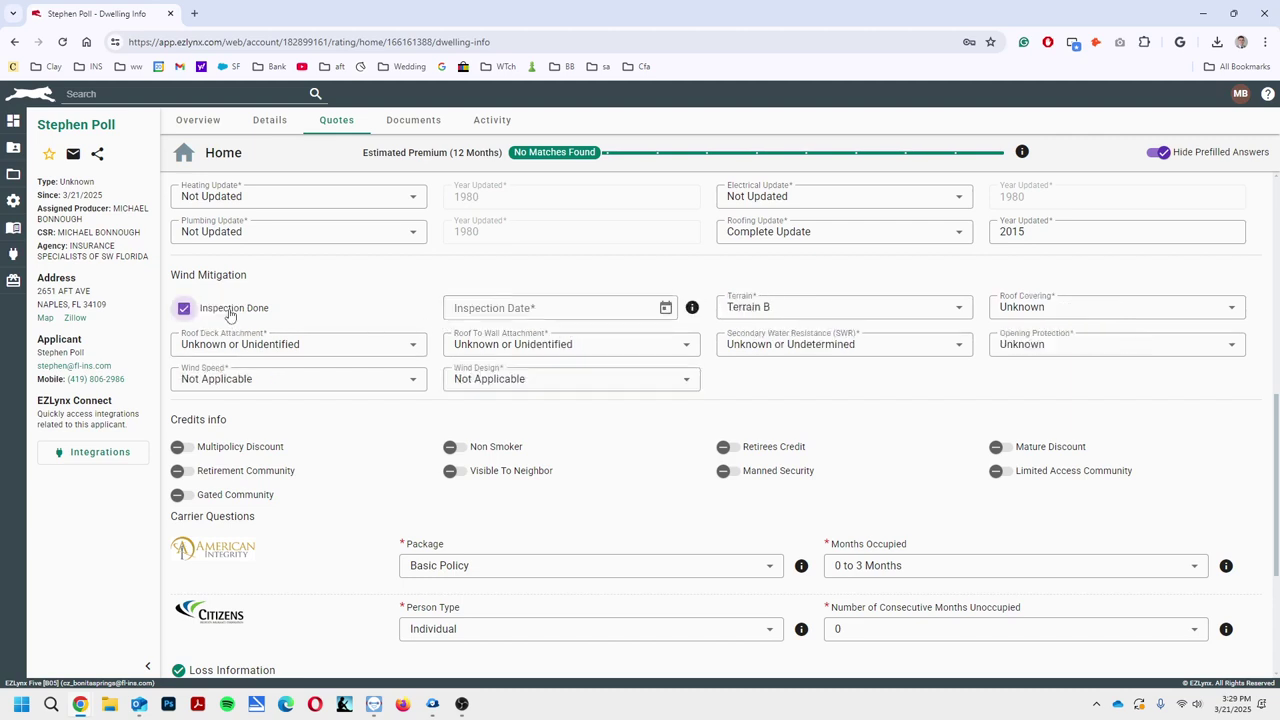
click(231, 313)
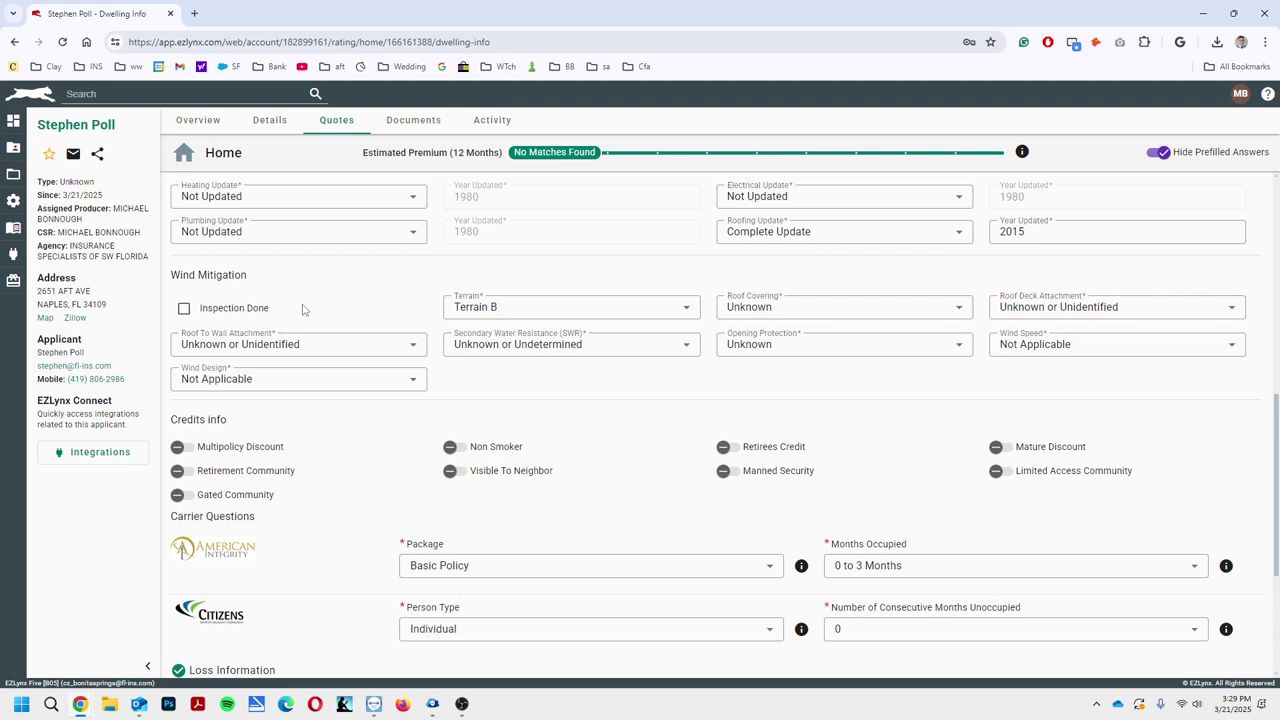
click(514, 310)
click(251, 318)
click(250, 320)
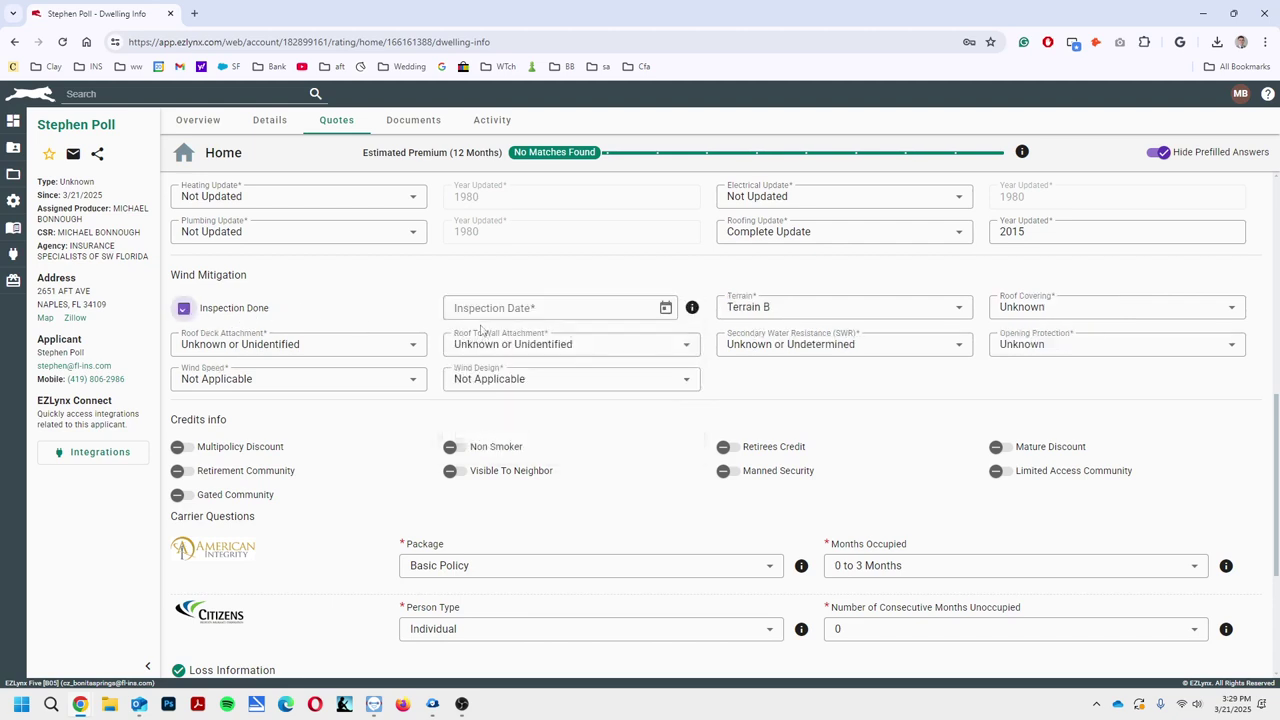
click(1045, 315)
click(620, 382)
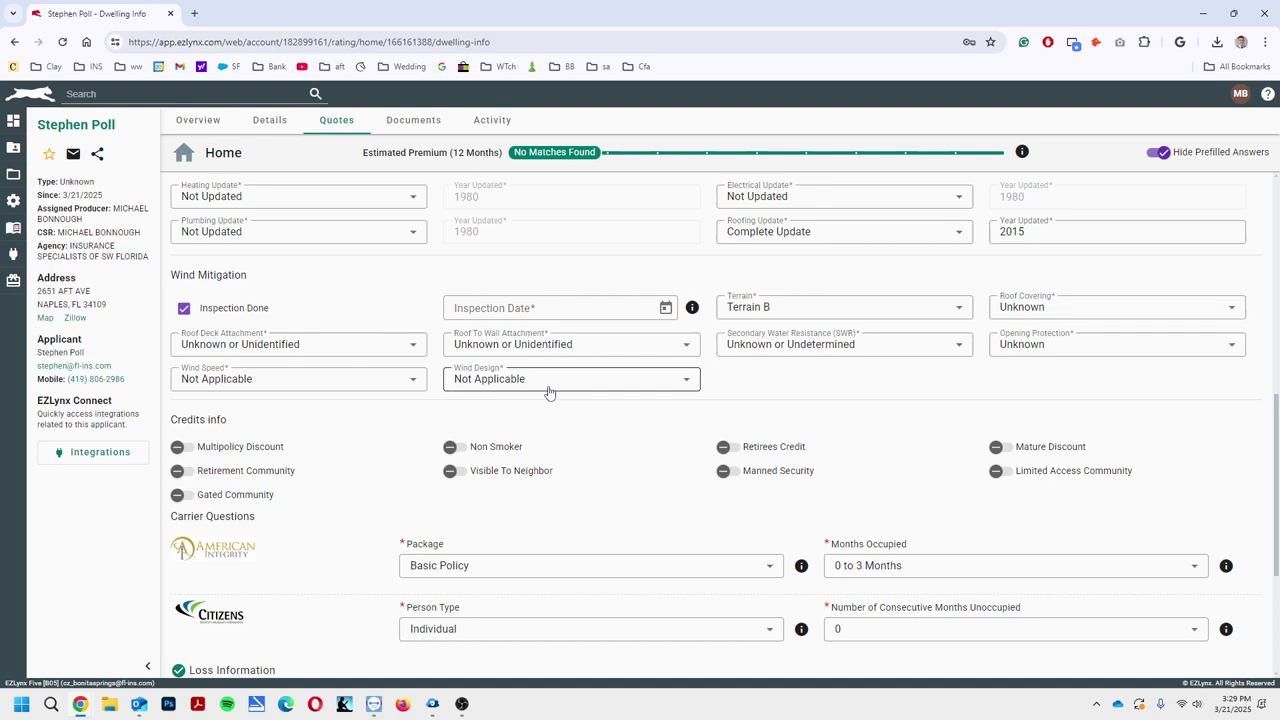
scroll(1006, 423, down, 3)
click(1210, 640)
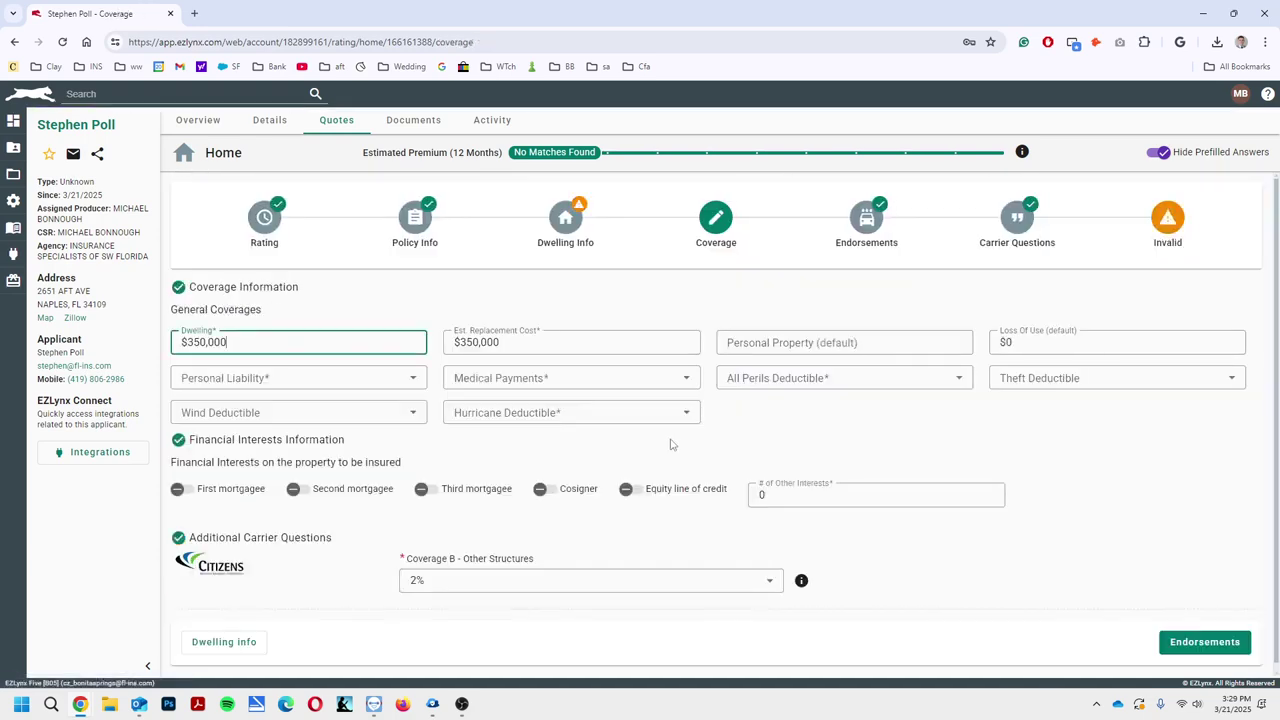
Enter the 01/01/2025 inspection date and advance through coverage and endorsements to carrier questions
click(600, 245)
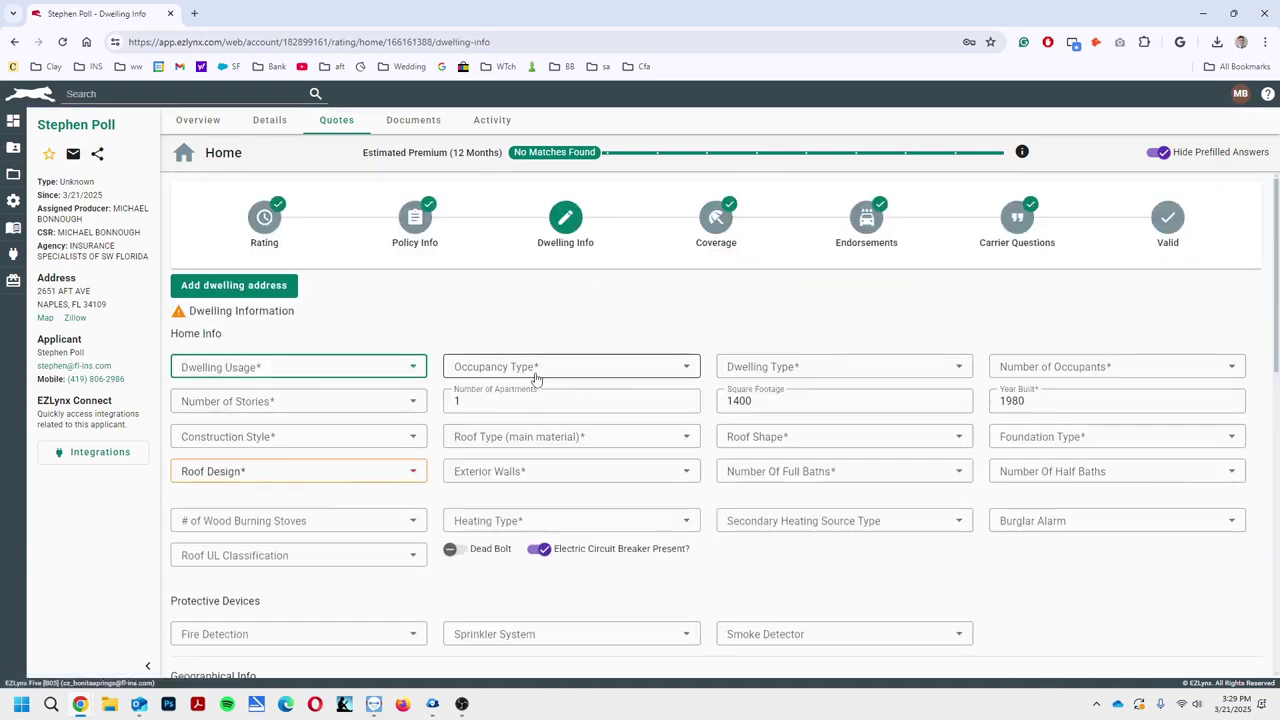
scroll(535, 390, down, 2)
scroll(535, 390, down, 5)
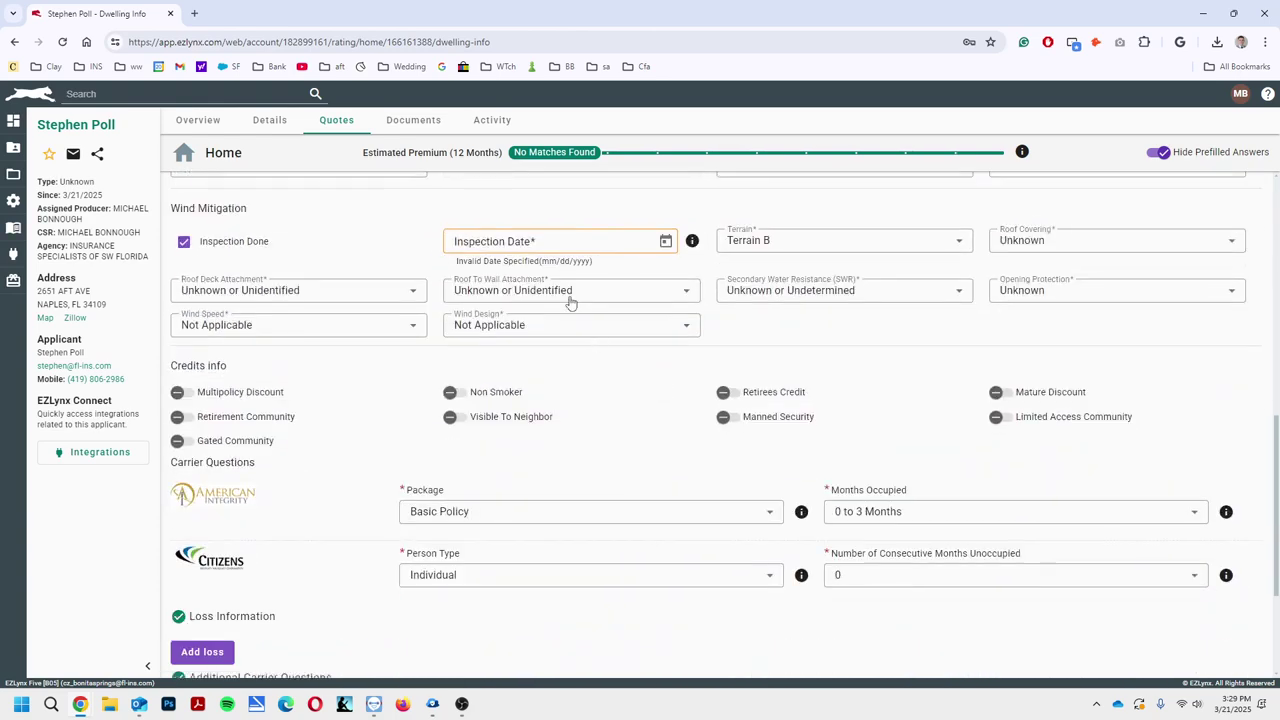
click(548, 237)
text(01/01/2025)
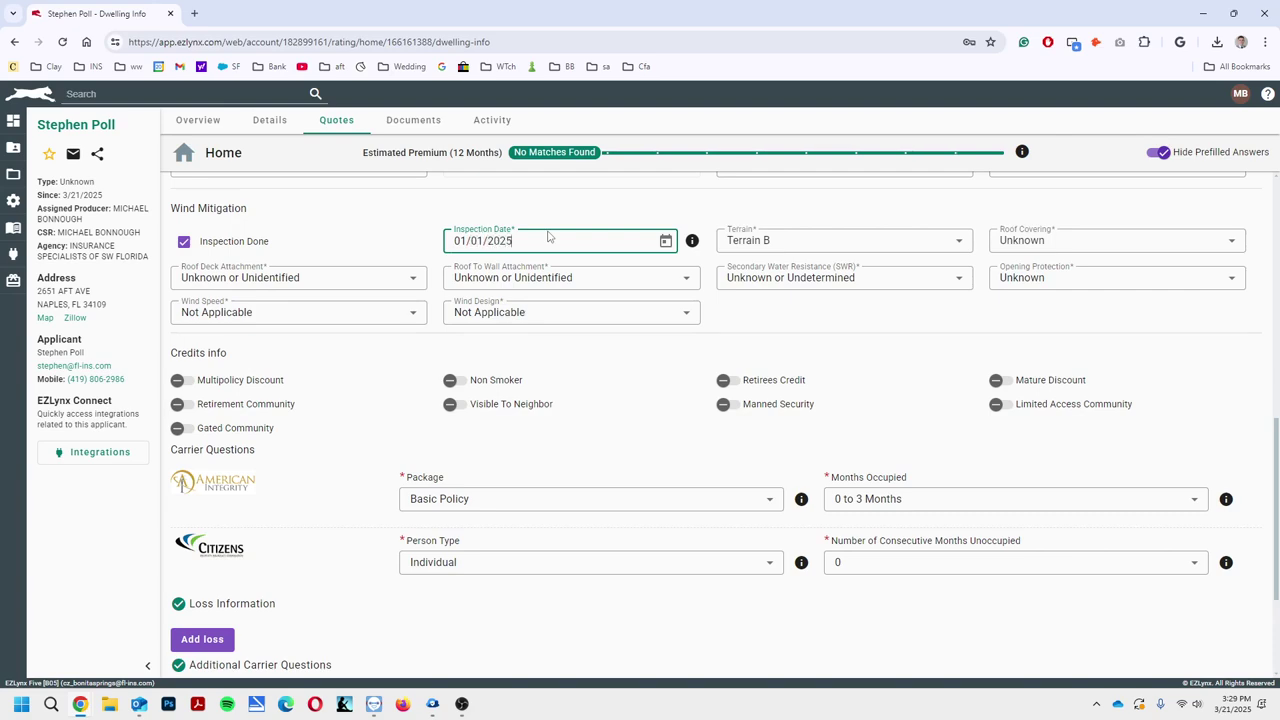
scroll(763, 371, down, 5)
click(1200, 632)
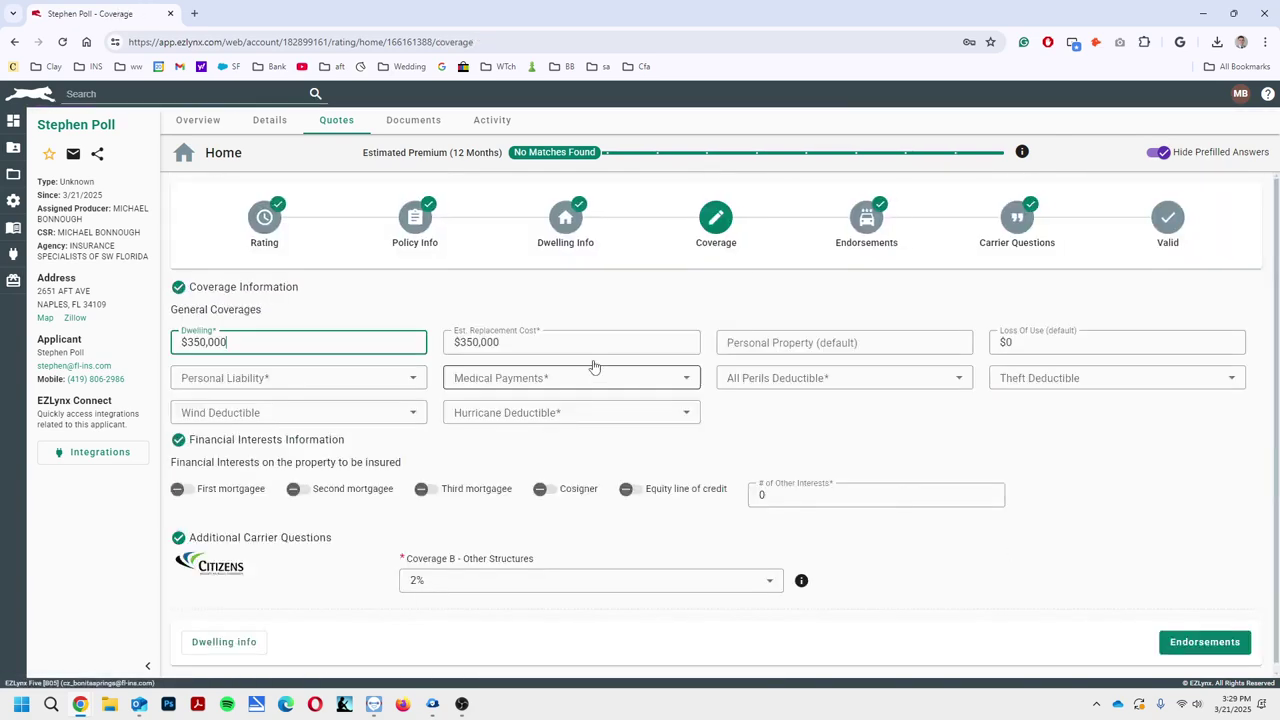
click(1225, 641)
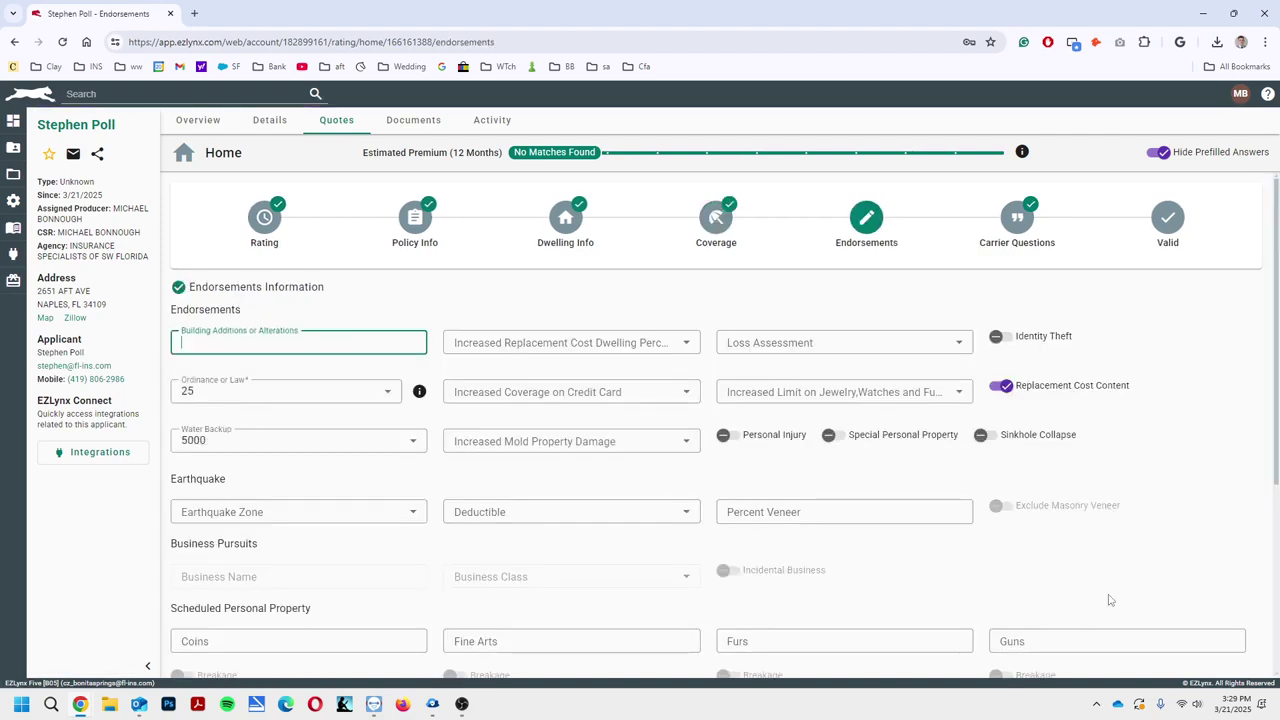
scroll(1110, 600, down, 3)
click(1194, 634)
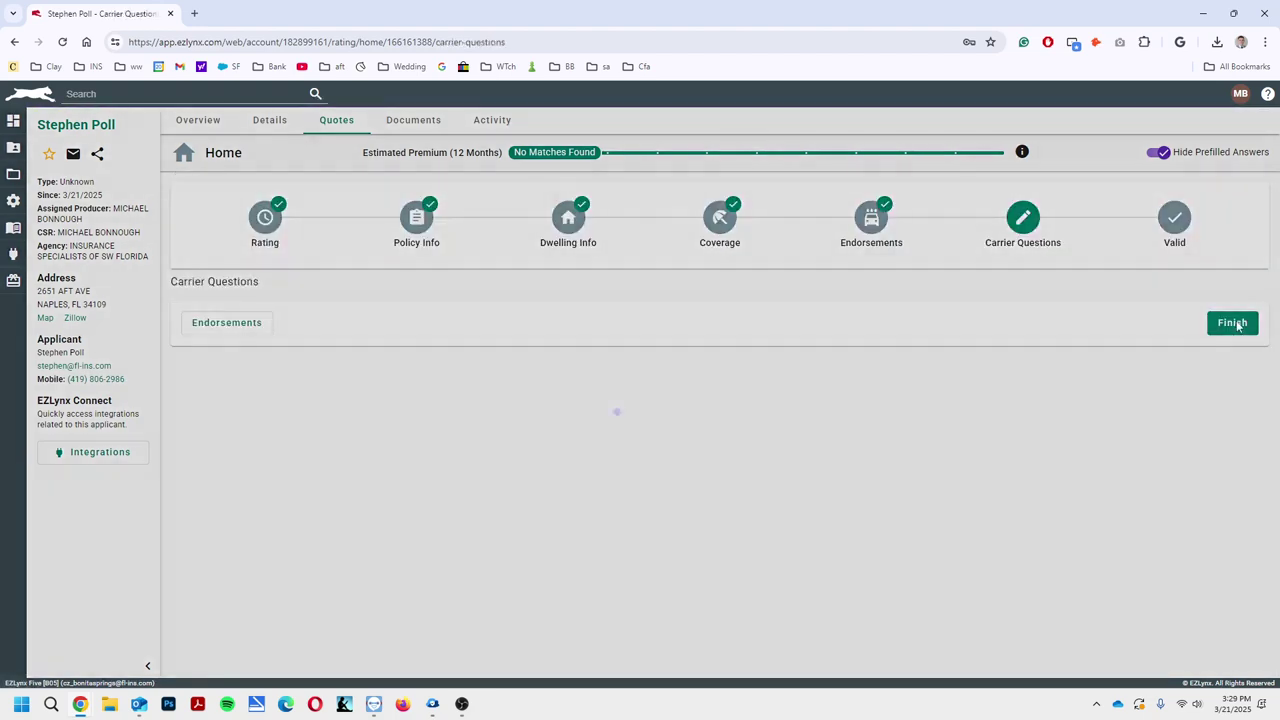
Finish and validate the revised home quote, then submit it to the listed carriers
click(1236, 323)
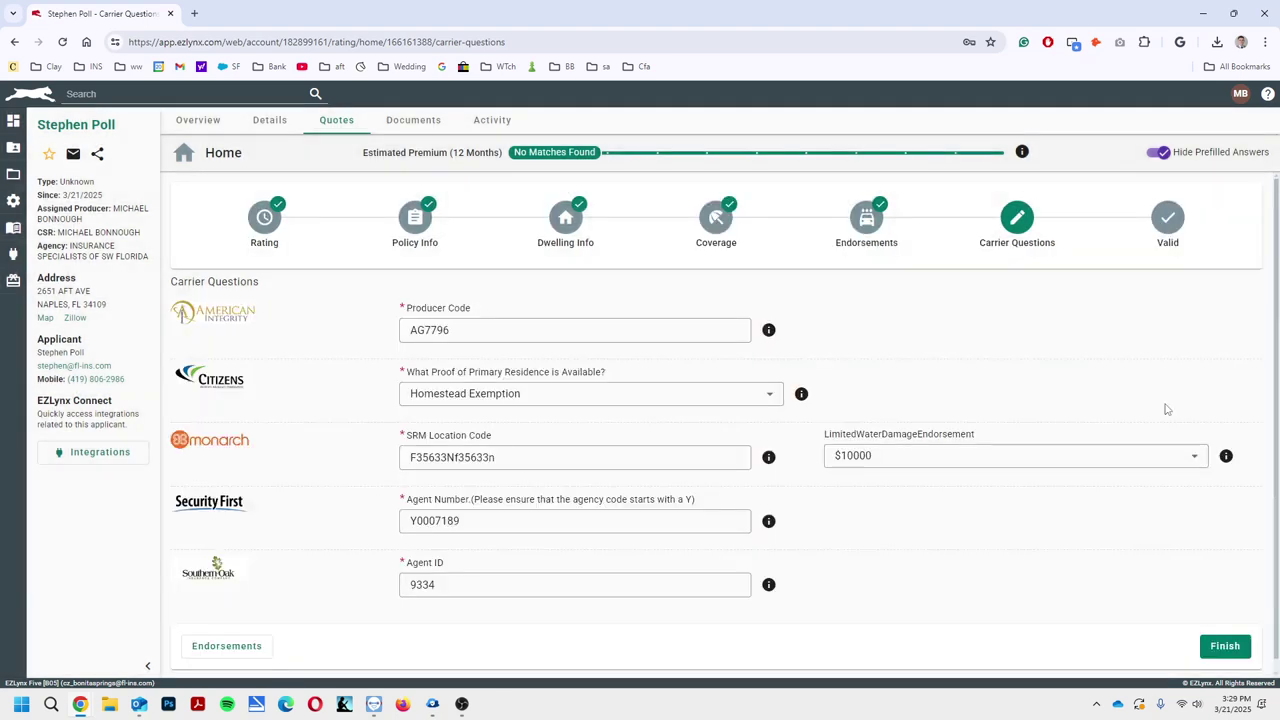
click(1232, 636)
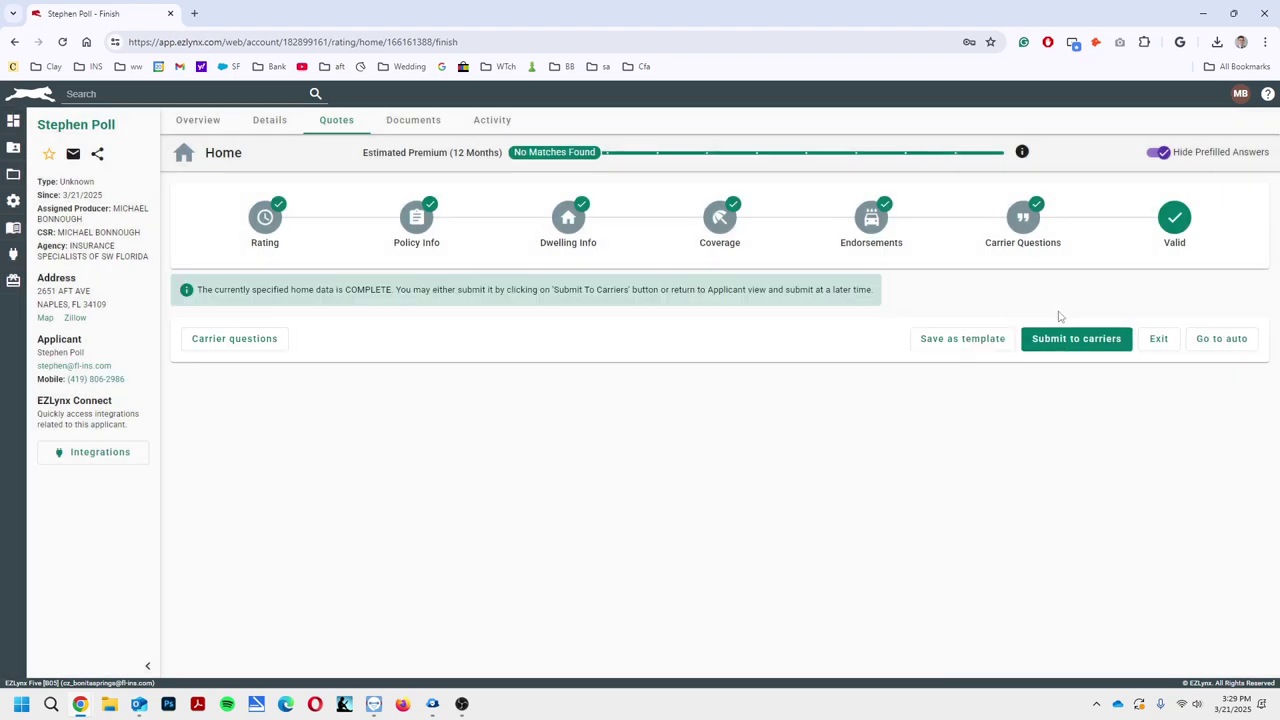
click(1078, 340)
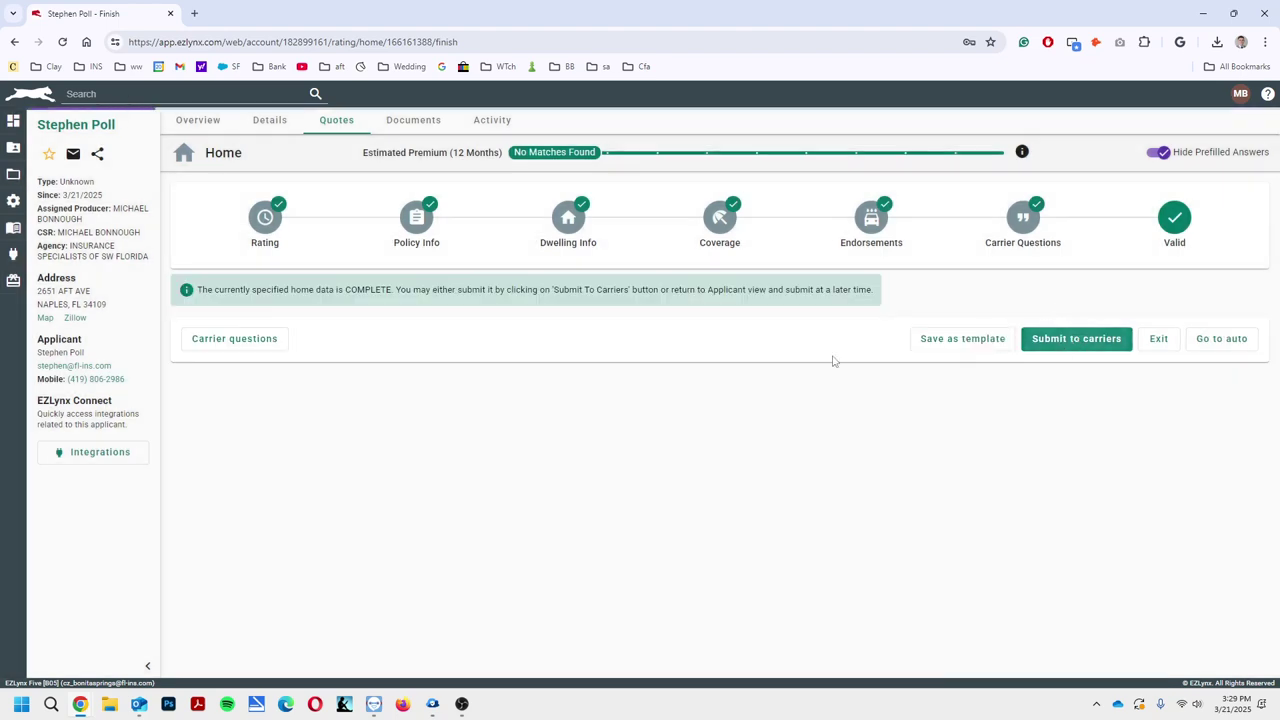
scroll(700, 420, down, 4)
click(1222, 634)
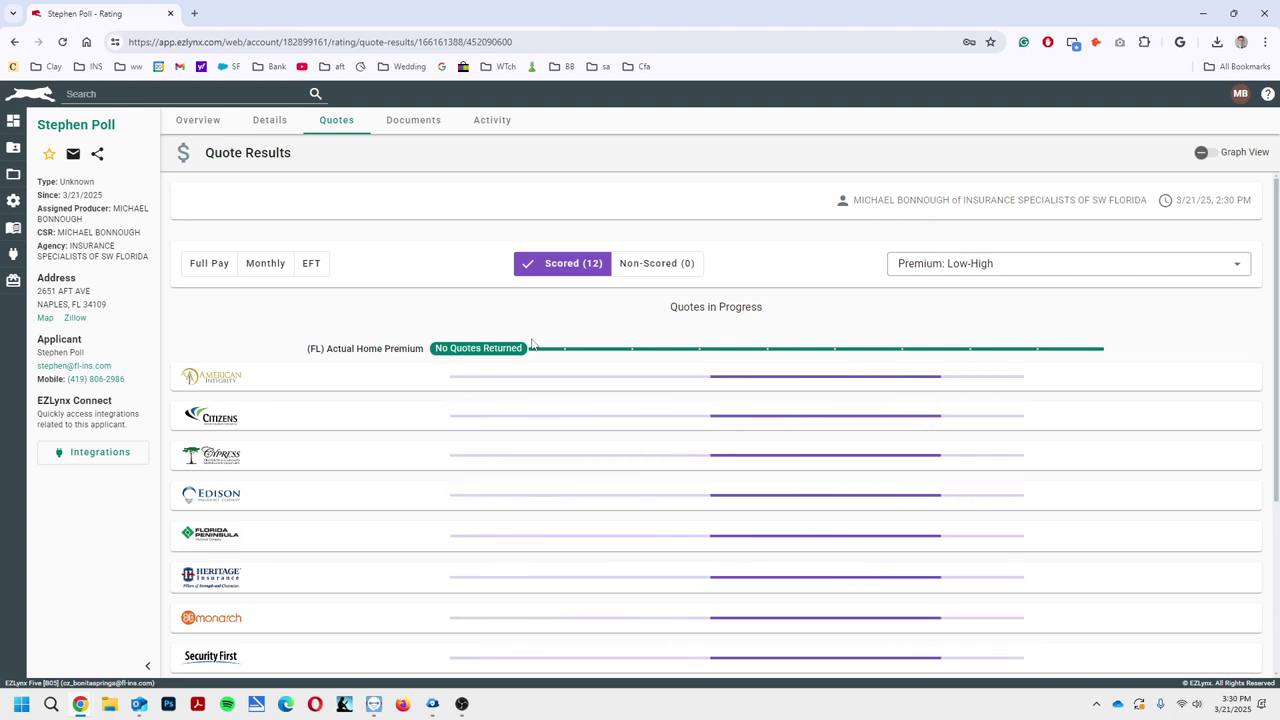
Review the returned premiums and open the $9,105.00 Citizens quote in PolicyCenter
scroll(531, 343, down, 3)
scroll(531, 343, up, 3)
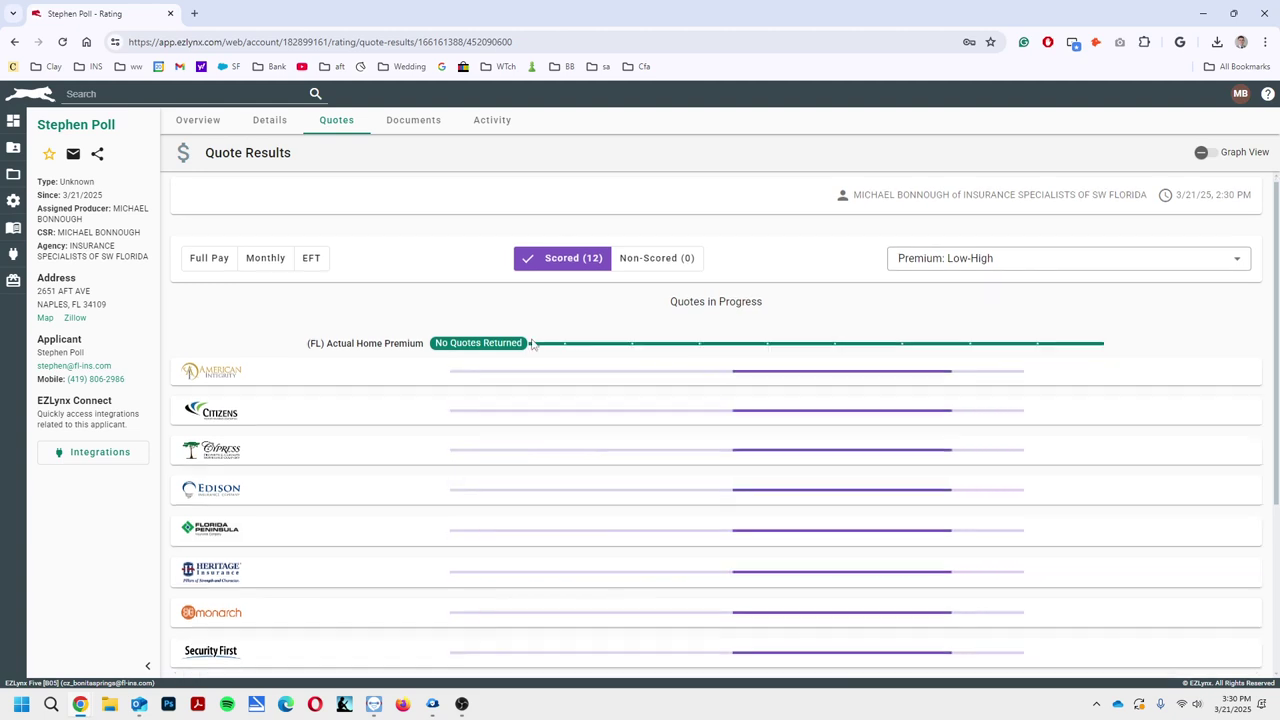
scroll(531, 343, down, 5)
scroll(531, 343, up, 3)
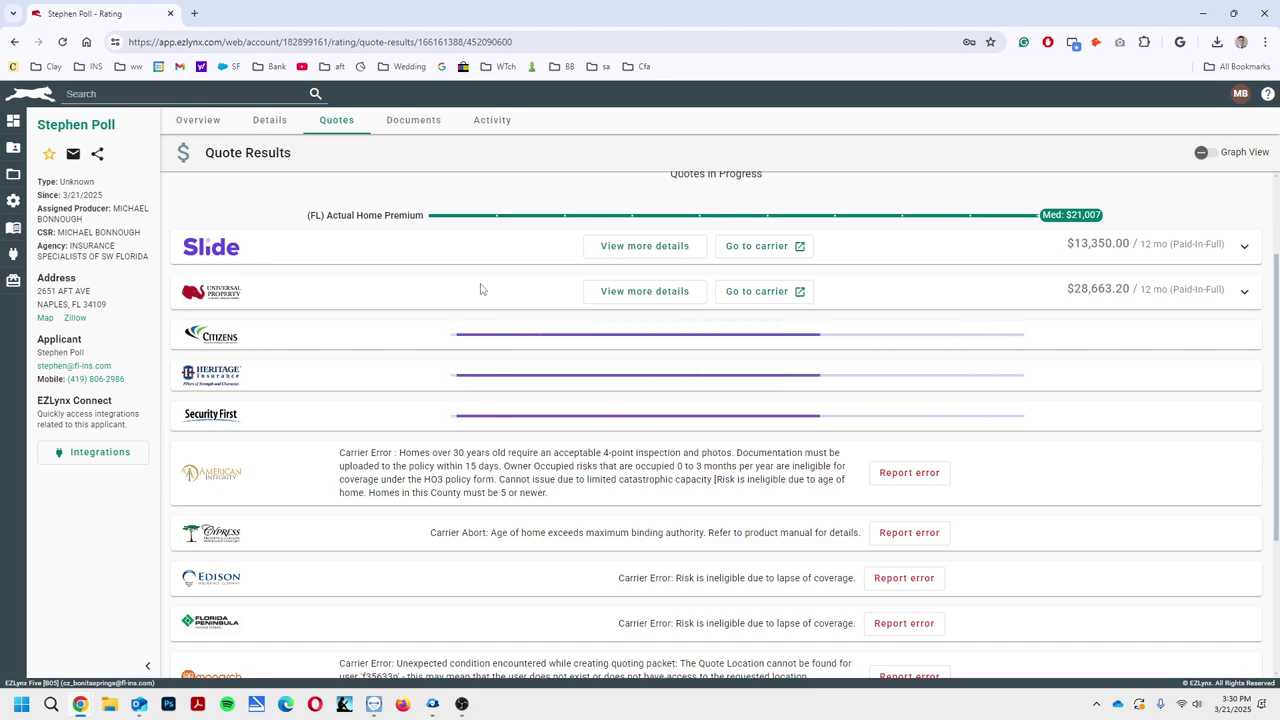
scroll(586, 351, up, 2)
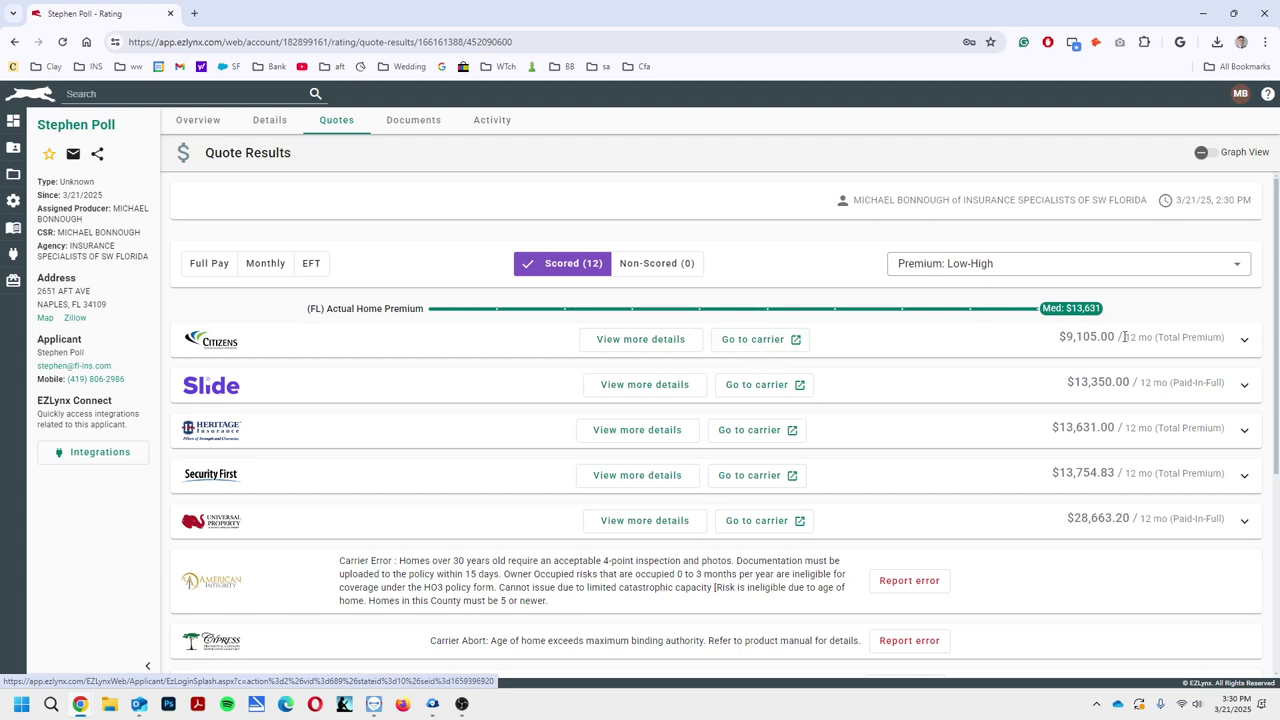
click(763, 349)
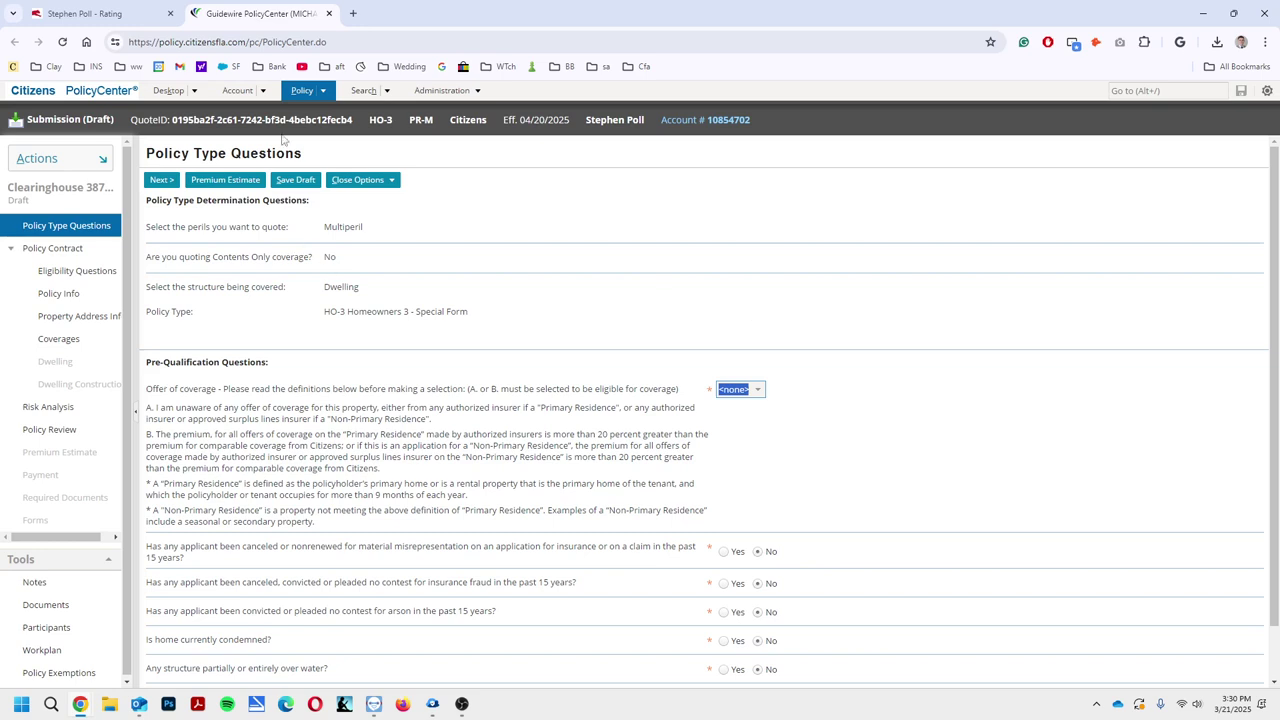
Go to the next Citizens page and answer the Offer of coverage question with option A
scroll(830, 330, down, 1)
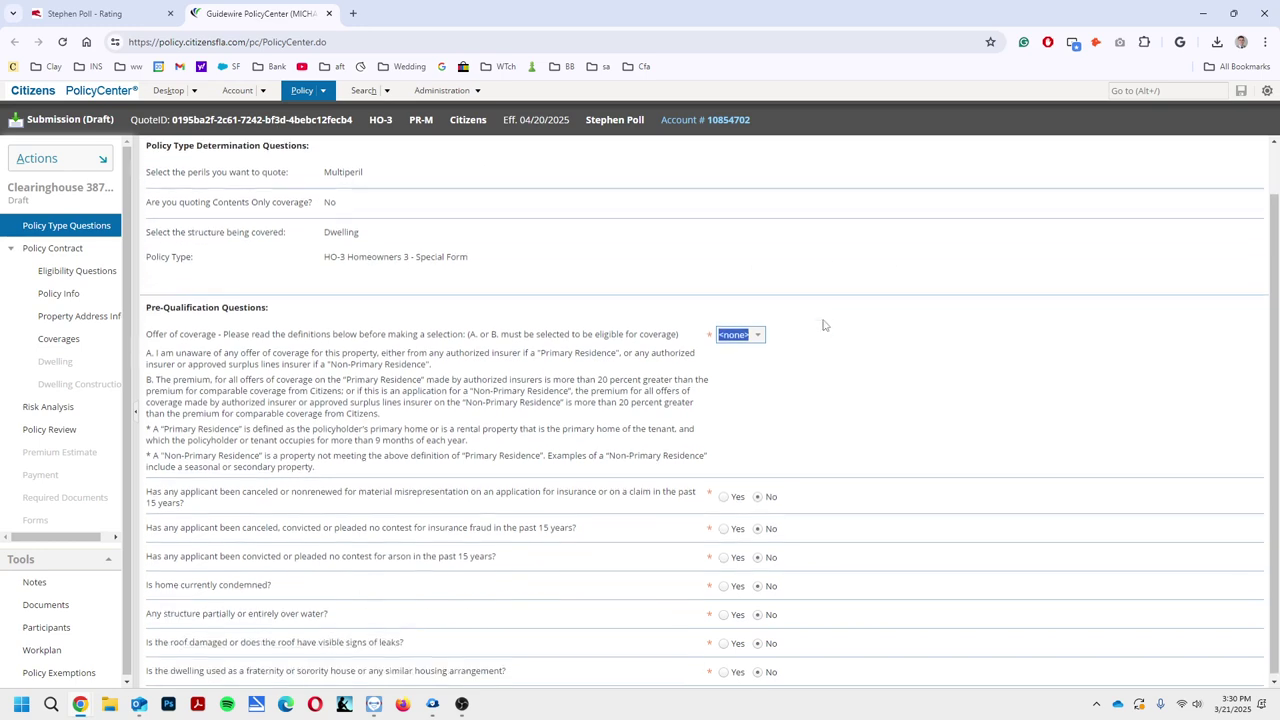
scroll(836, 268, up, 1)
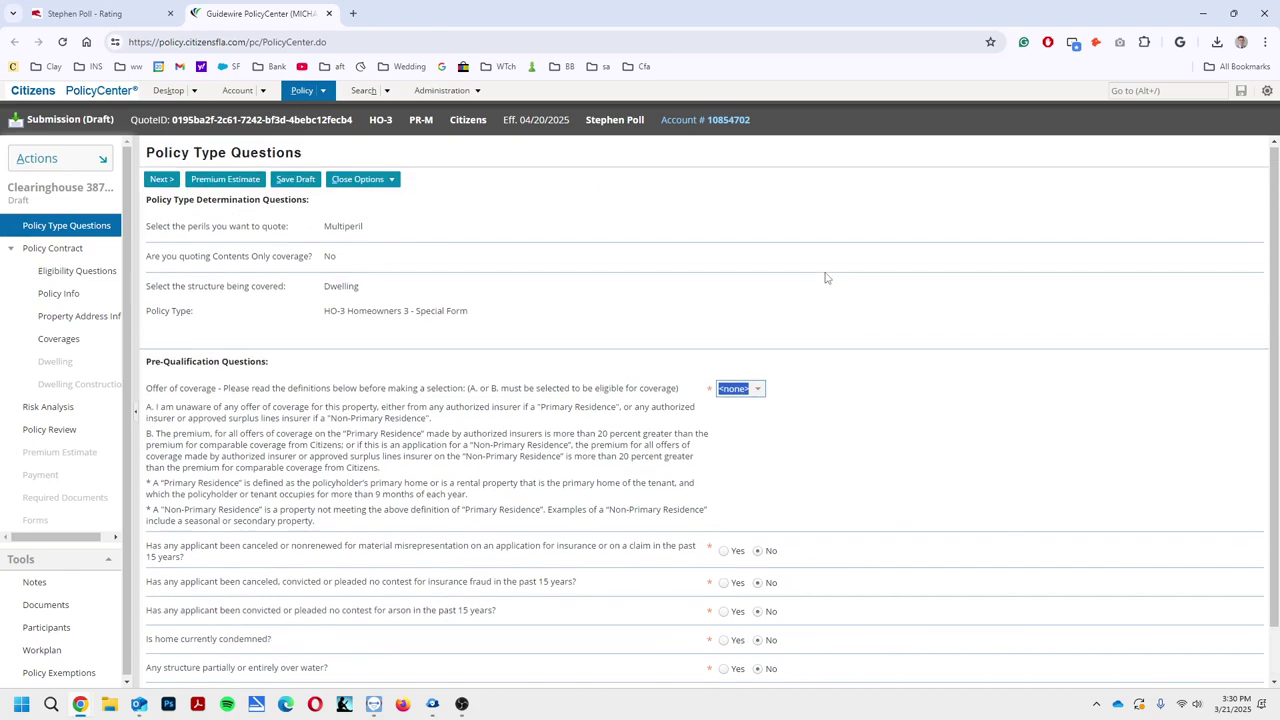
click(160, 181)
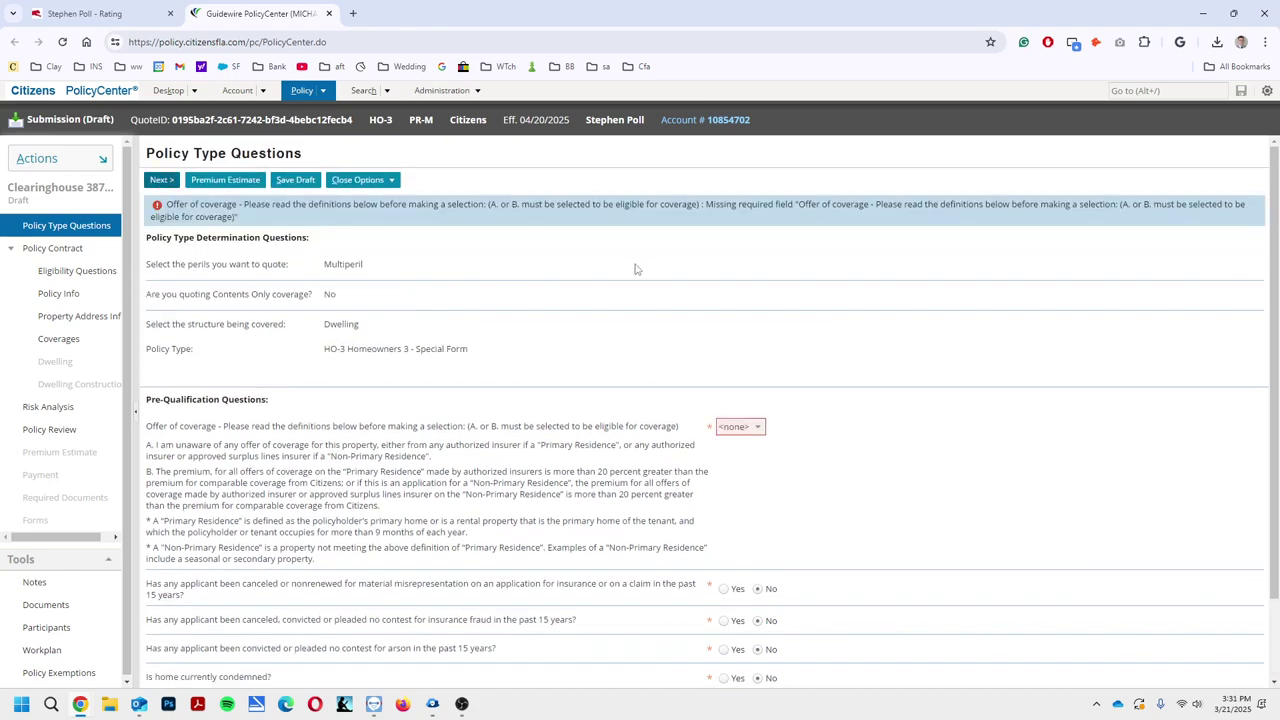
click(757, 427)
click(748, 462)
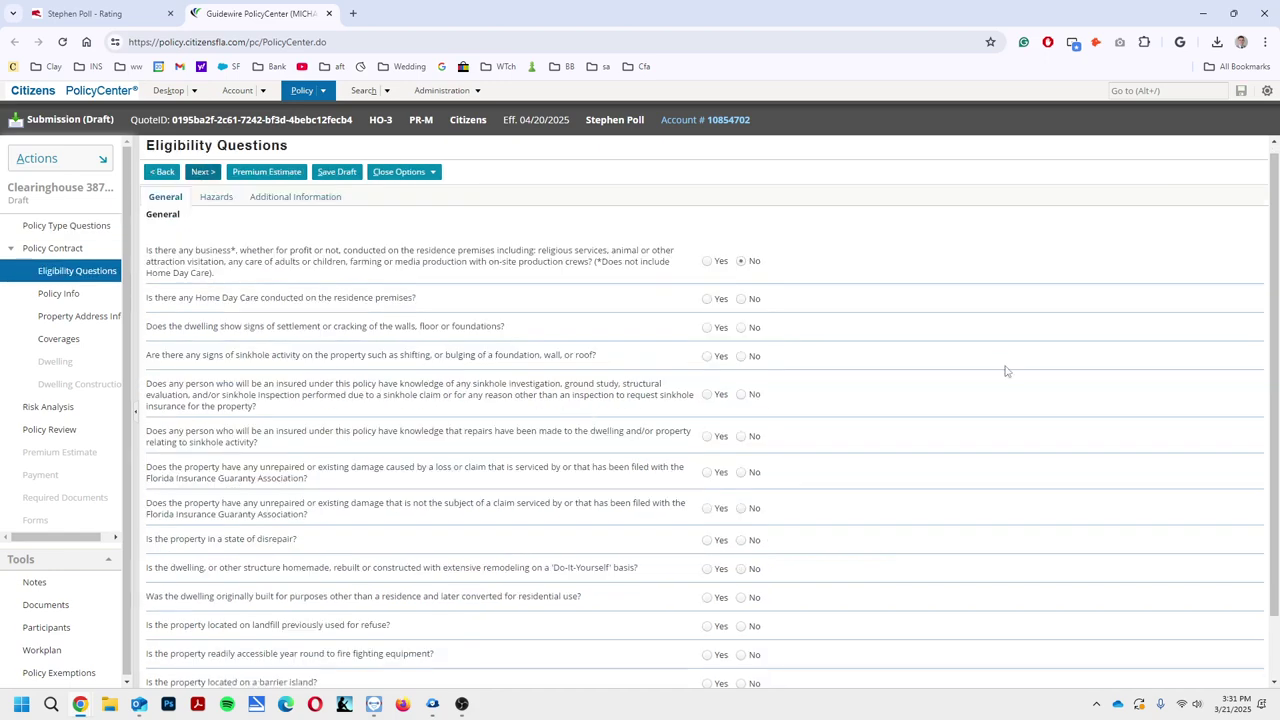
Review the Eligibility Questions page, then return to the EZLynx quote results
scroll(743, 305, down, 2)
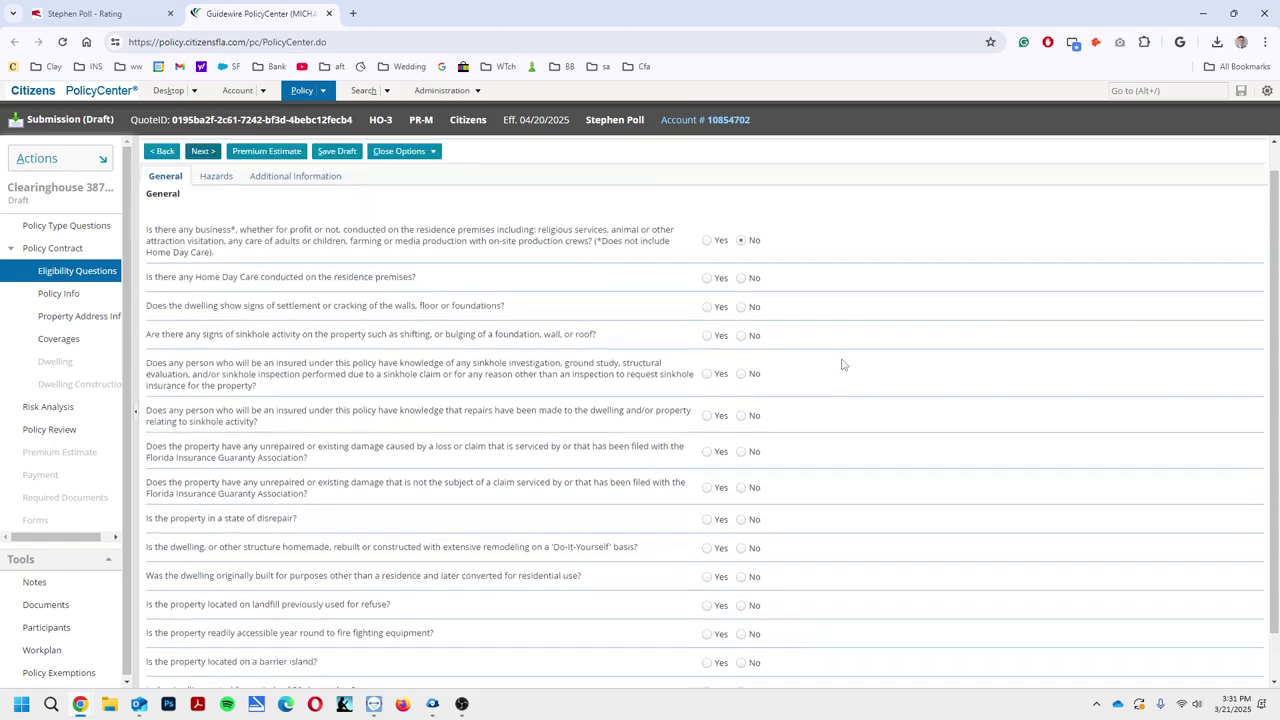
scroll(735, 380, up, 2)
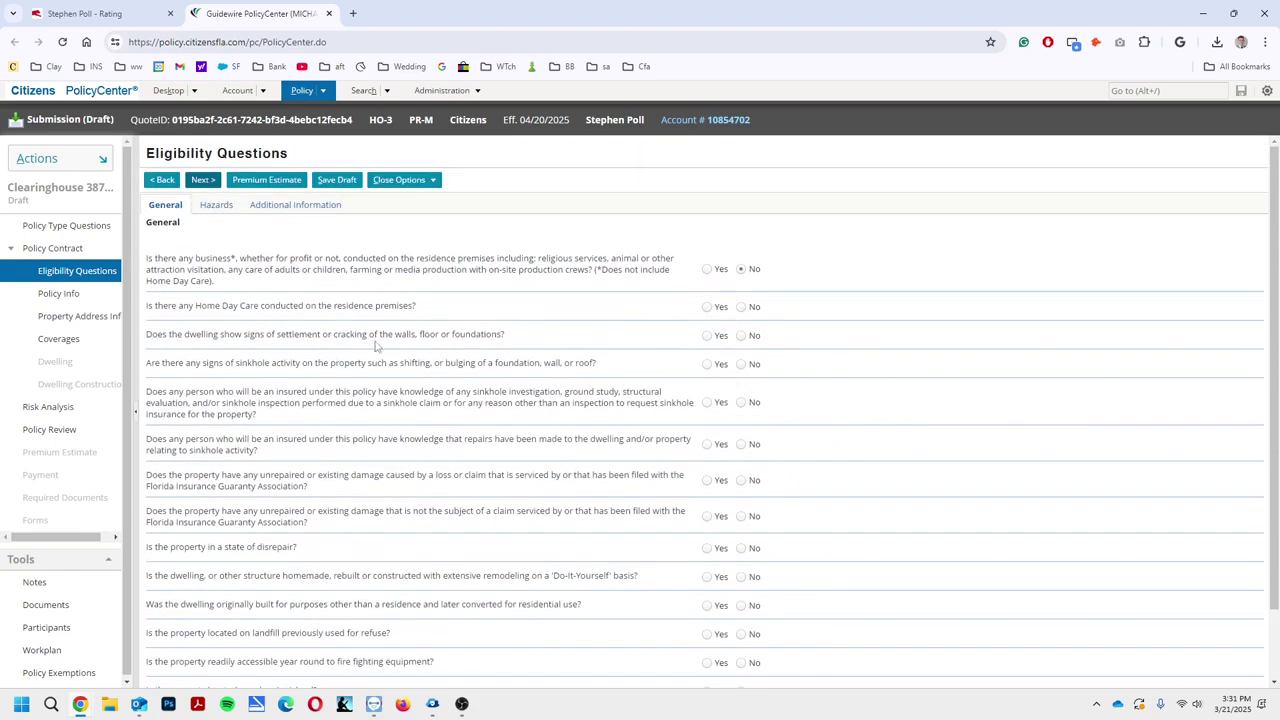
click(88, 13)
Open the recent applicant's HOME application from the account overview with View/Edit
mouse_move(13, 150)
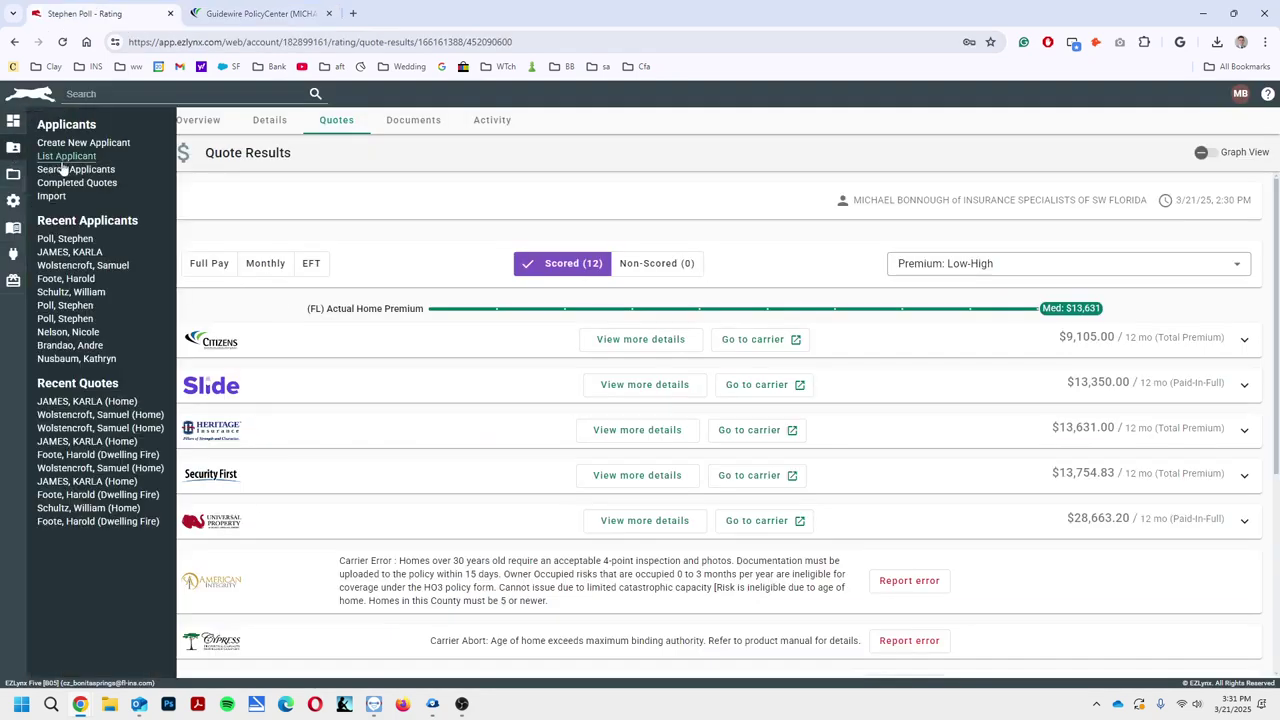
click(86, 280)
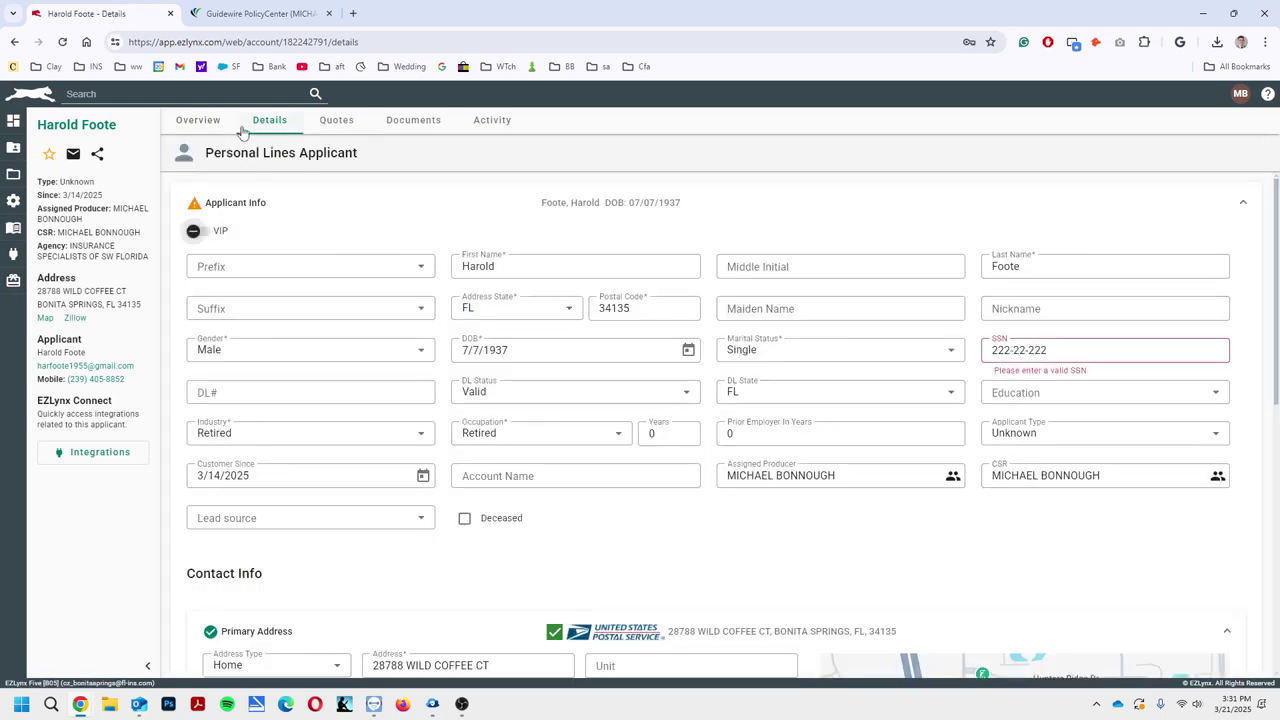
click(200, 120)
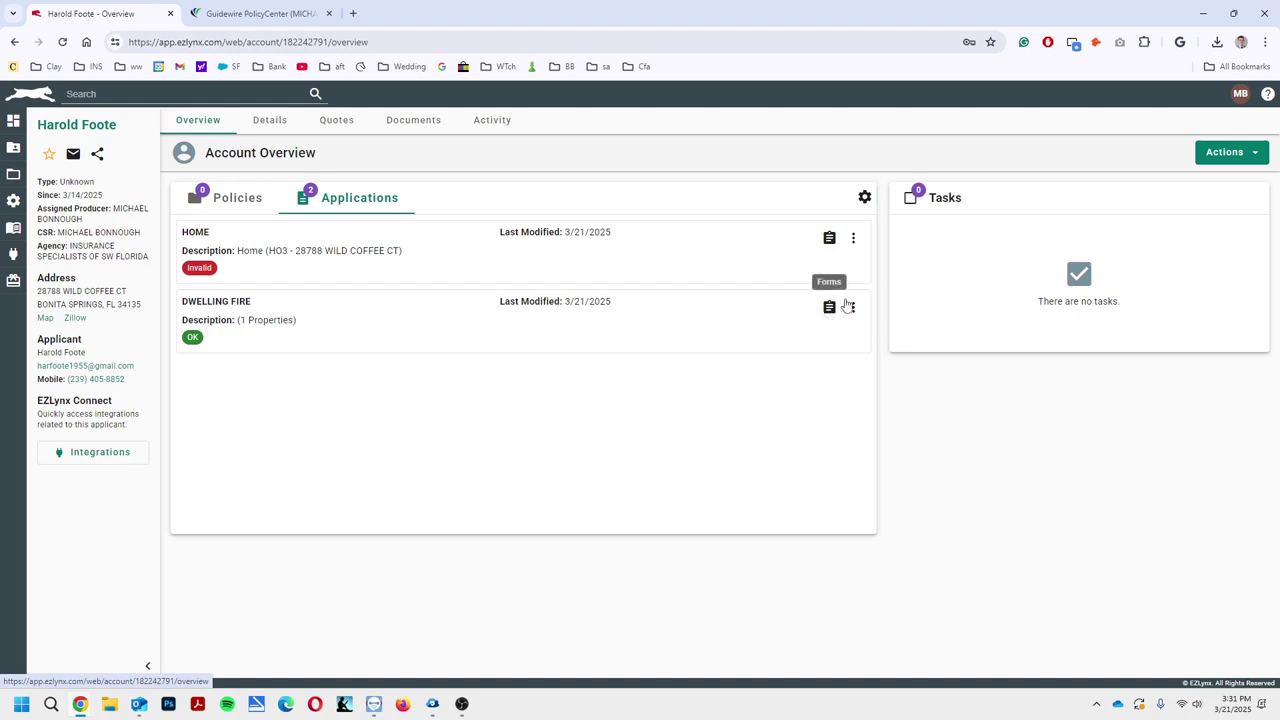
click(852, 245)
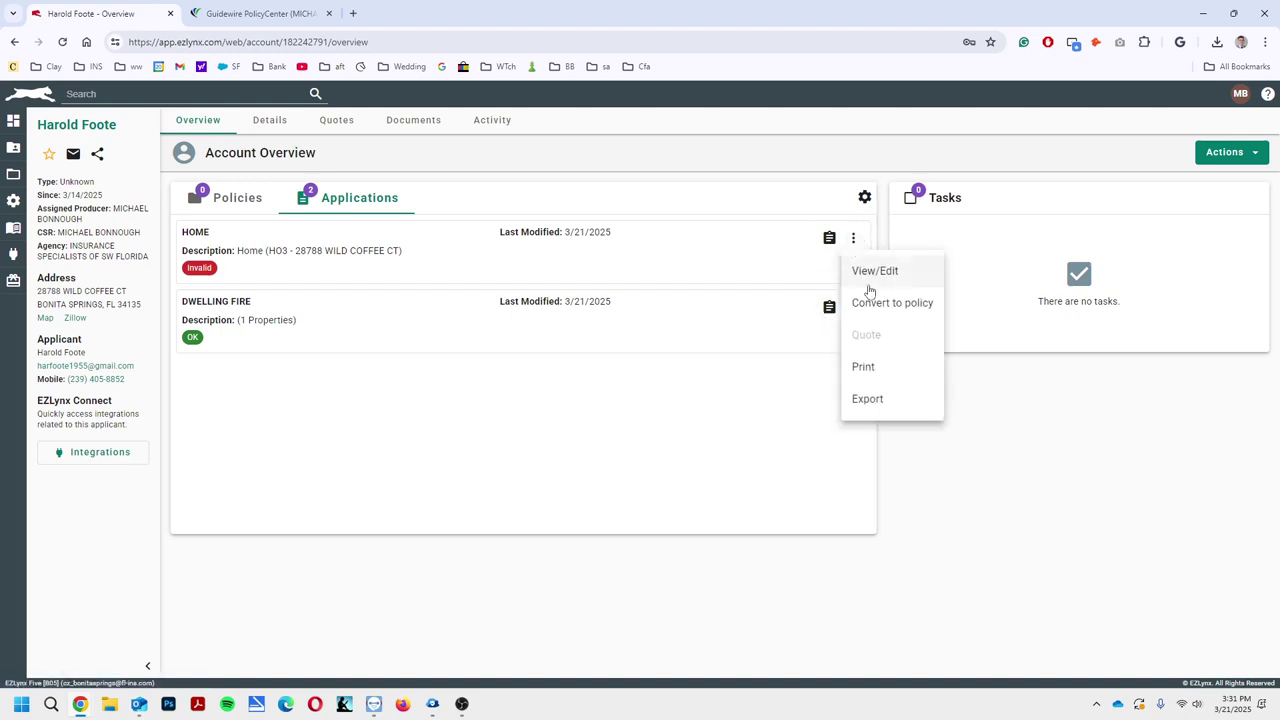
click(869, 272)
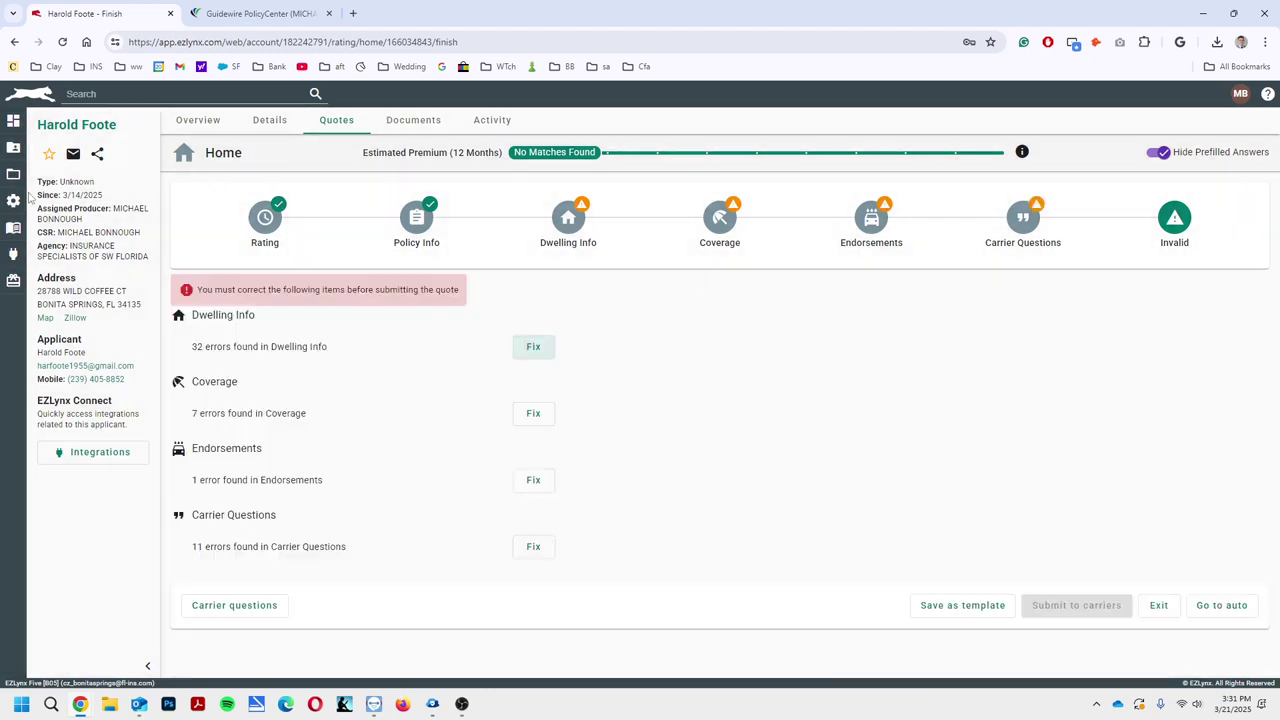
Back on the applicant's account overview, choose Quote for the DWELLING FIRE application
mouse_move(15, 155)
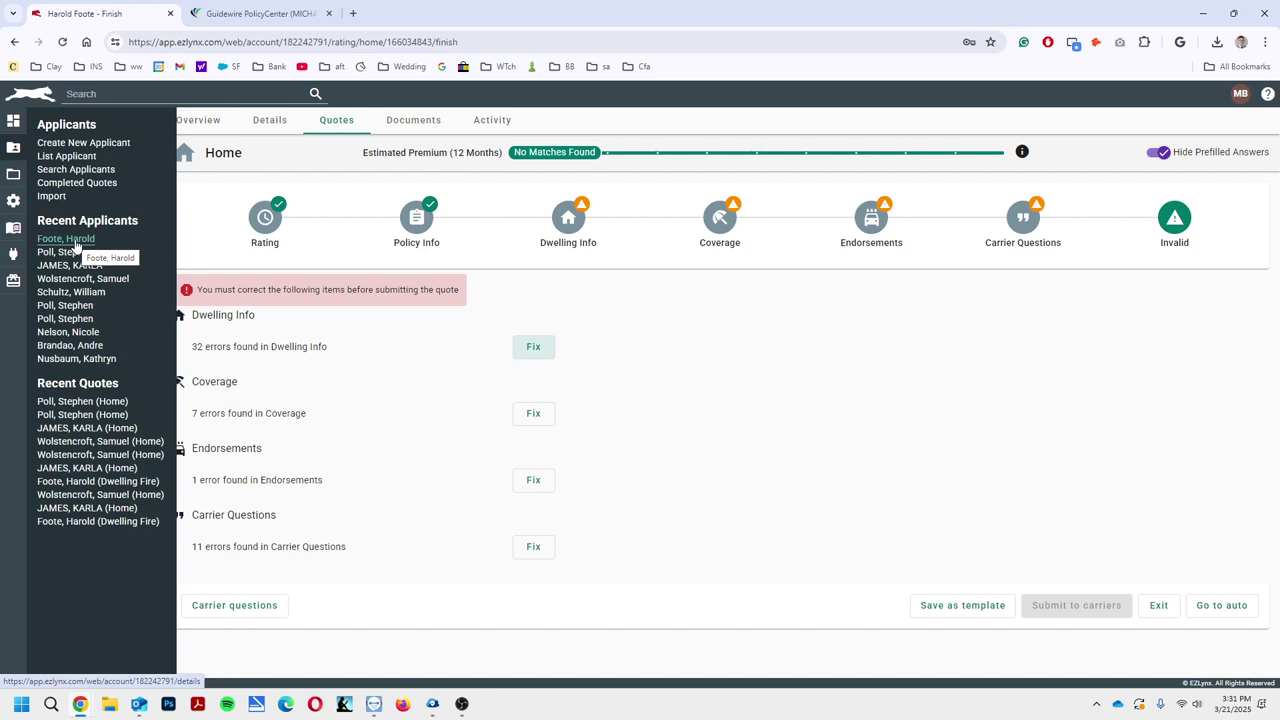
click(74, 243)
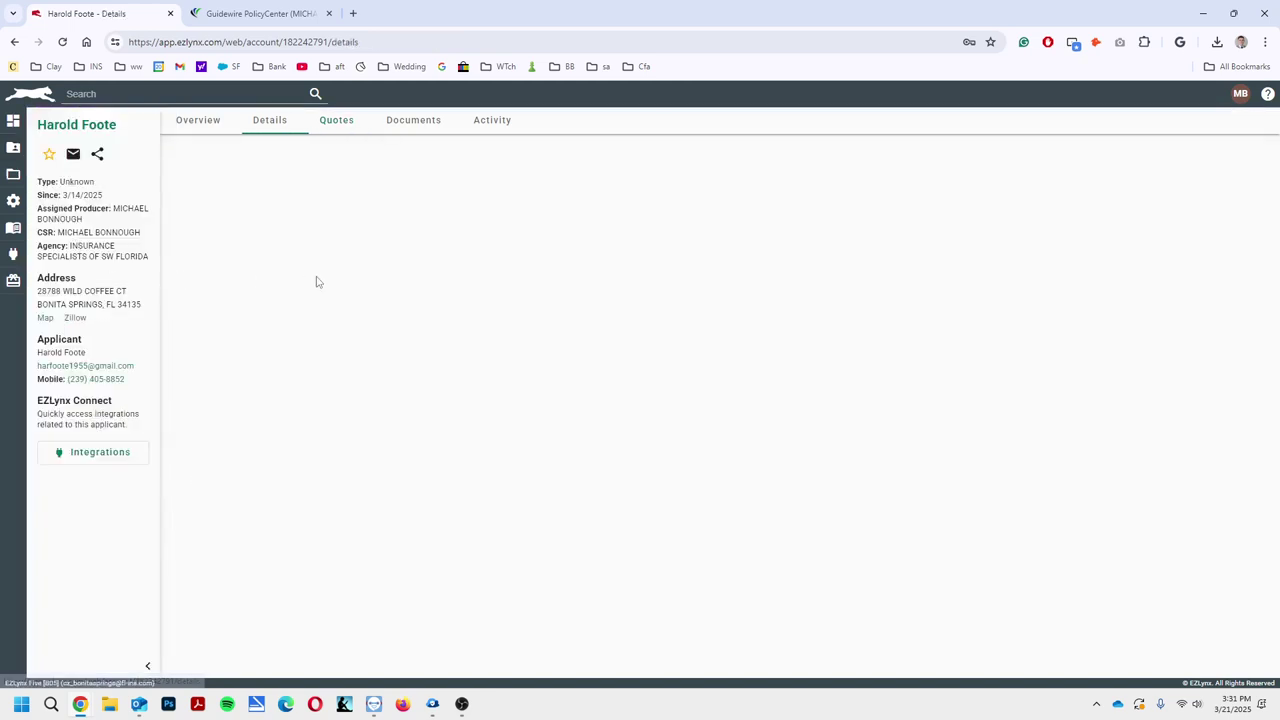
click(186, 121)
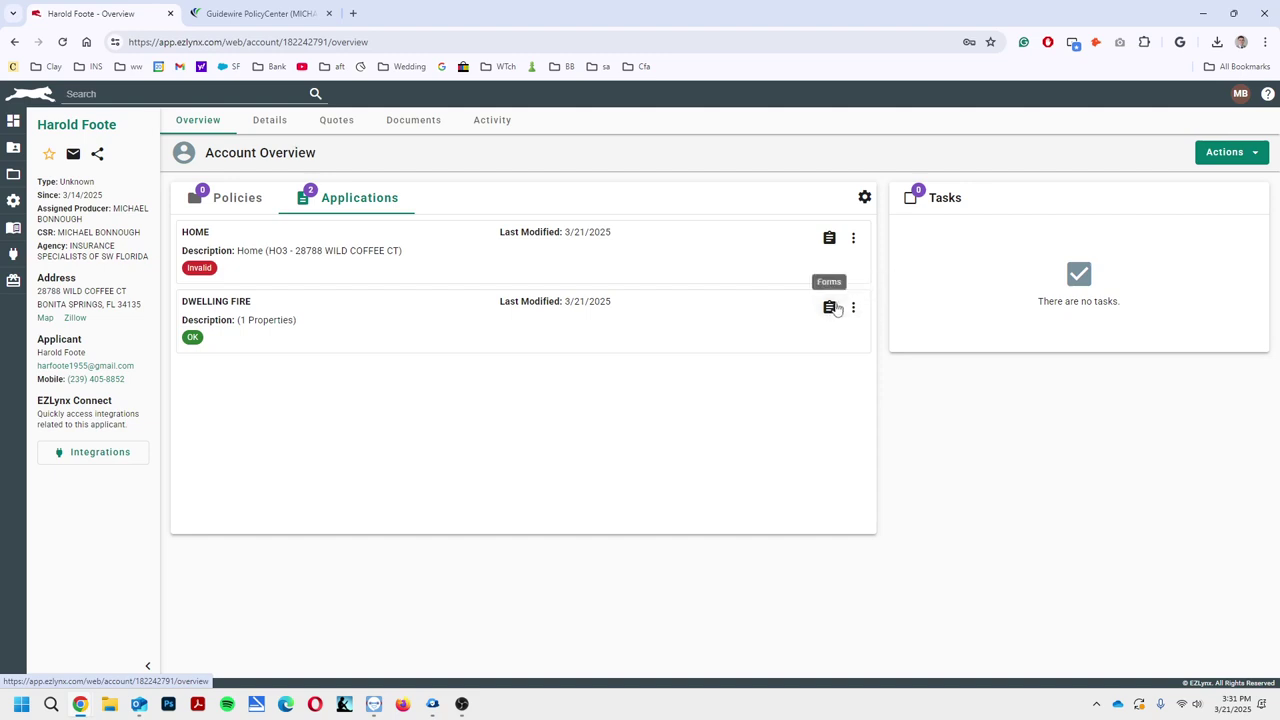
click(853, 308)
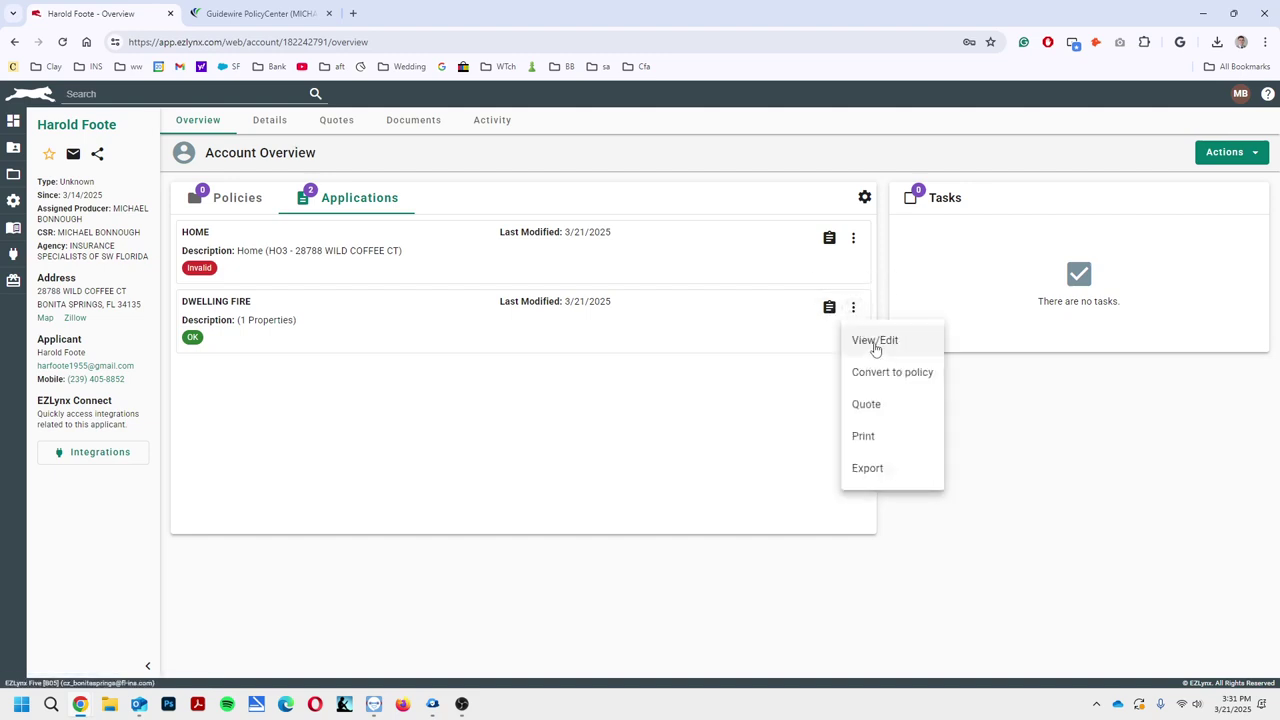
click(891, 372)
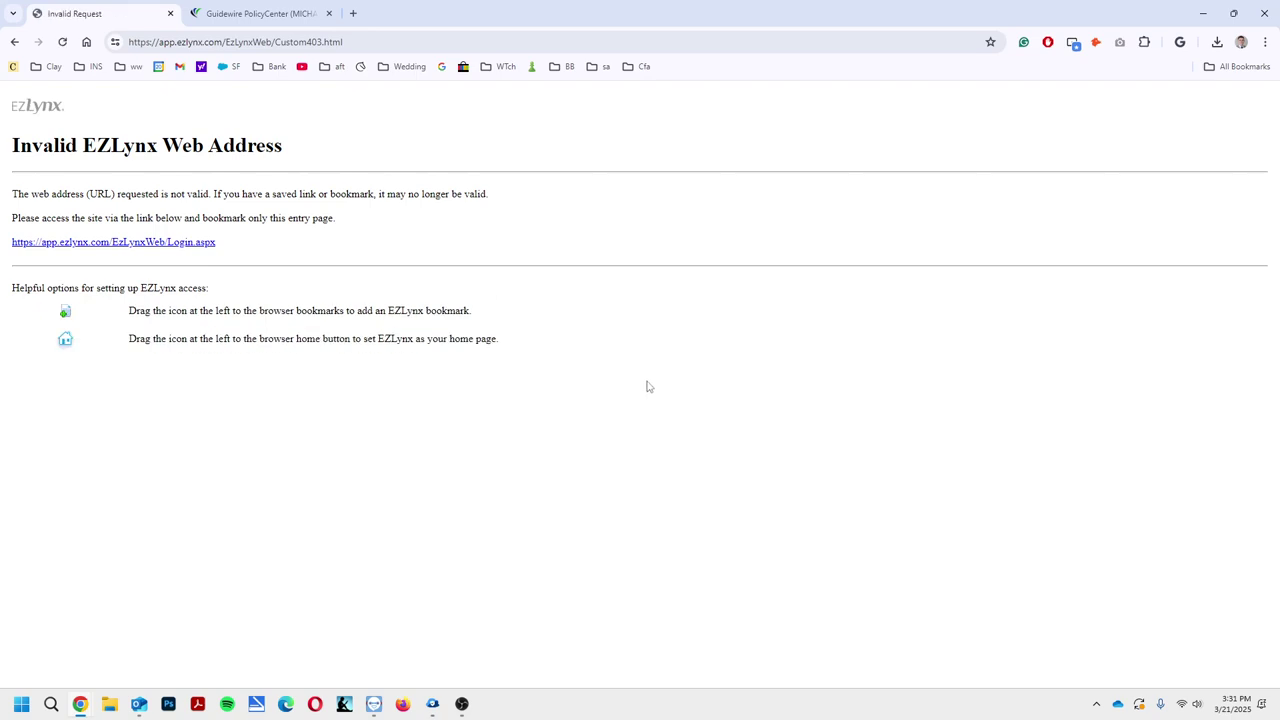
click(14, 42)
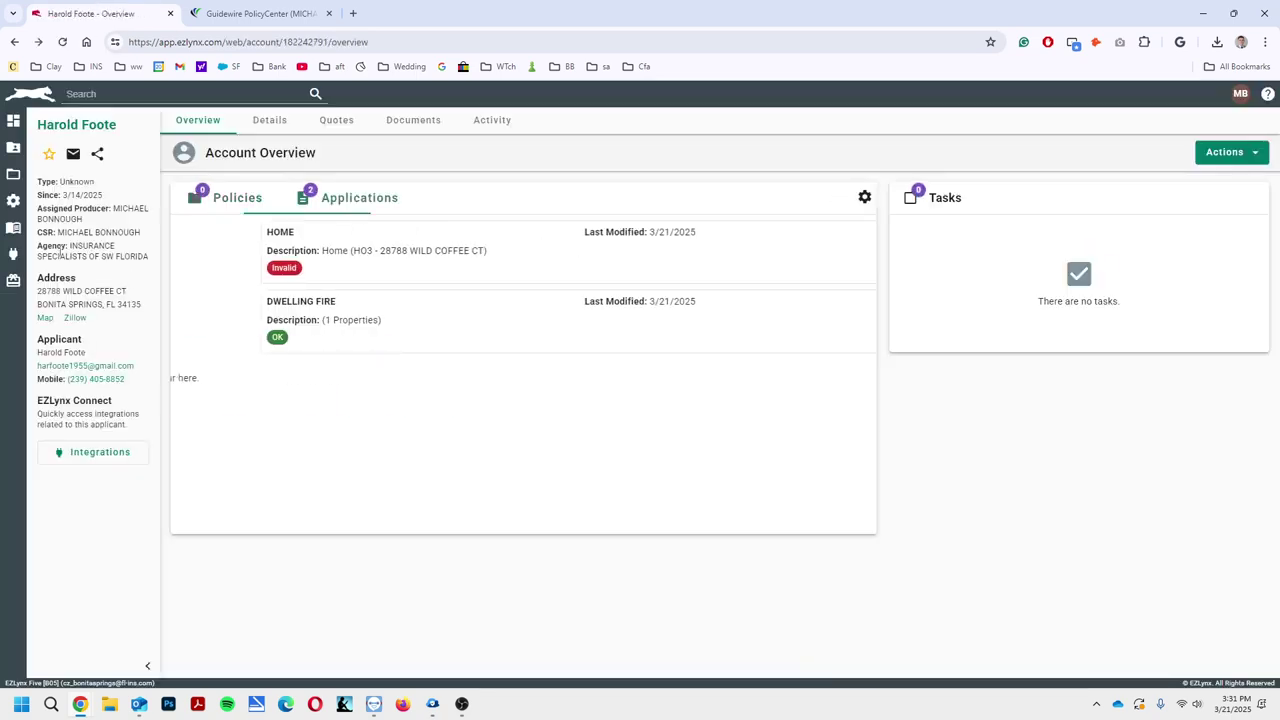
click(853, 308)
click(868, 403)
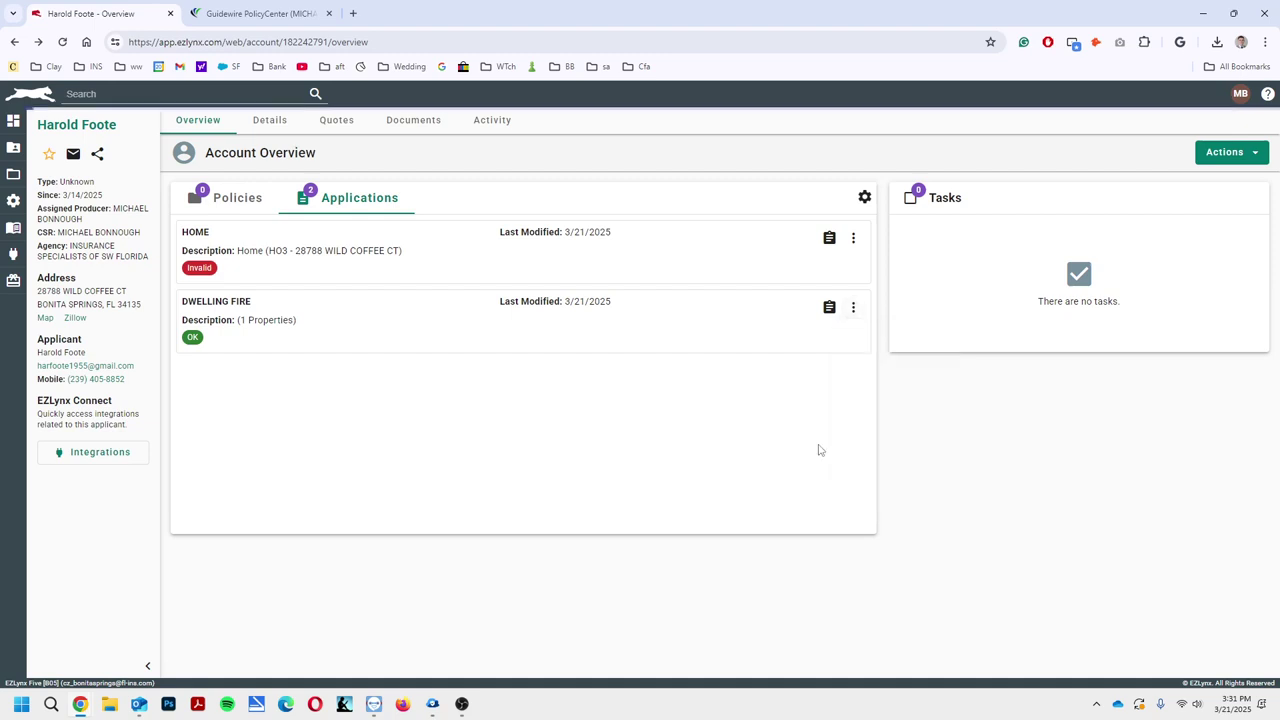
Submit the dwelling fire quote to the selected carriers, then open the eligibility override form PDF
click(1176, 226)
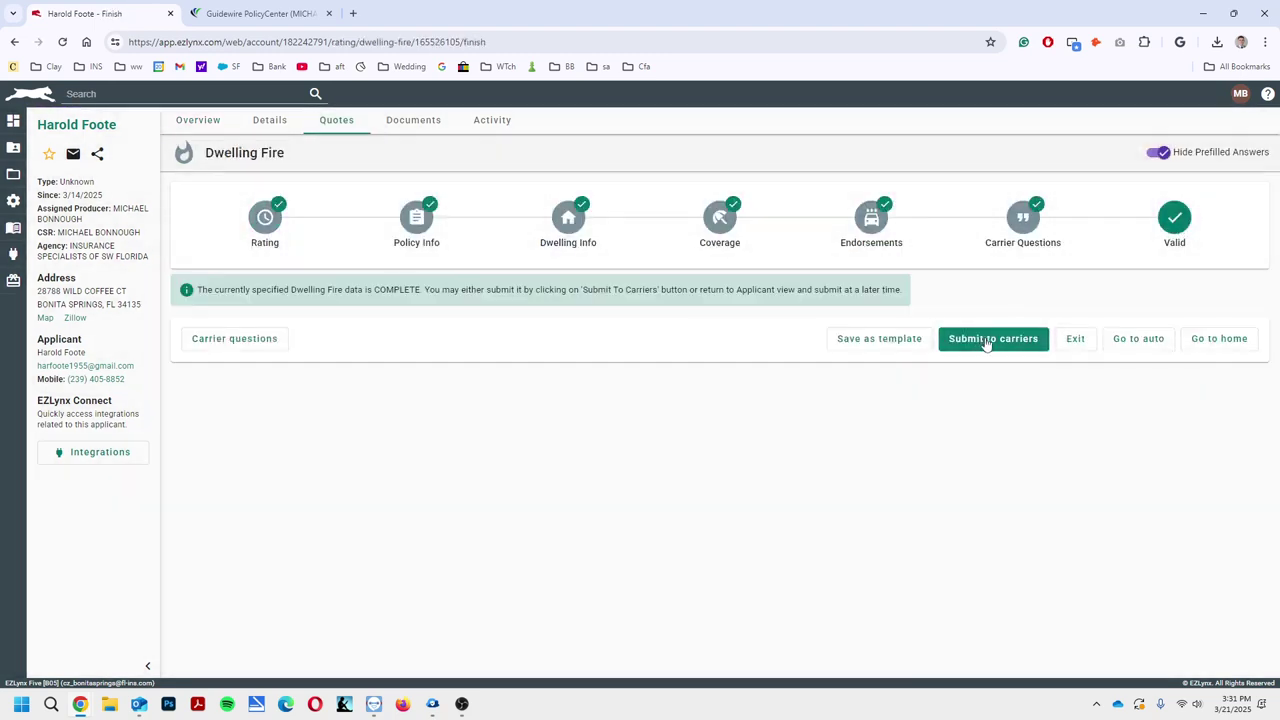
click(988, 338)
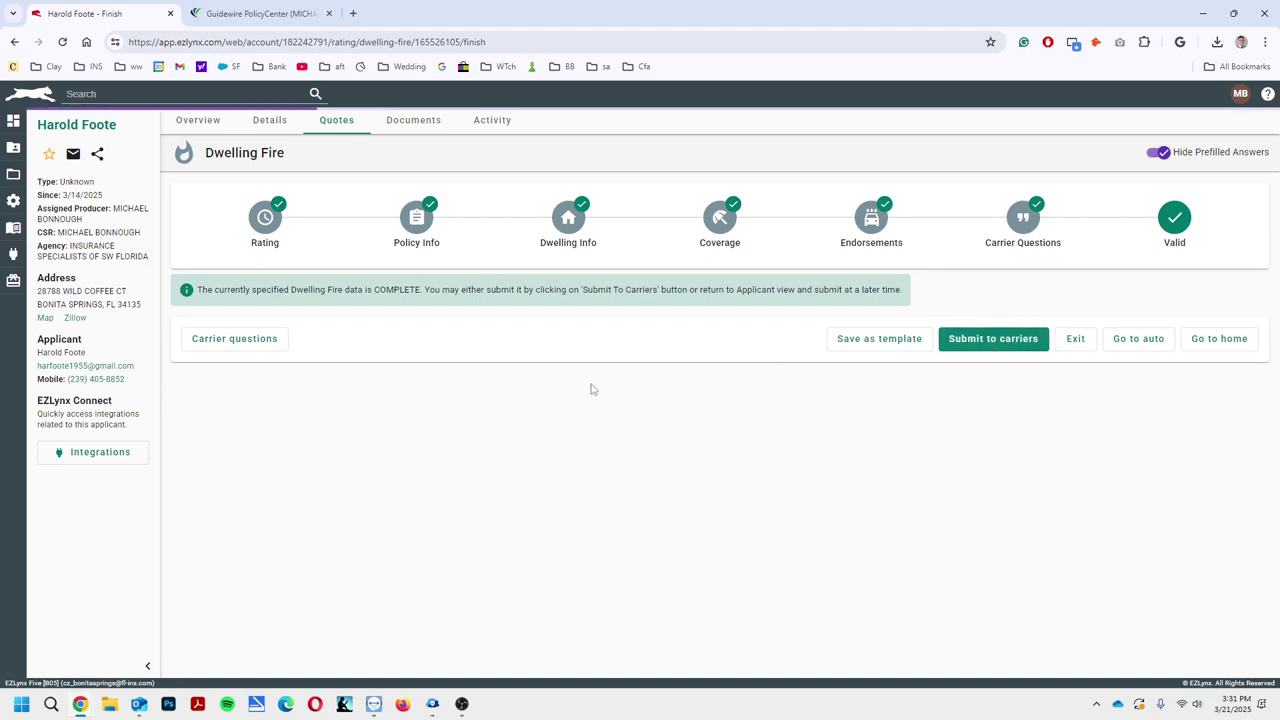
click(1230, 535)
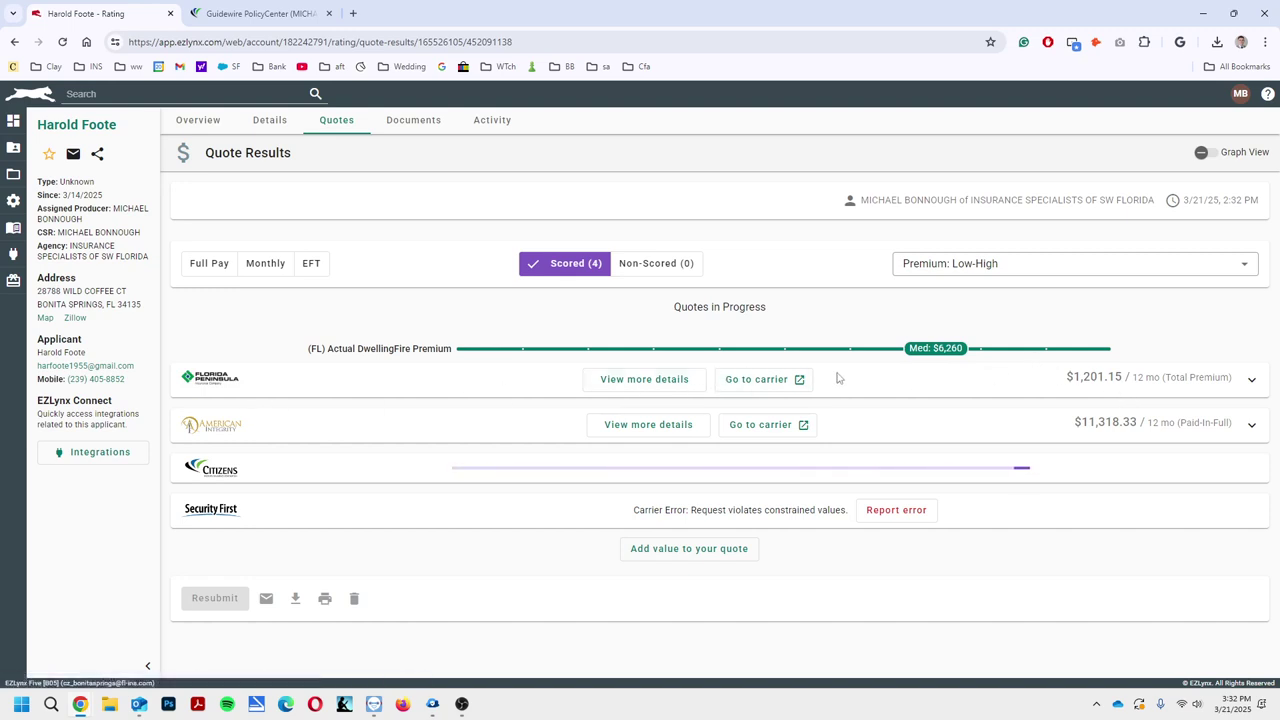
double_click(696, 17)
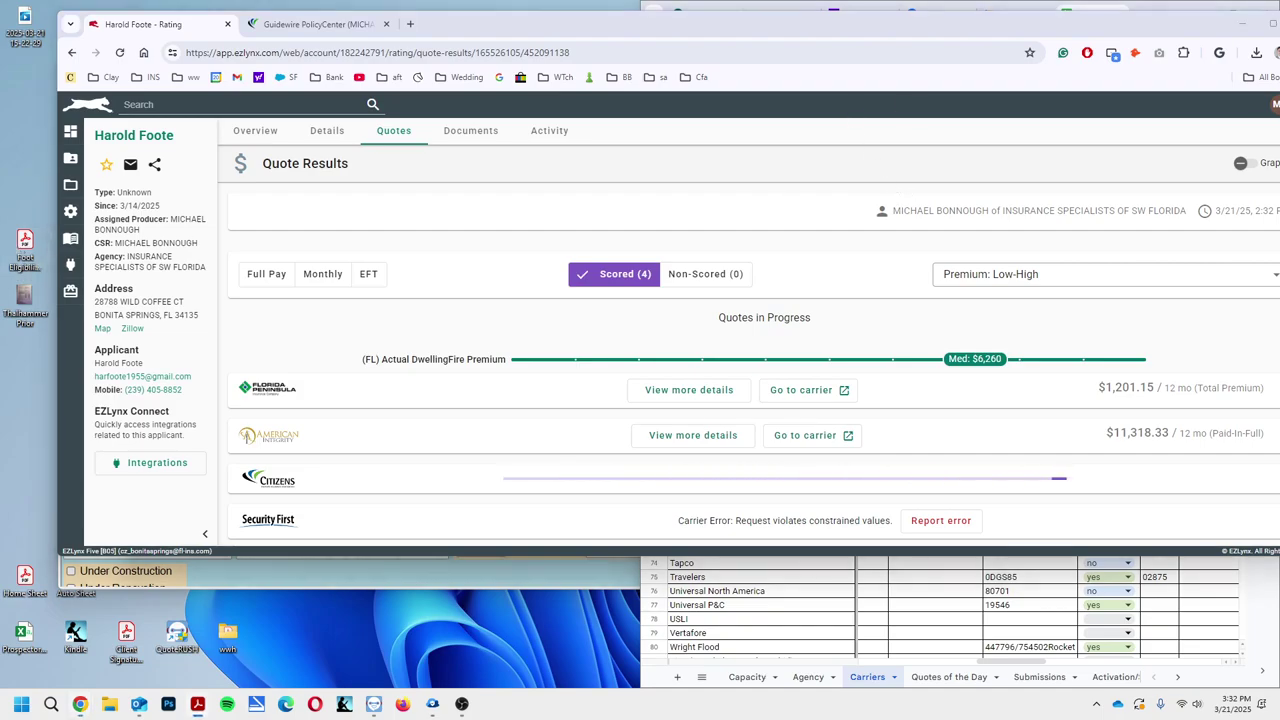
double_click(667, 233)
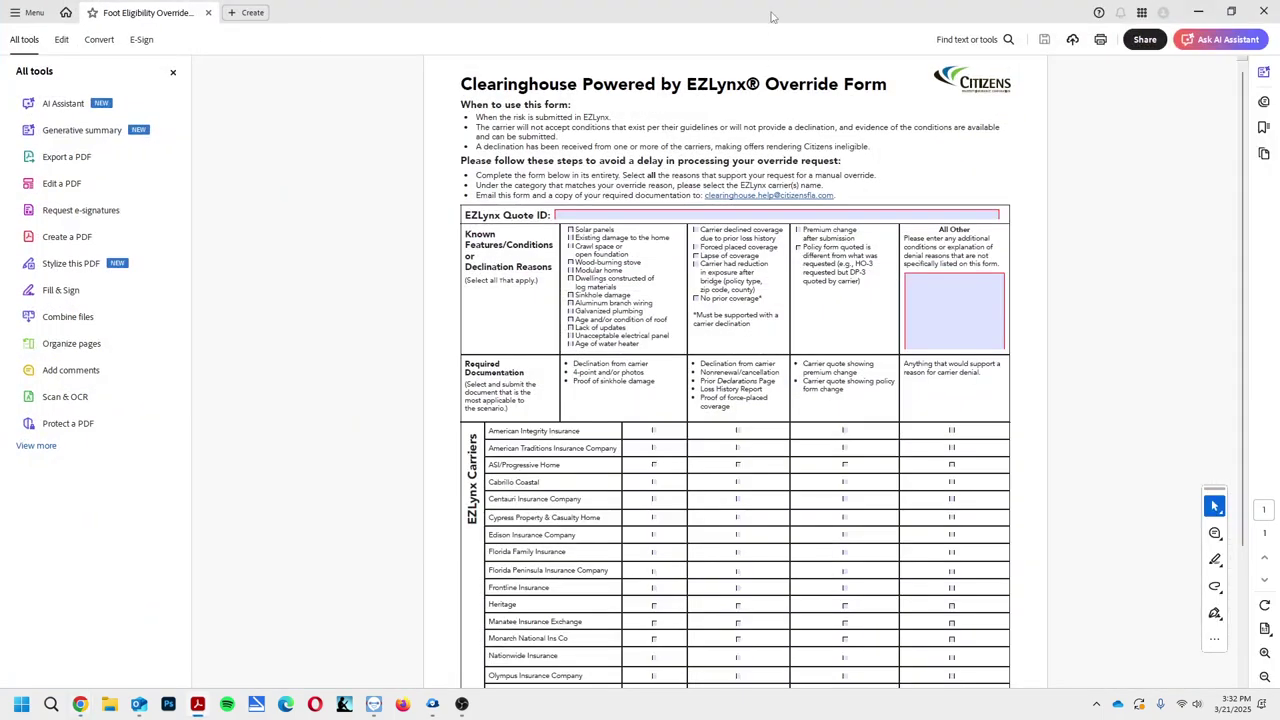
Put the form beside EZLynx, request the Citizens manual eligibility exception, and paste its quote number into Quote ID
key(super+Left)
click(874, 128)
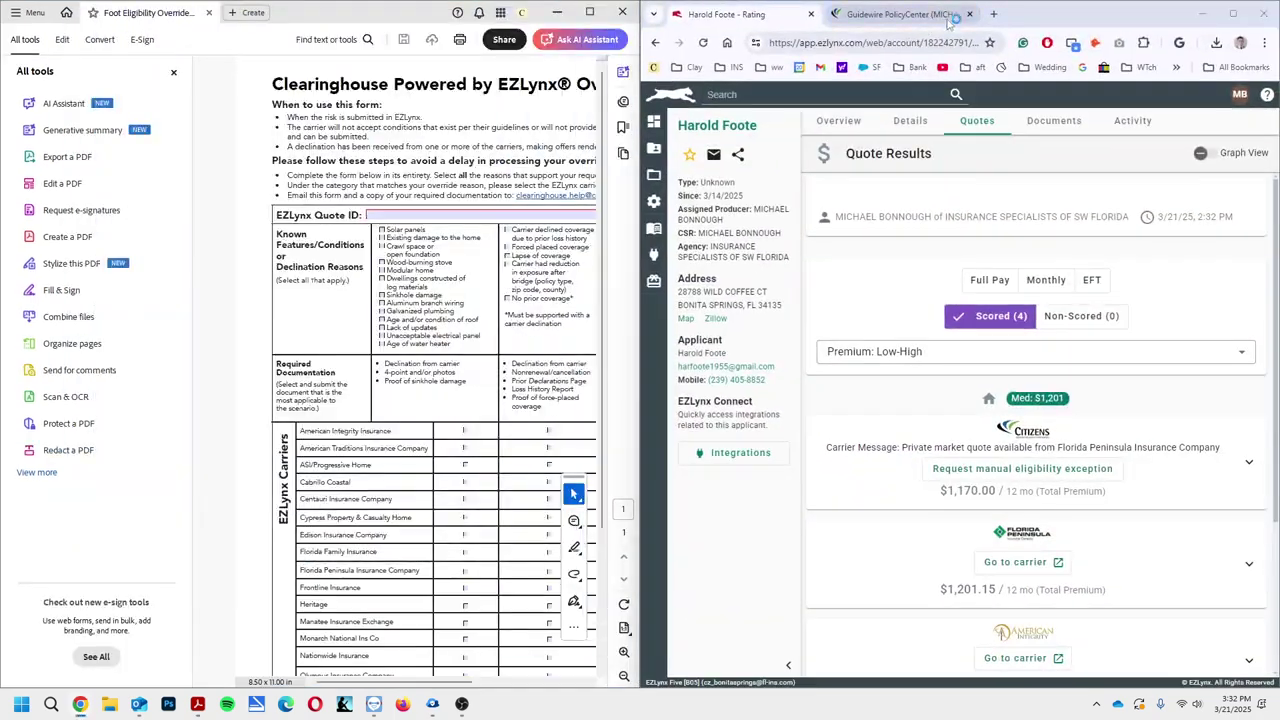
scroll(1151, 430, down, 1)
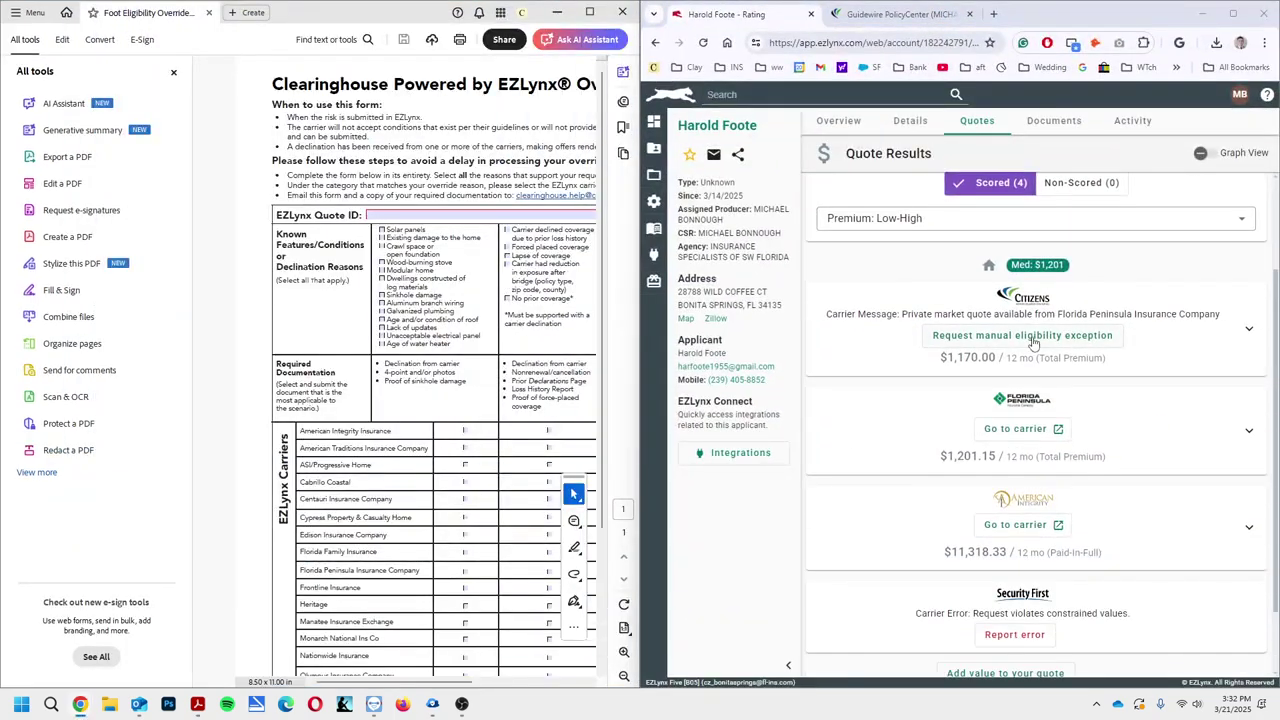
click(1034, 343)
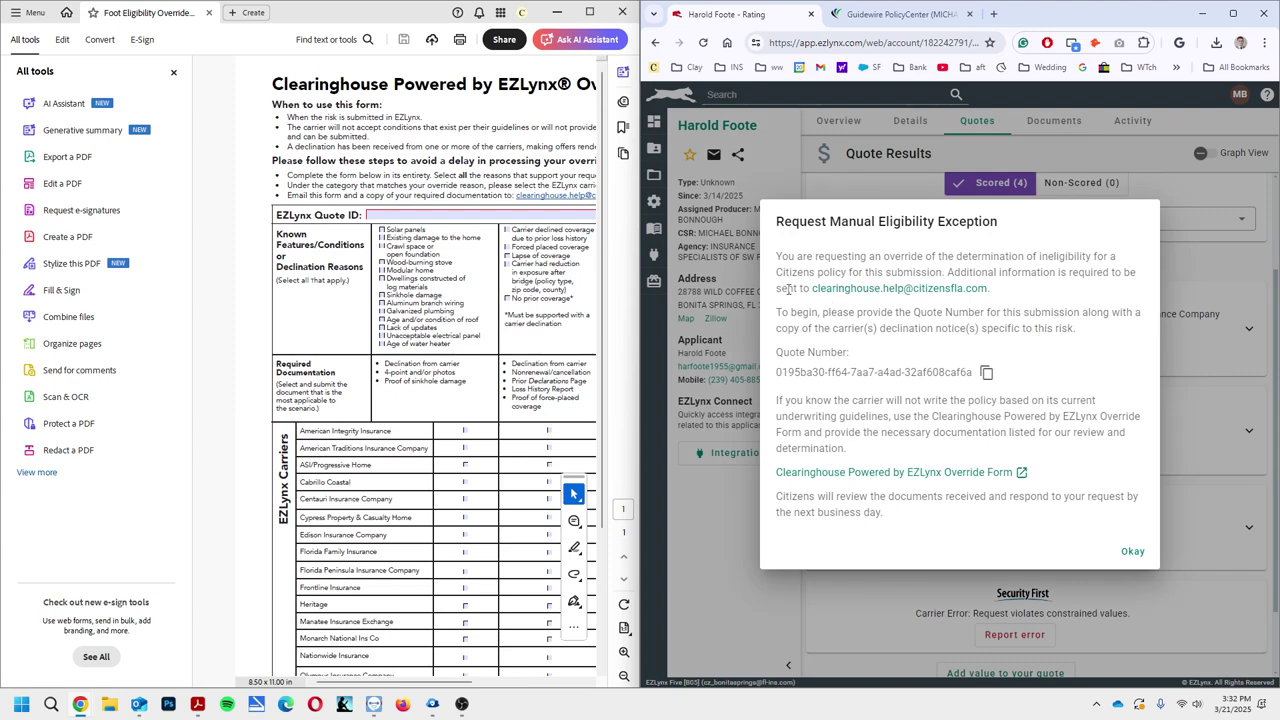
click(987, 373)
click(444, 217)
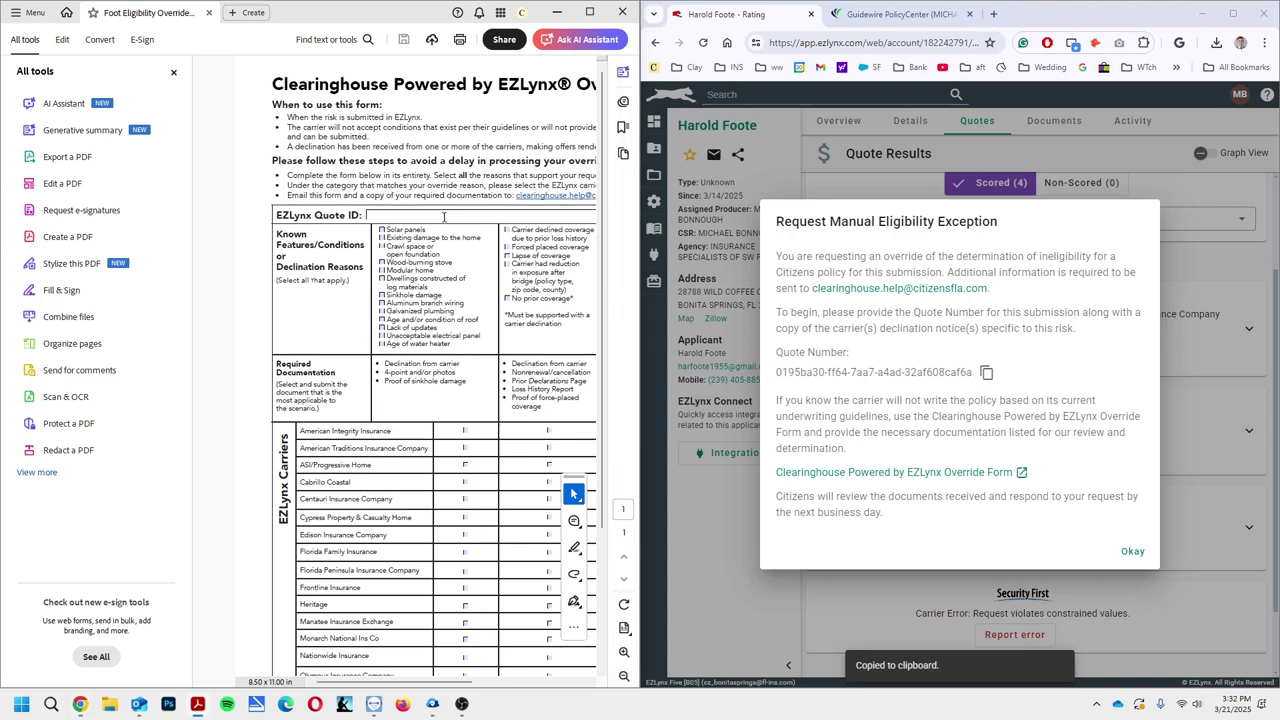
key(ctrl+v)
Expand the Citizens quote details and tick Florida Peninsula Insurance Company as the declining carrier
click(1133, 551)
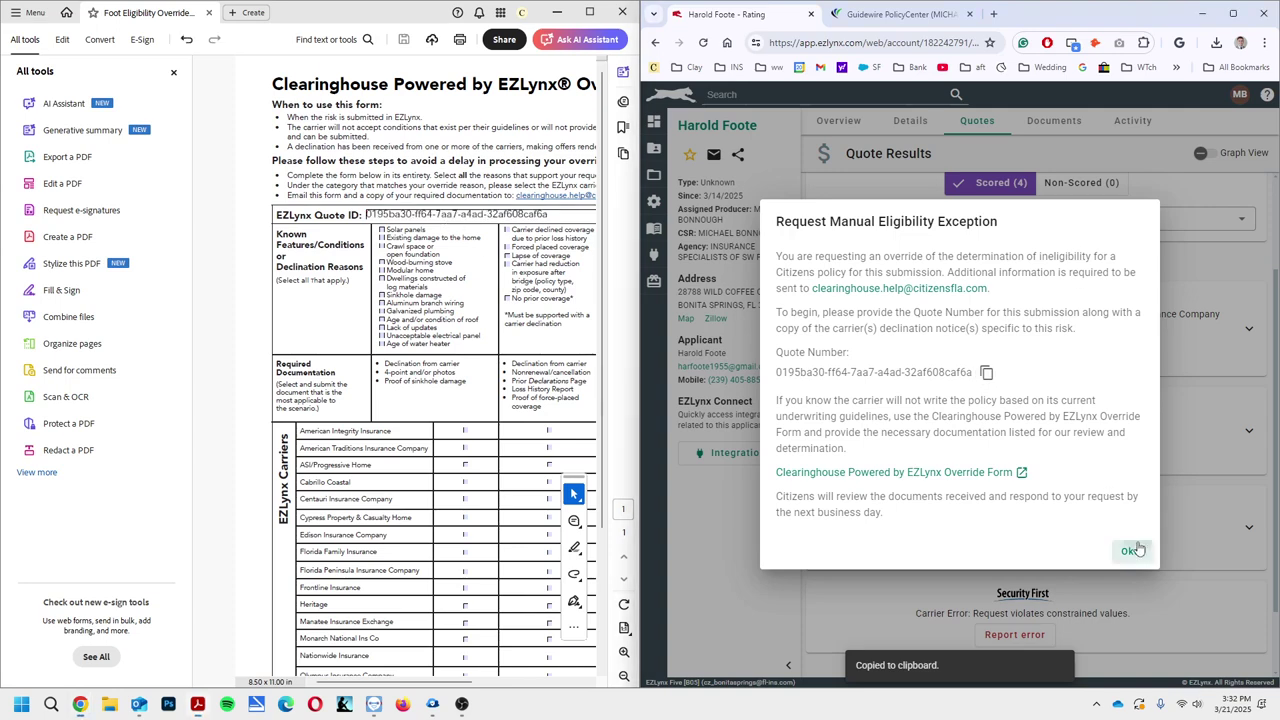
click(1248, 332)
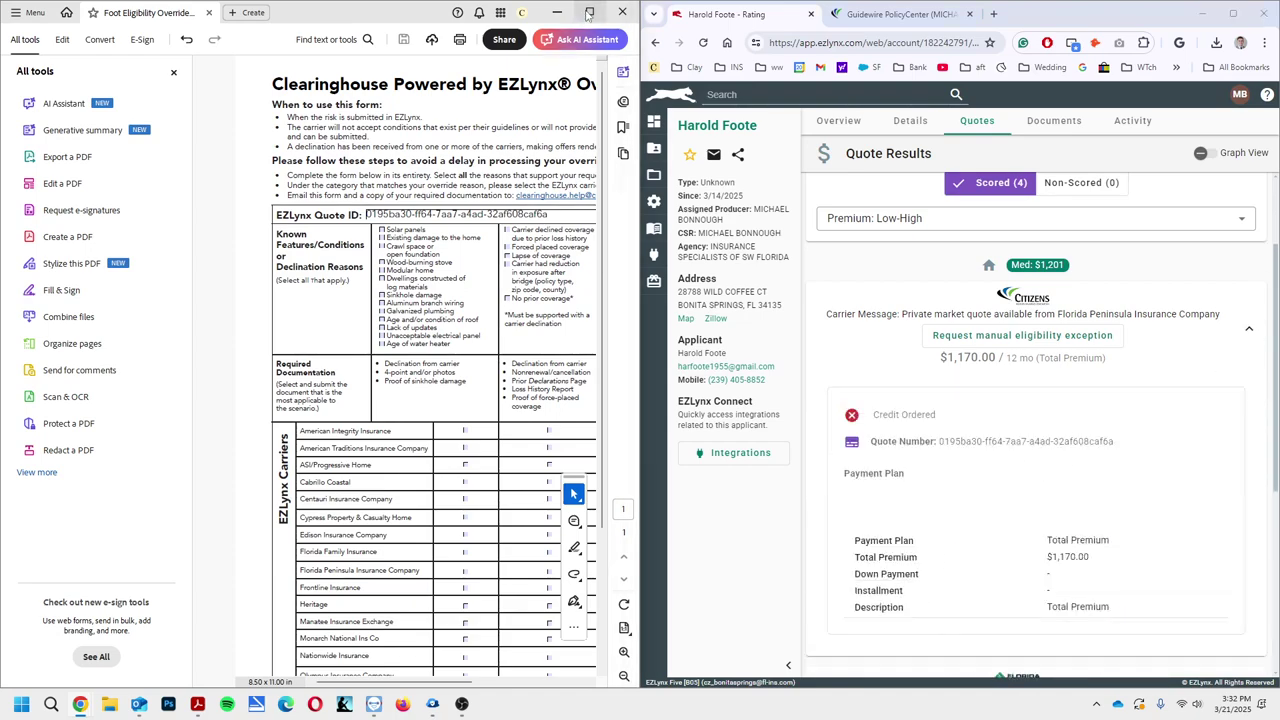
click(589, 12)
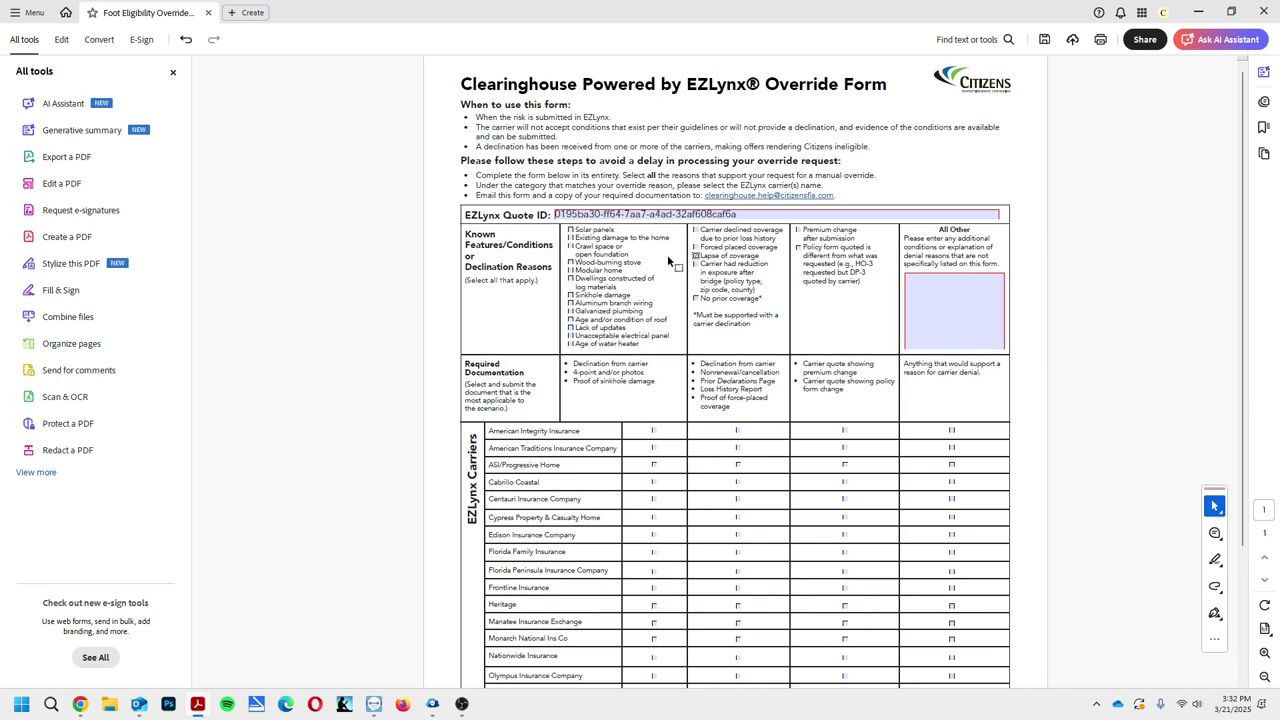
scroll(838, 352, down, 1)
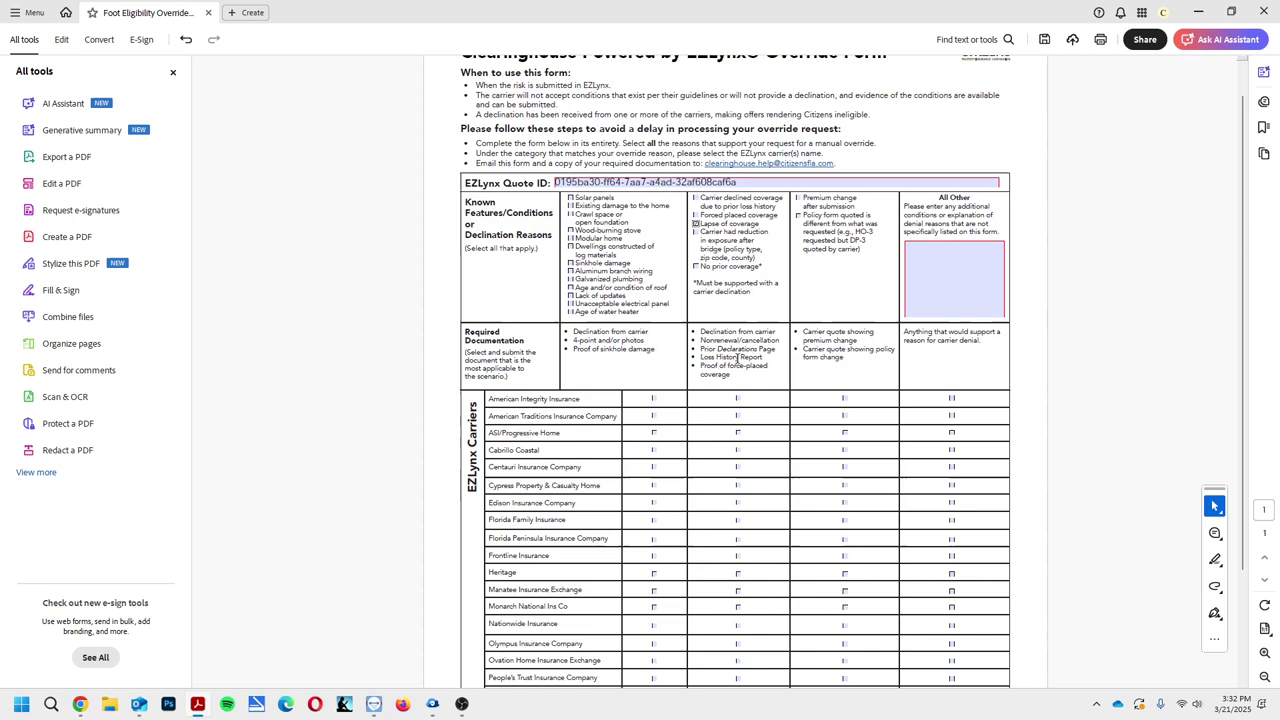
scroll(750, 560, down, 1)
scroll(748, 530, down, 2)
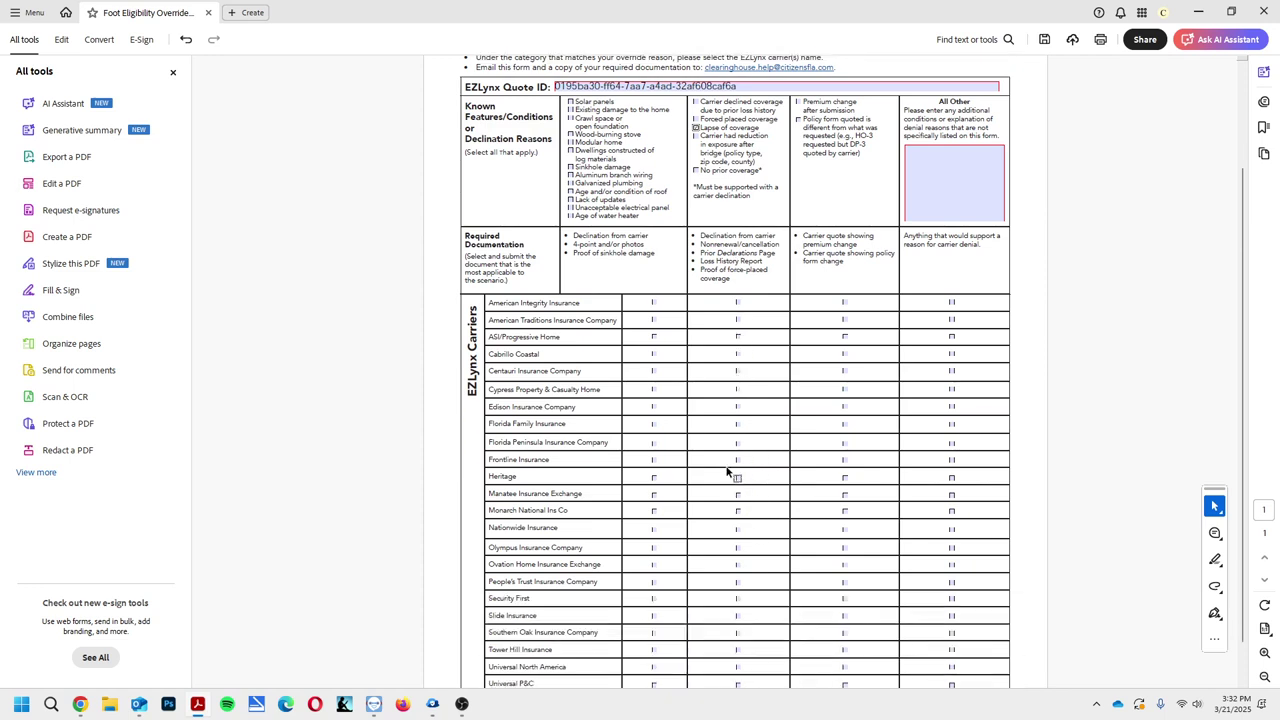
click(739, 446)
scroll(752, 468, up, 4)
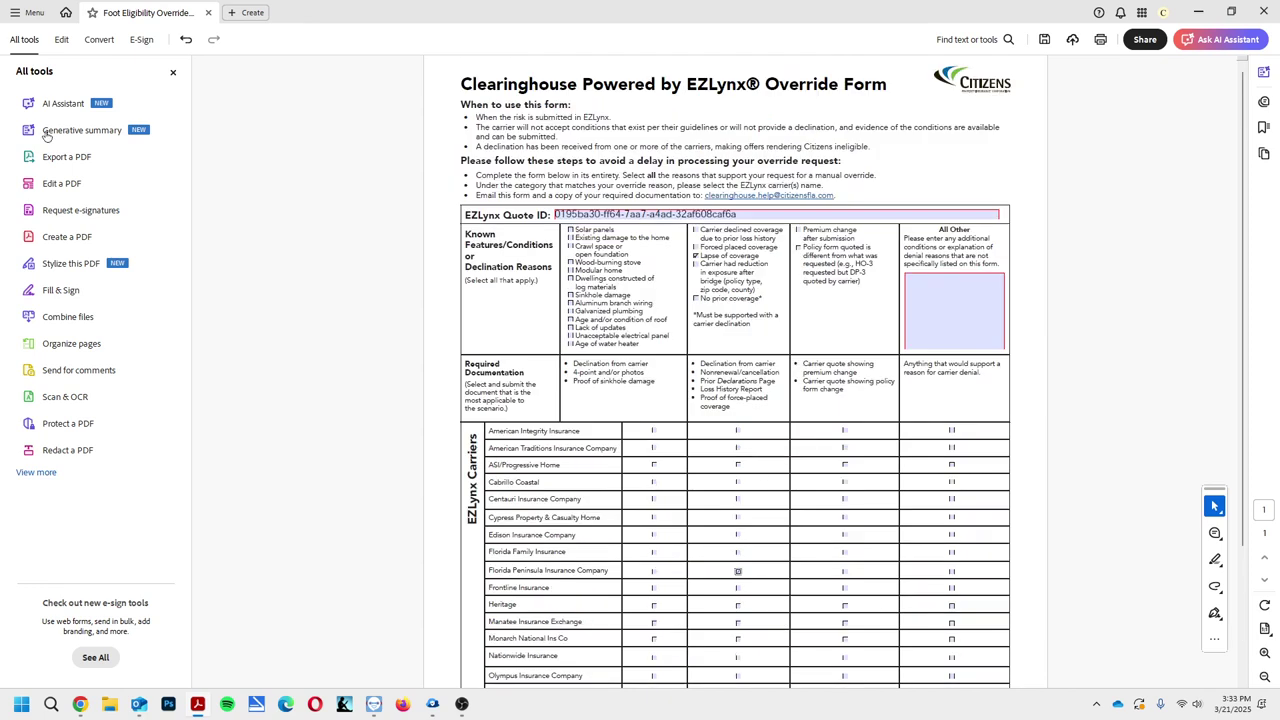
click(30, 12)
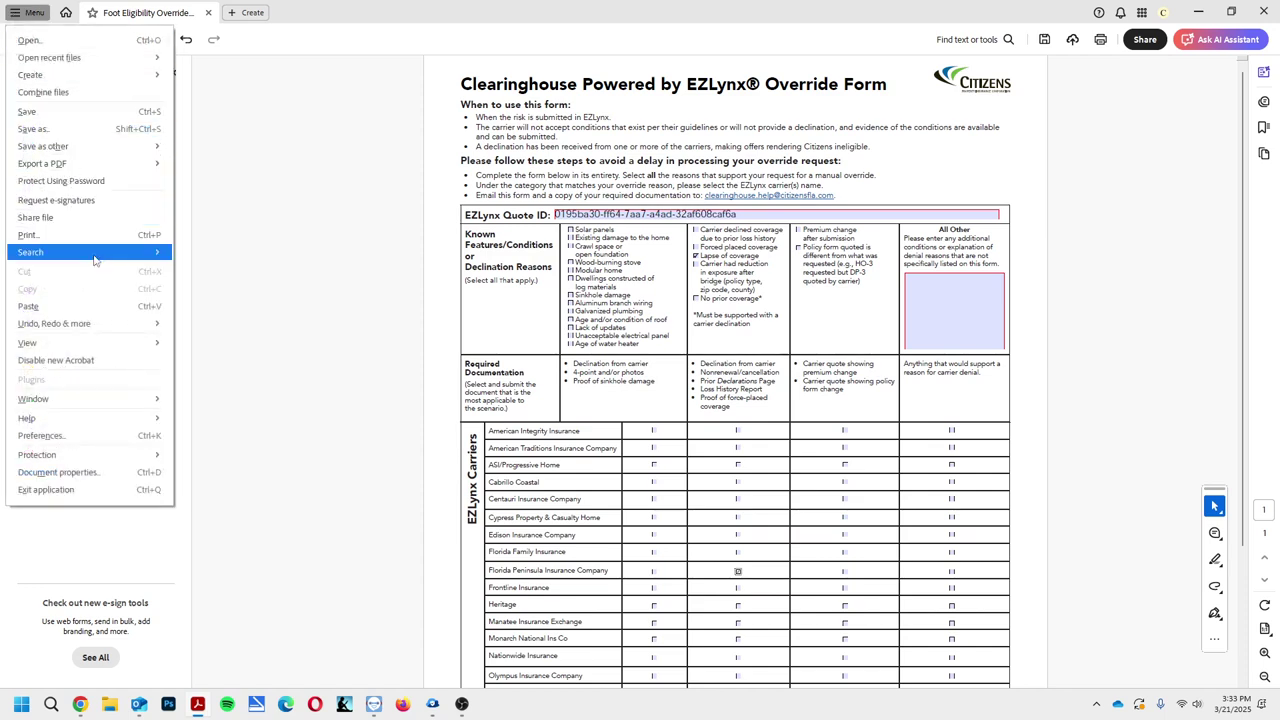
Print the filled form to PDF as 'Carry Overrider' on the Desktop, then close the original without saving
click(505, 245)
key(ctrl+p)
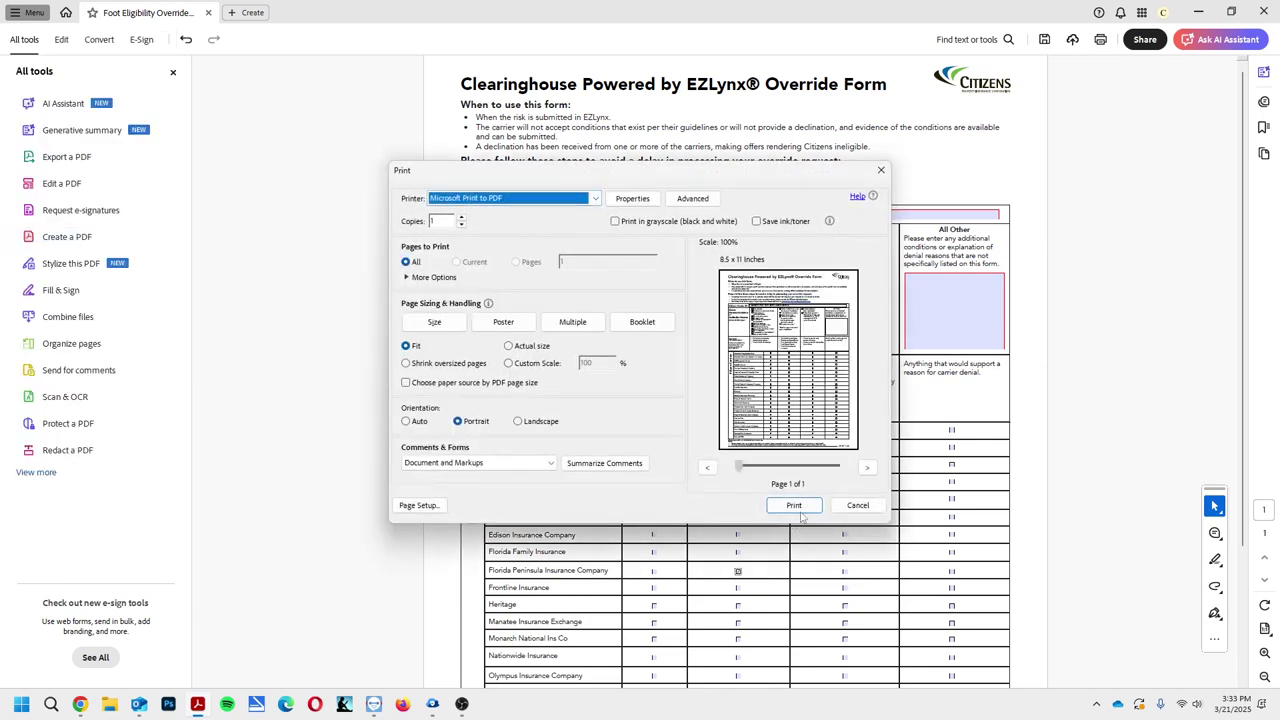
click(793, 505)
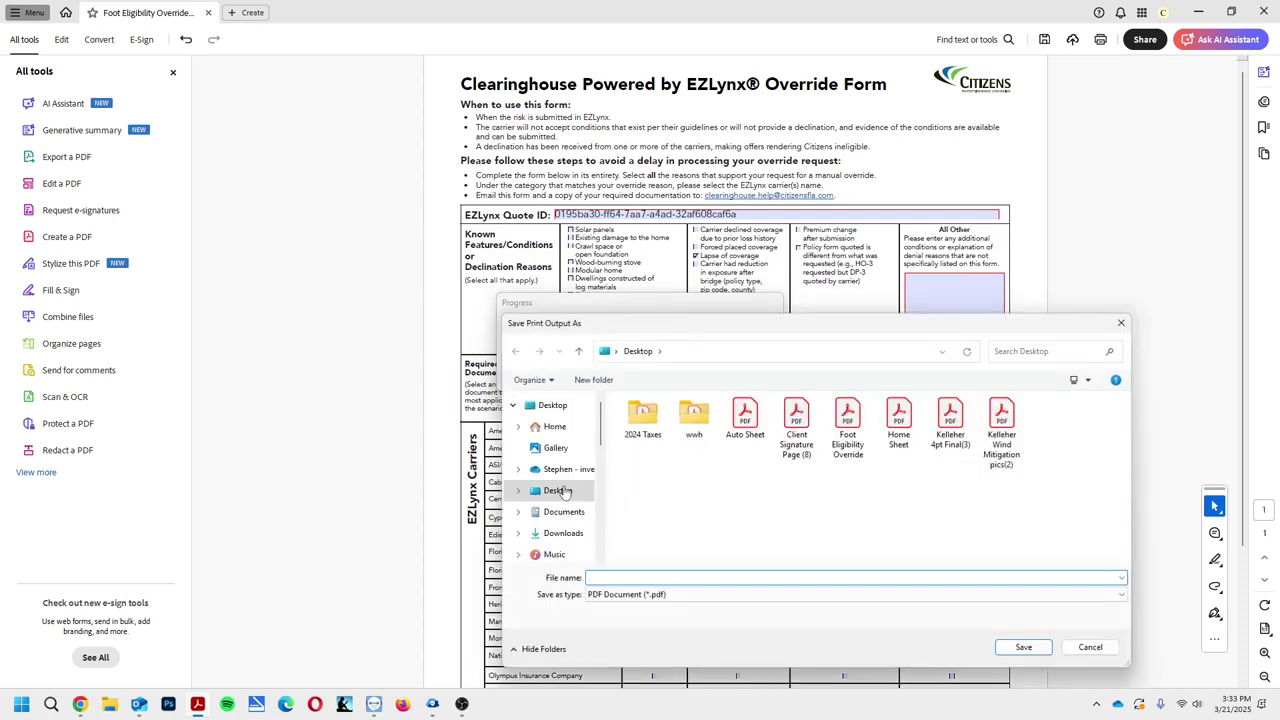
click(666, 574)
text(Carry Overrider)
key(Return)
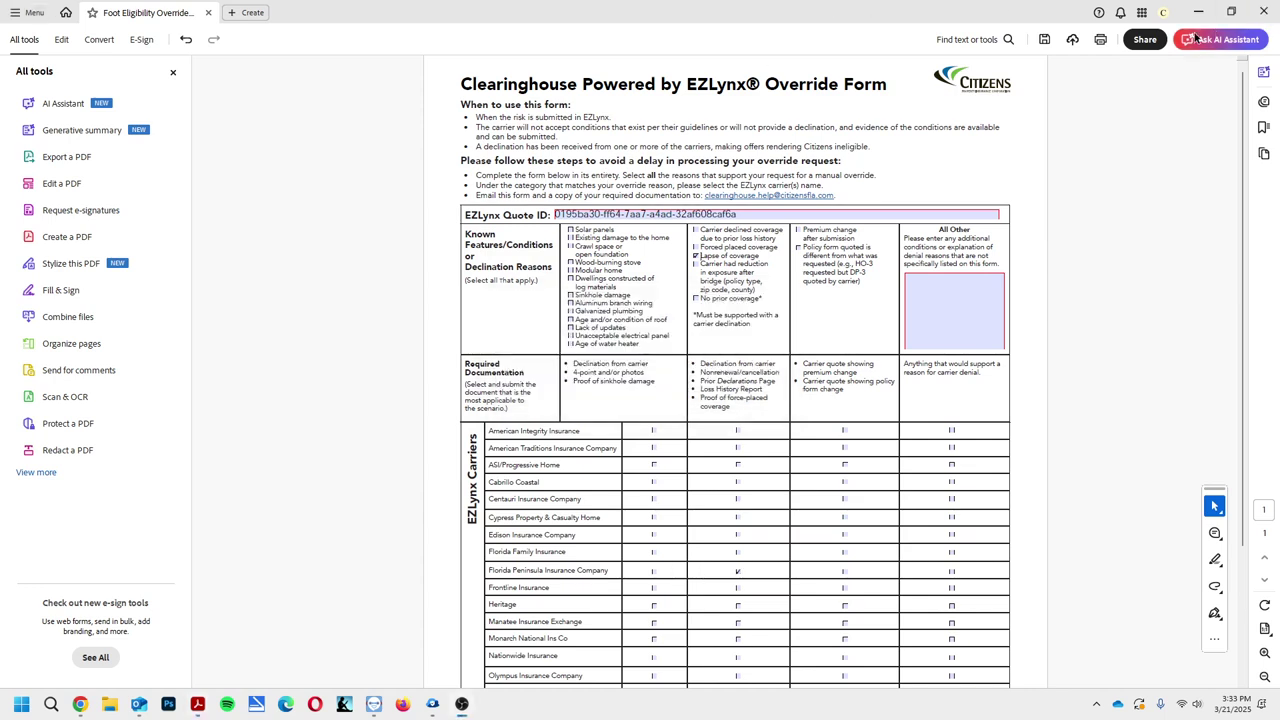
click(1263, 11)
click(709, 378)
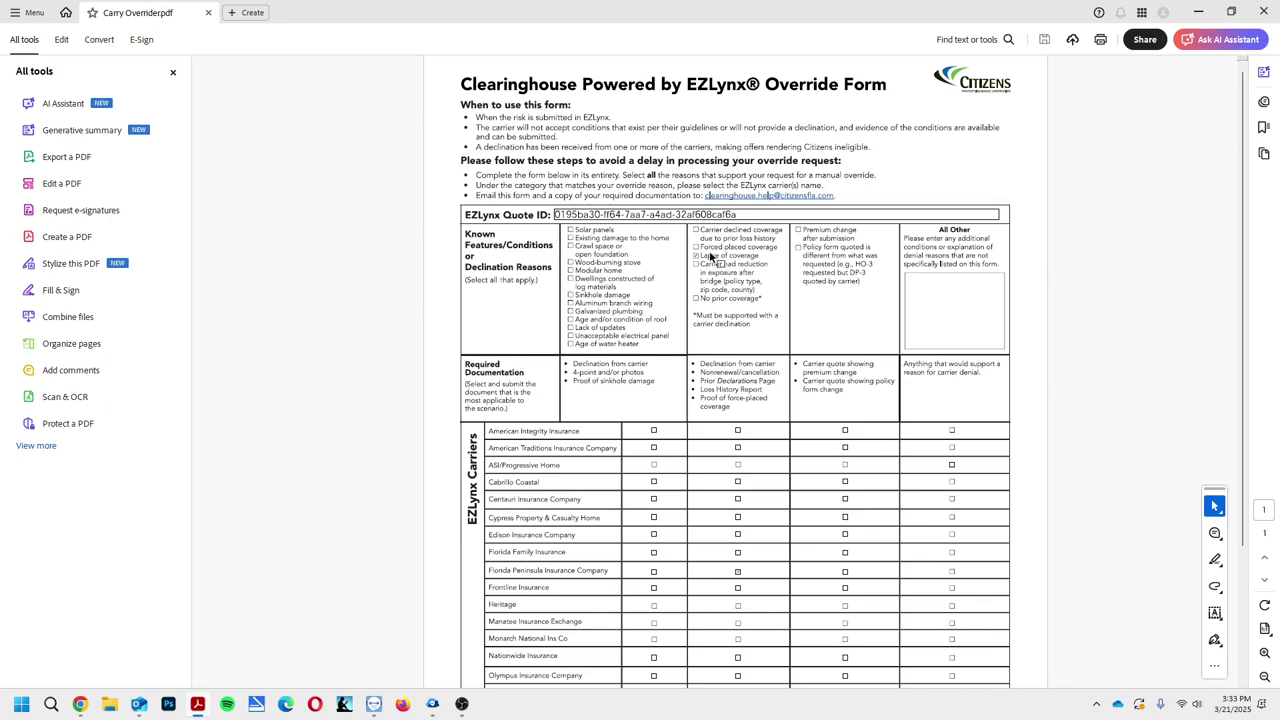
Close the Carry Overrider PDF and maximize EZLynx's Quote Results: Citizens $1,170.00, Florida Peninsula $1,201.15
click(1229, 14)
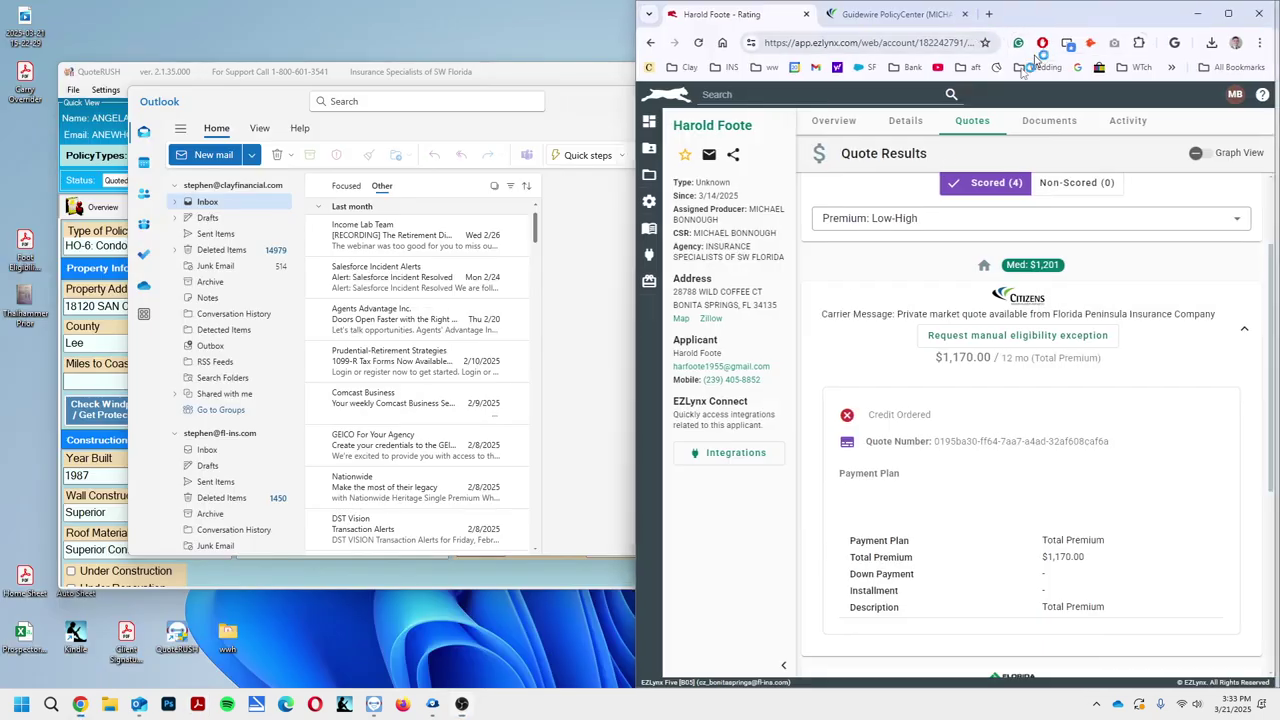
click(1233, 12)
drag(786, 8, 823, 49)
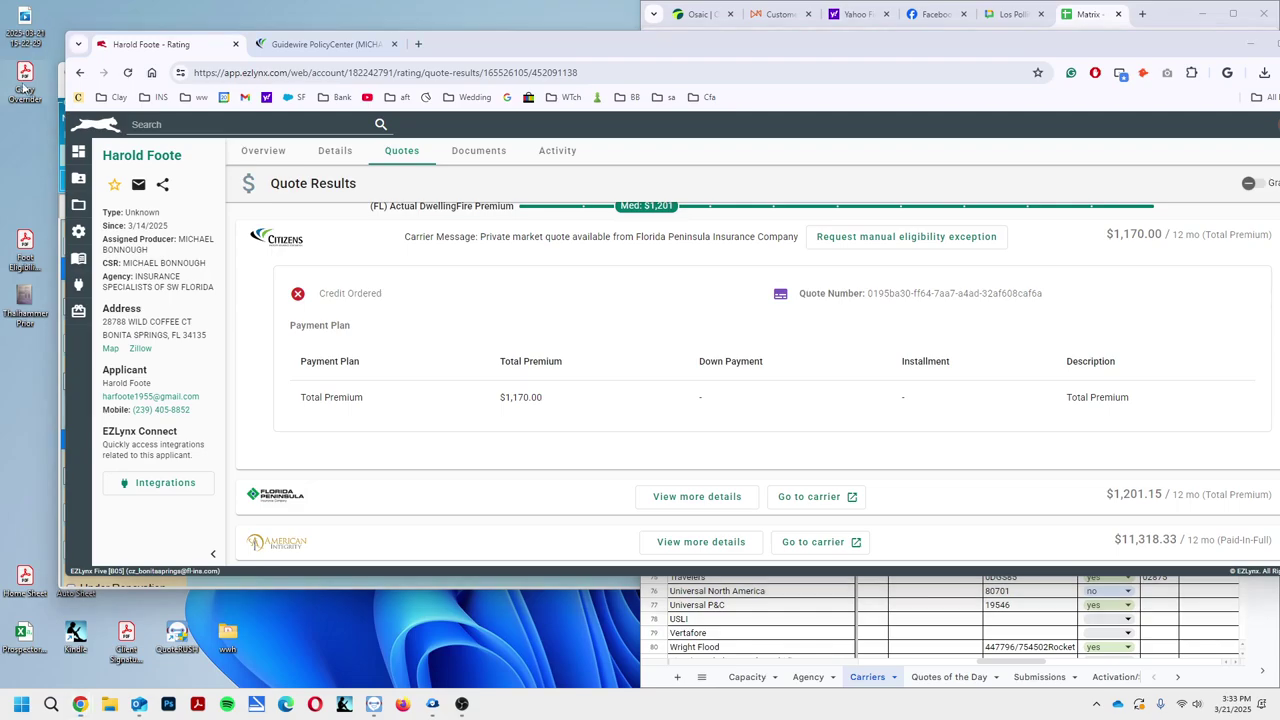
key(alt+Tab)
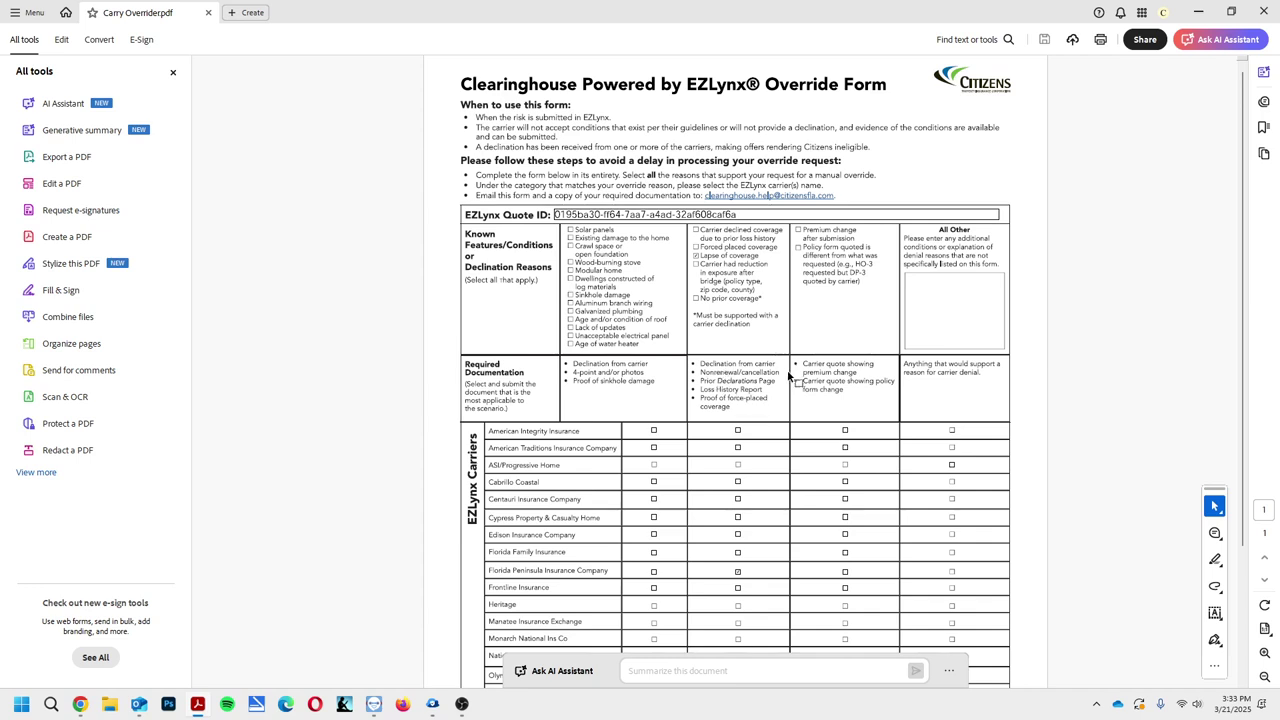
click(1262, 8)
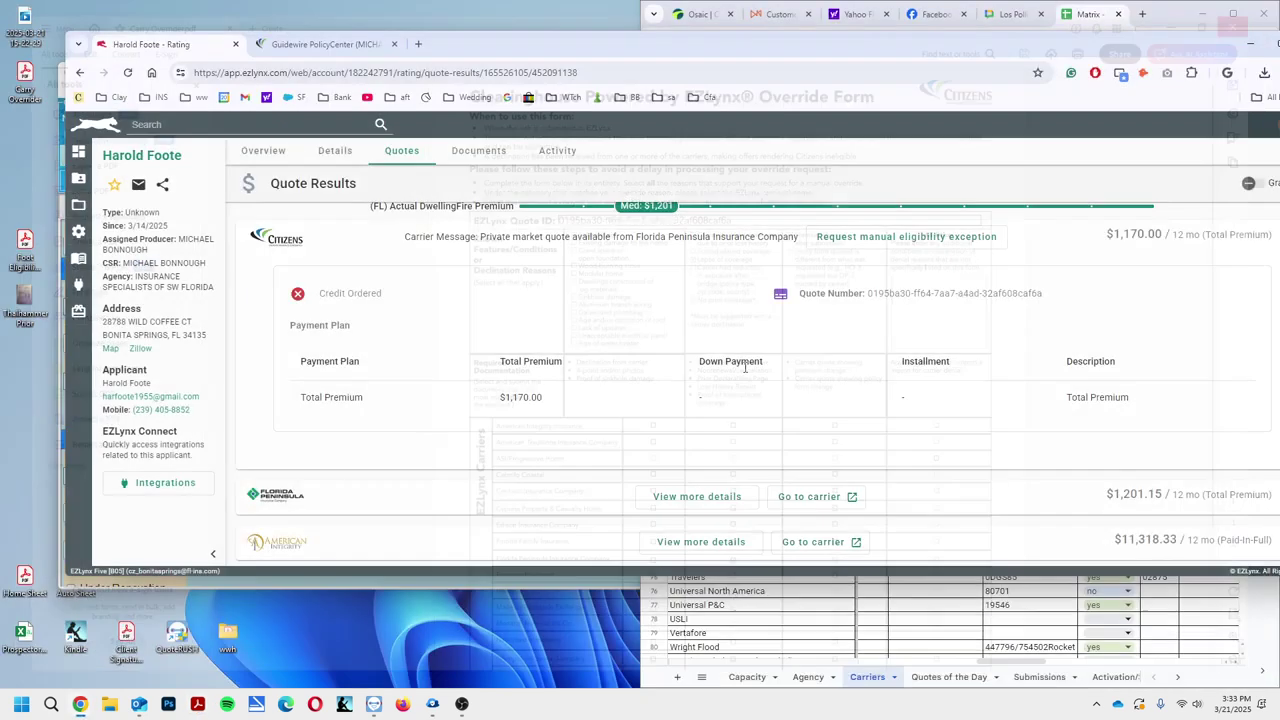
scroll(730, 487, down, 1)
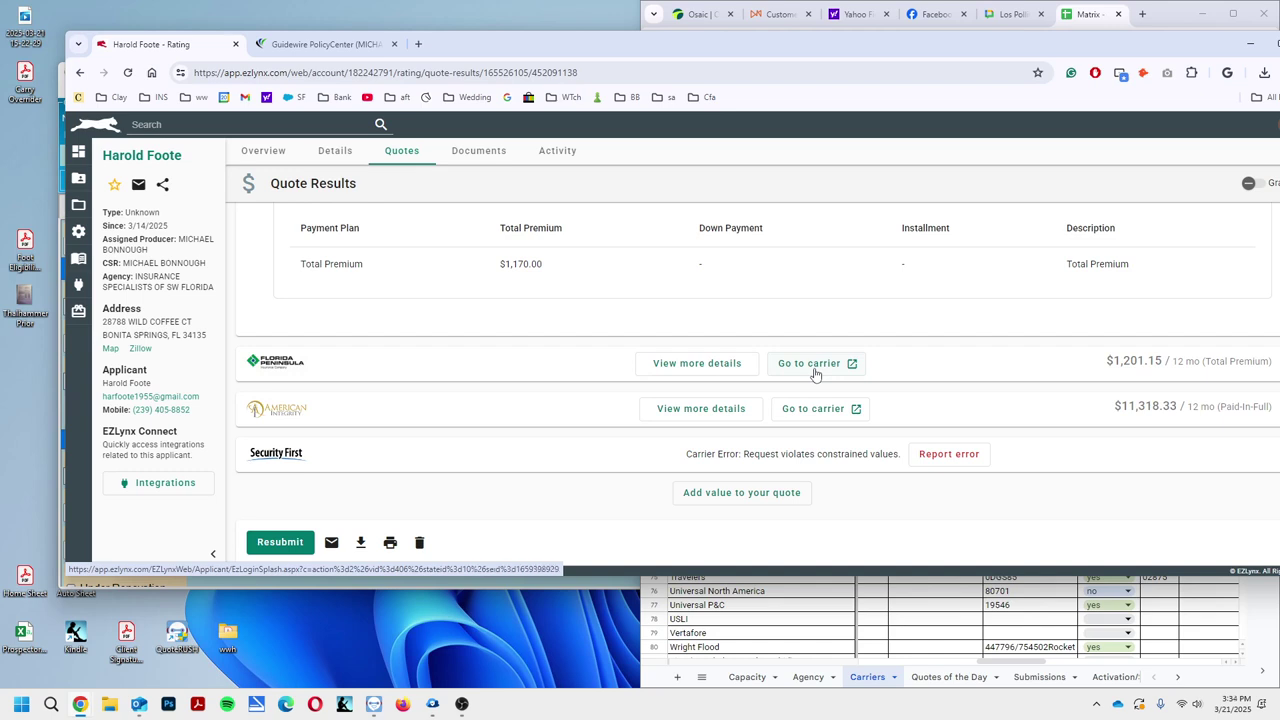
double_click(745, 50)
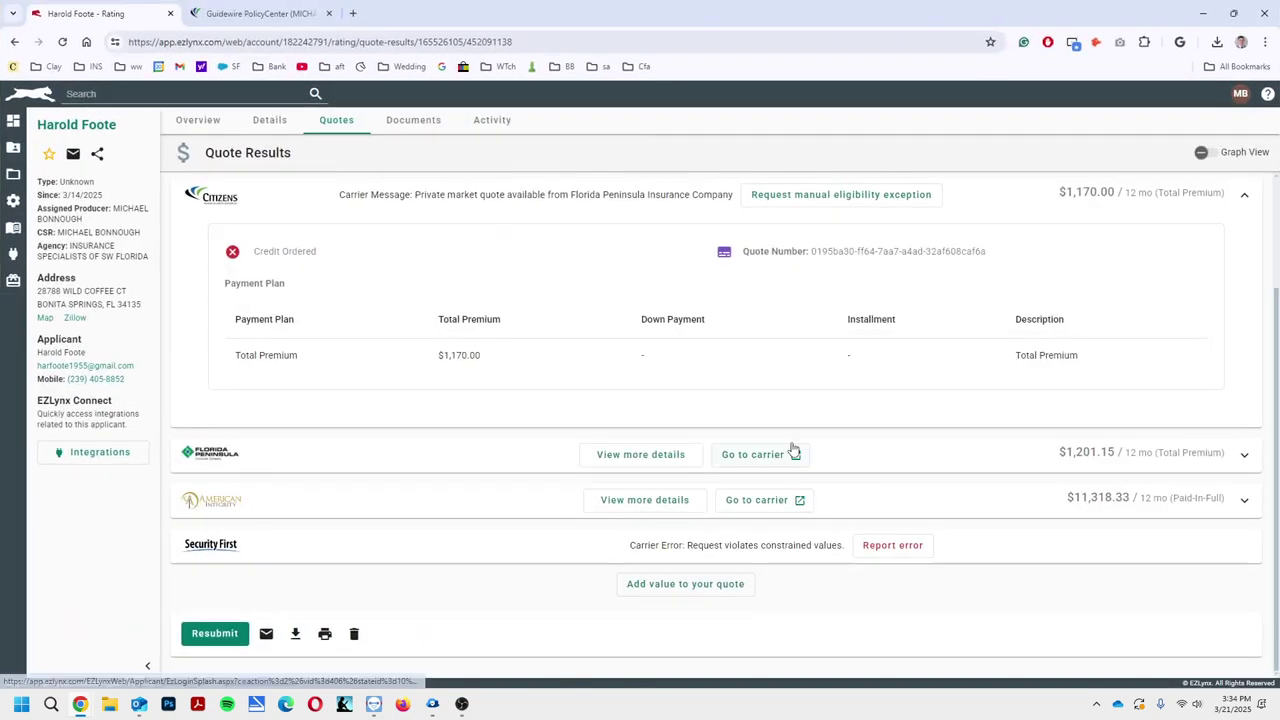
scroll(797, 449, up, 1)
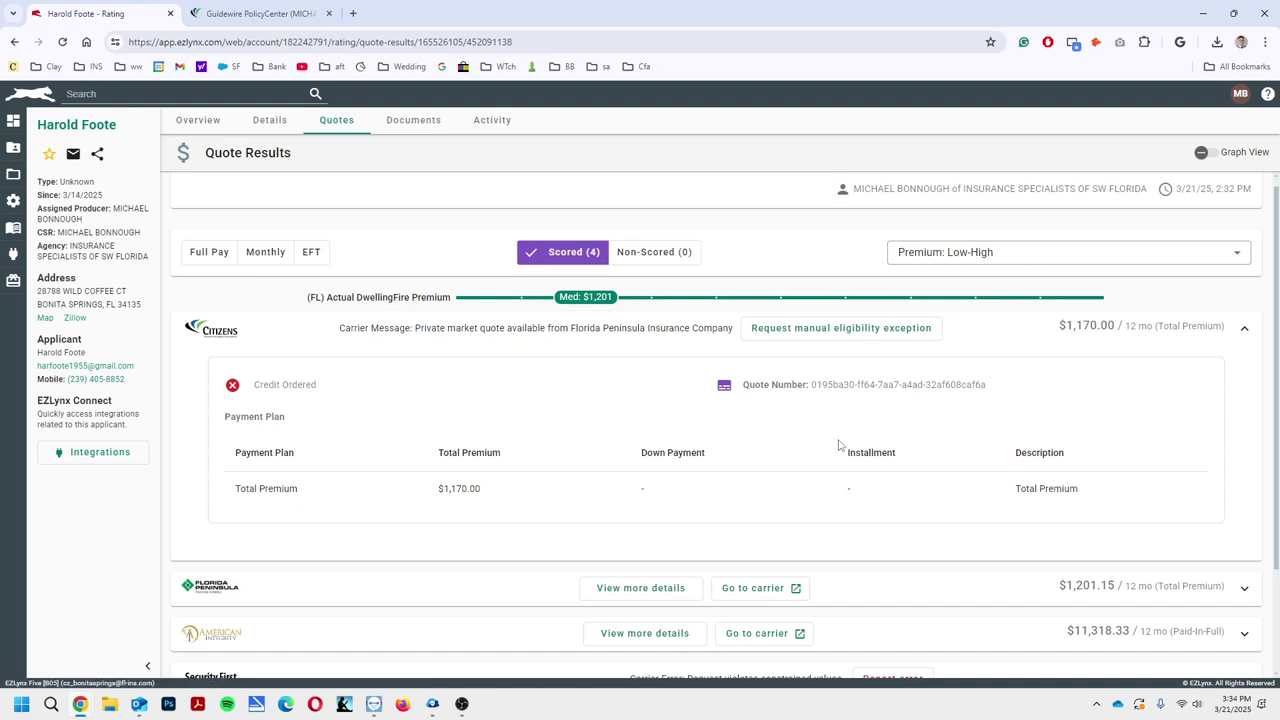